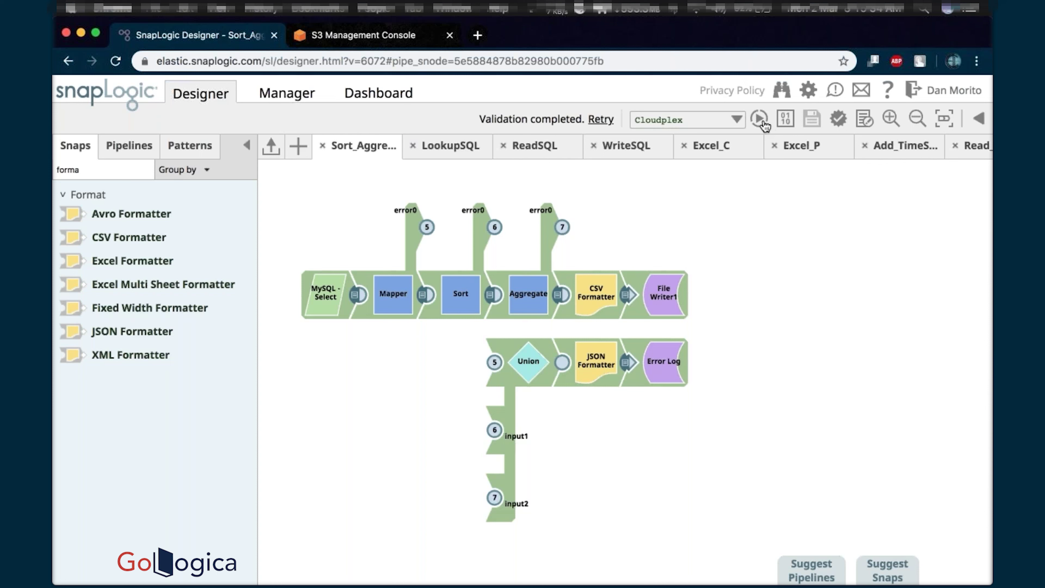
# - Execute the Sort_Aggregate pipeline on the Cloudplex Snaplex
pyautogui.click(760, 119)
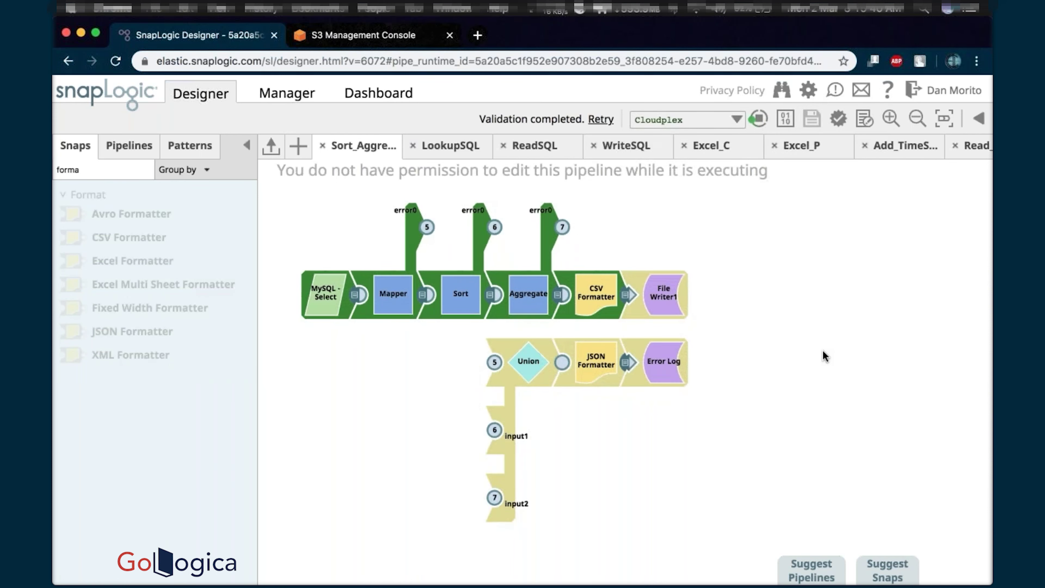
# - Change the Mapper's PHNO expression to getDate($PHONE_NUMBER), save the settings and preview the Mapper output
pyautogui.click(393, 301)
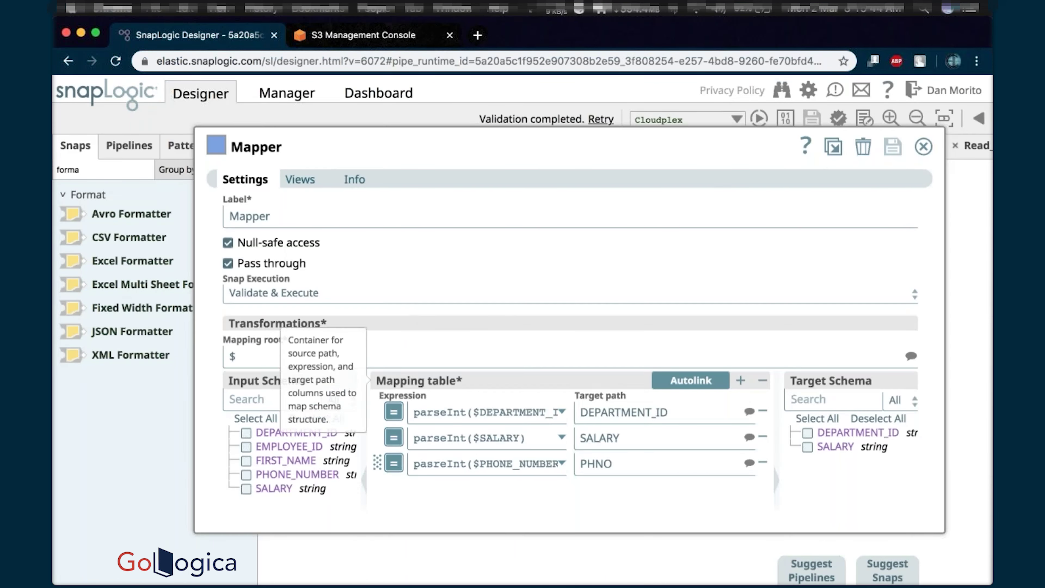
pyautogui.click(534, 468)
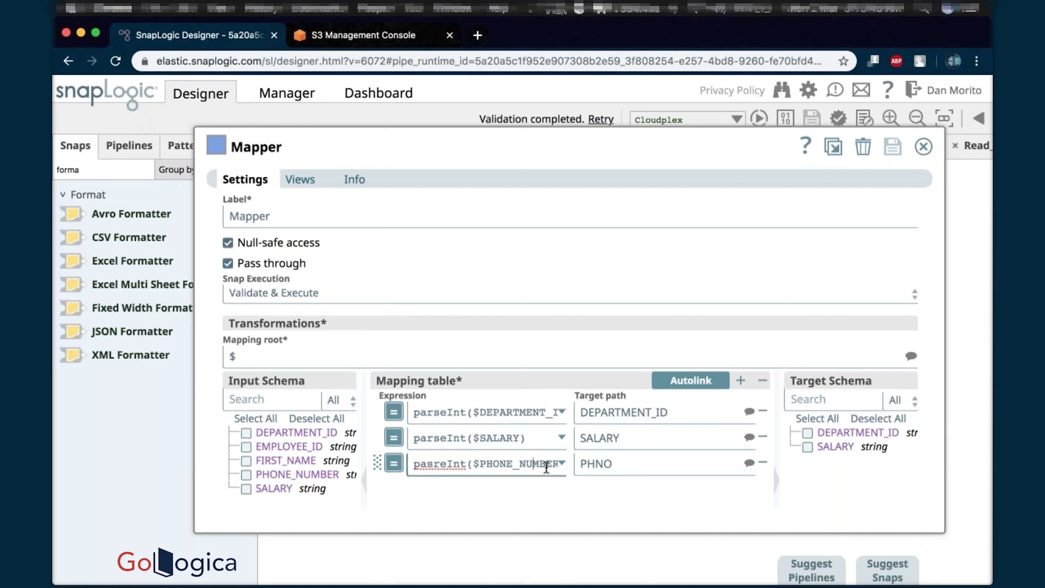
pyautogui.click(561, 464)
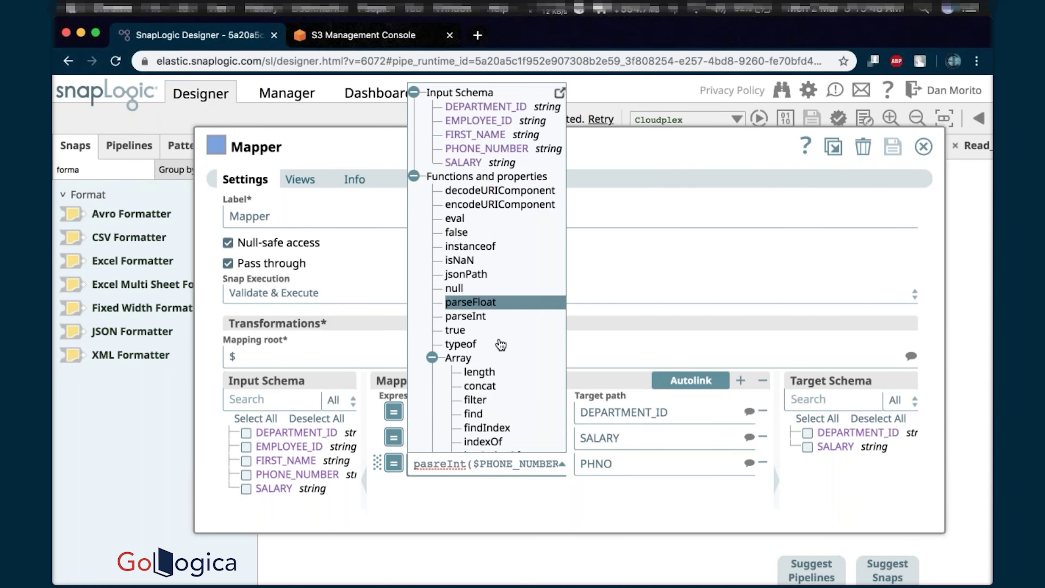
pyautogui.scroll(-5, 500, 340)
pyautogui.scroll(-4, 501, 345)
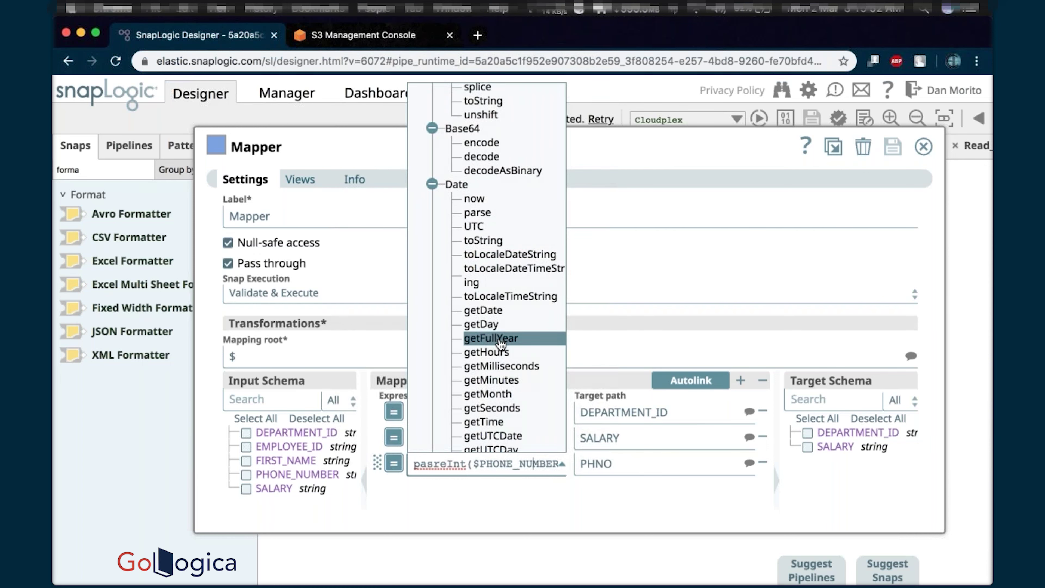
pyautogui.scroll(-4, 500, 345)
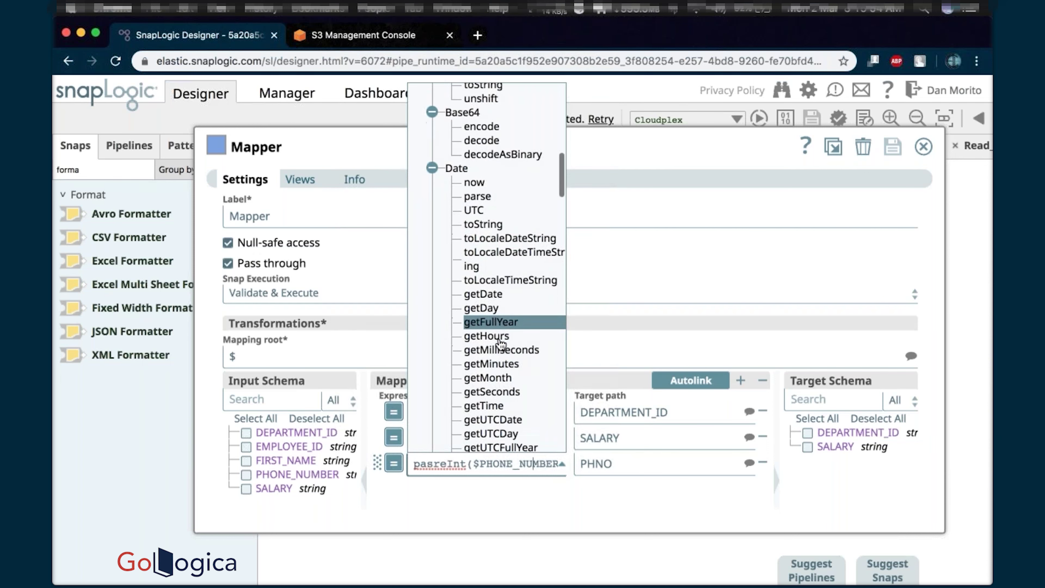
pyautogui.scroll(-6, 501, 344)
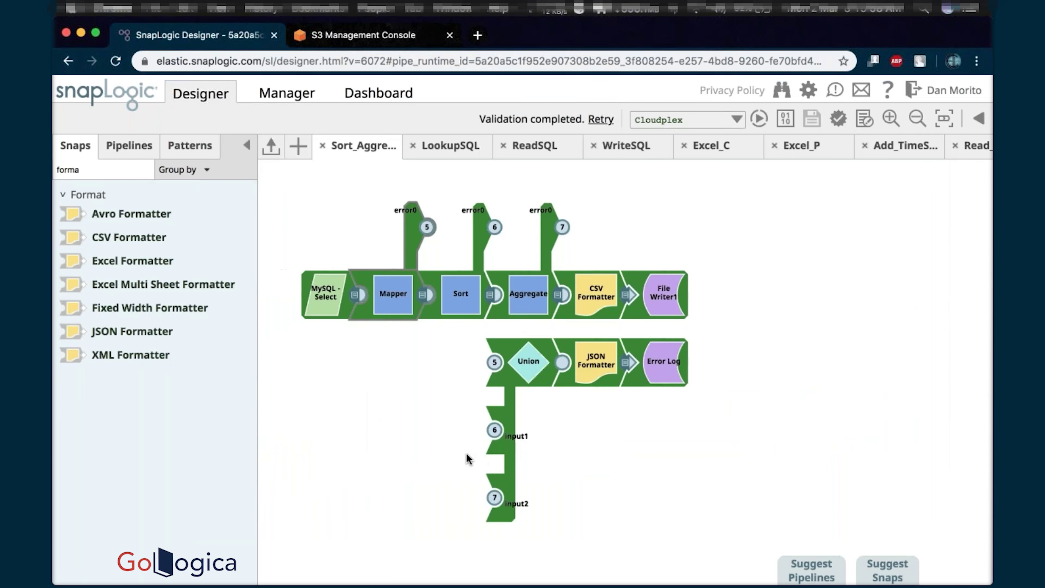
pyautogui.click(392, 300)
pyautogui.doubleClick(469, 465)
pyautogui.write('getDate($PHONE_NUMBER')
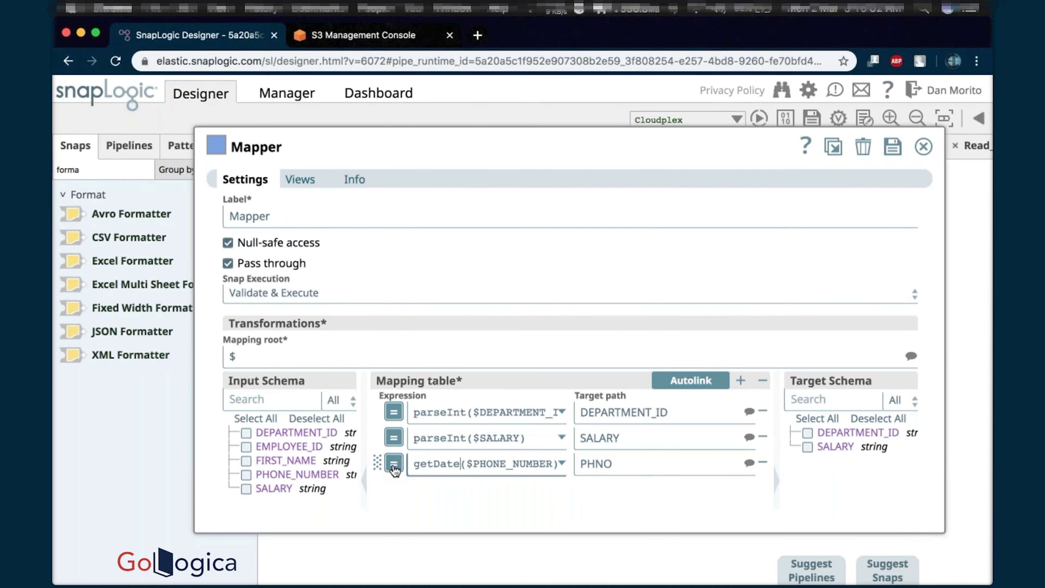
pyautogui.click(893, 145)
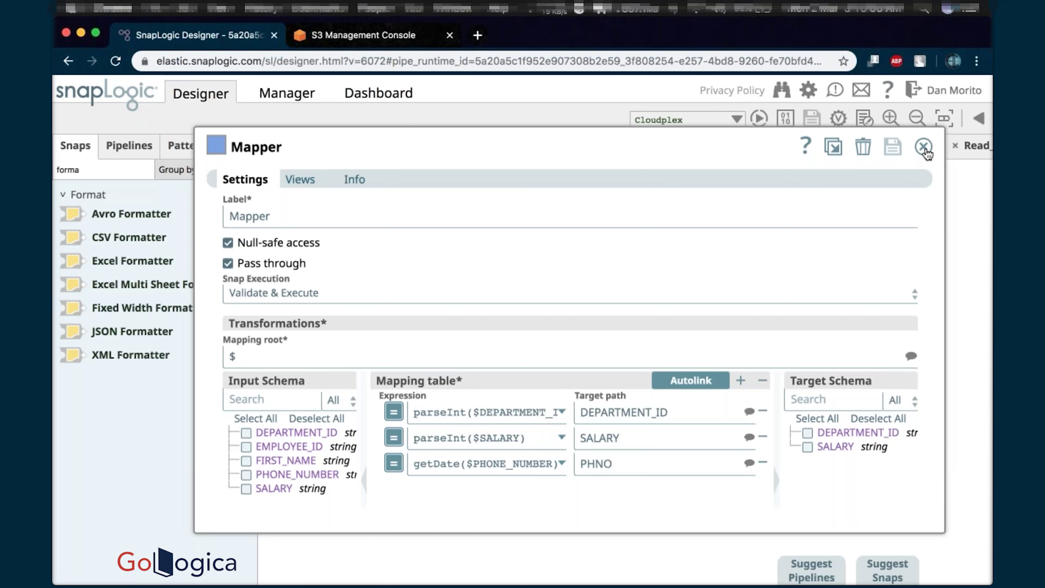
pyautogui.click(923, 147)
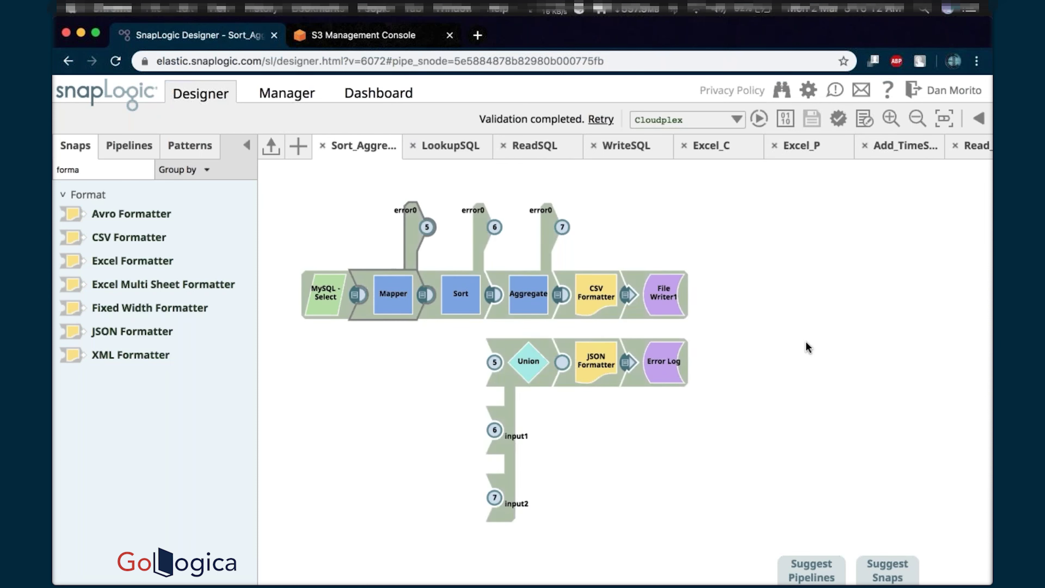
pyautogui.click(422, 295)
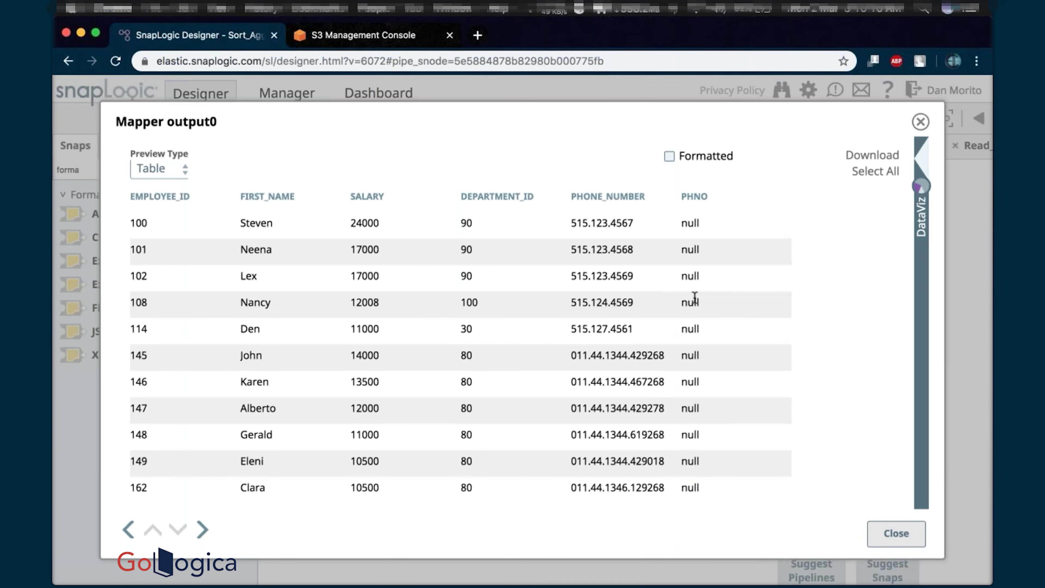
pyautogui.press('Escape')
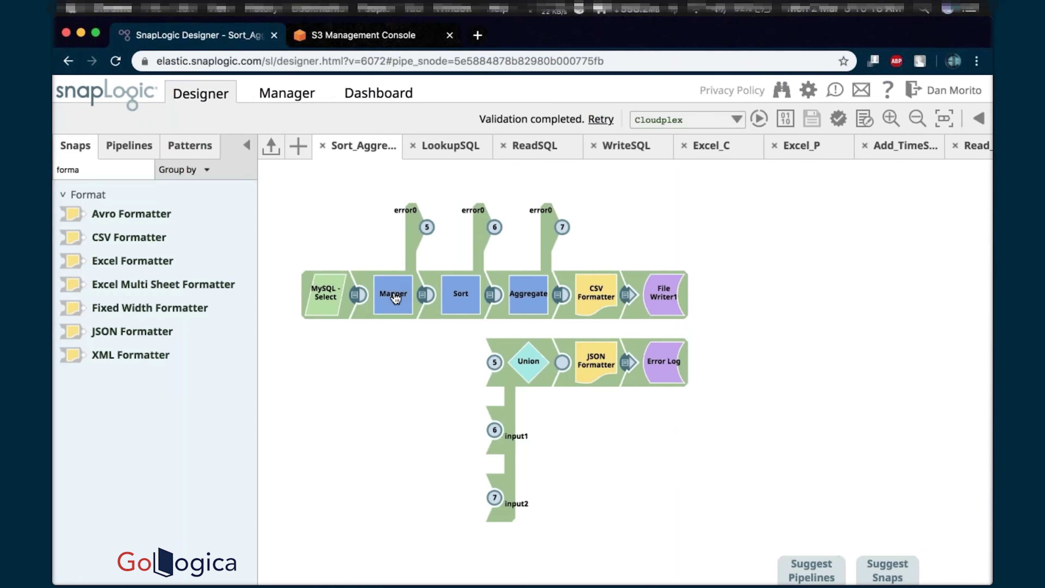
# - Look through the array, date and encoding functions offered for the Mapper's PHNO expression
pyautogui.click(408, 291)
pyautogui.click(485, 469)
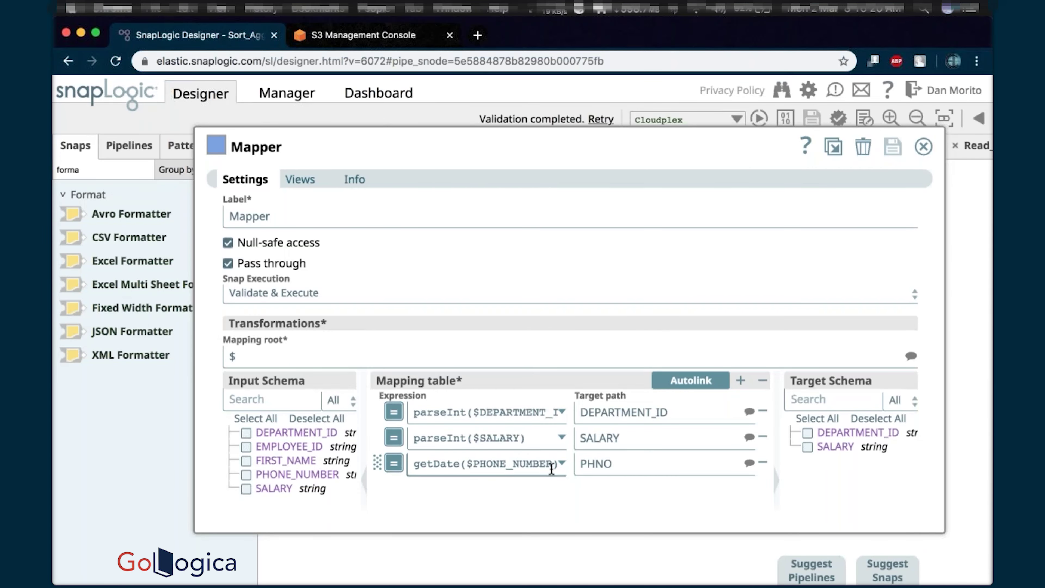
pyautogui.click(562, 464)
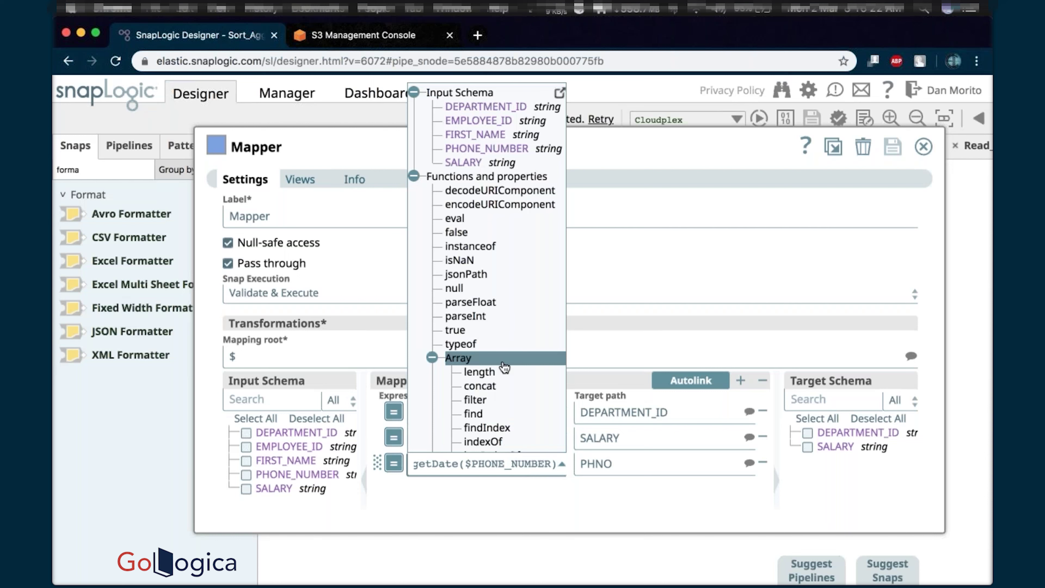
pyautogui.scroll(-8, 504, 368)
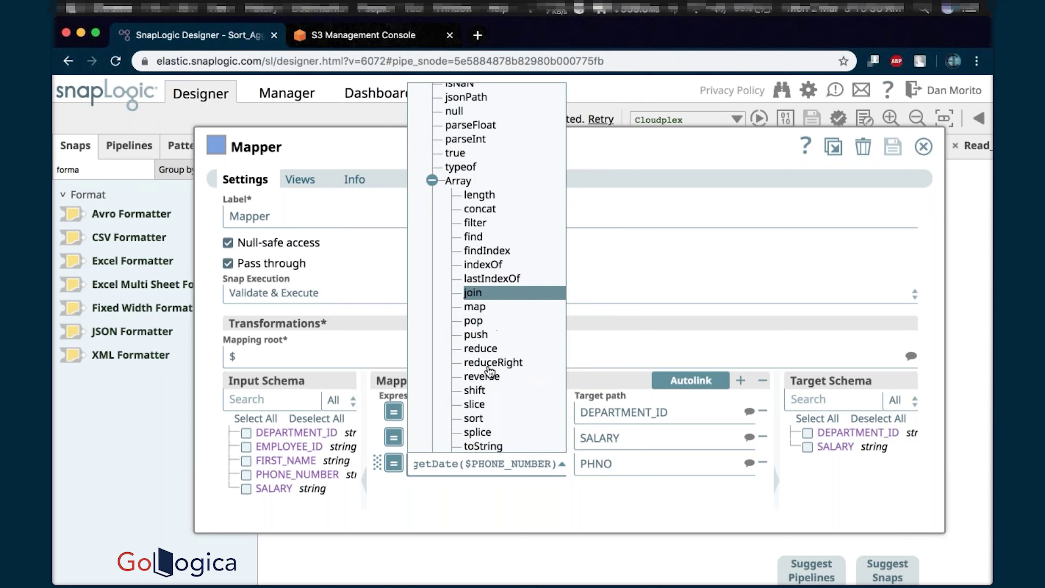
pyautogui.scroll(-5, 489, 371)
pyautogui.scroll(-8, 490, 372)
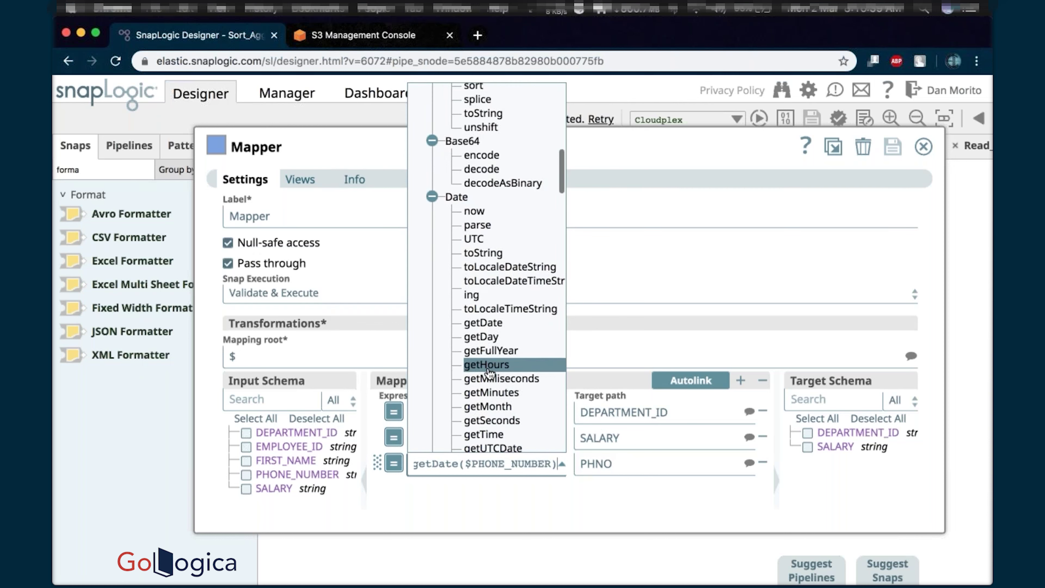
pyautogui.scroll(-9, 490, 373)
pyautogui.scroll(-13, 490, 372)
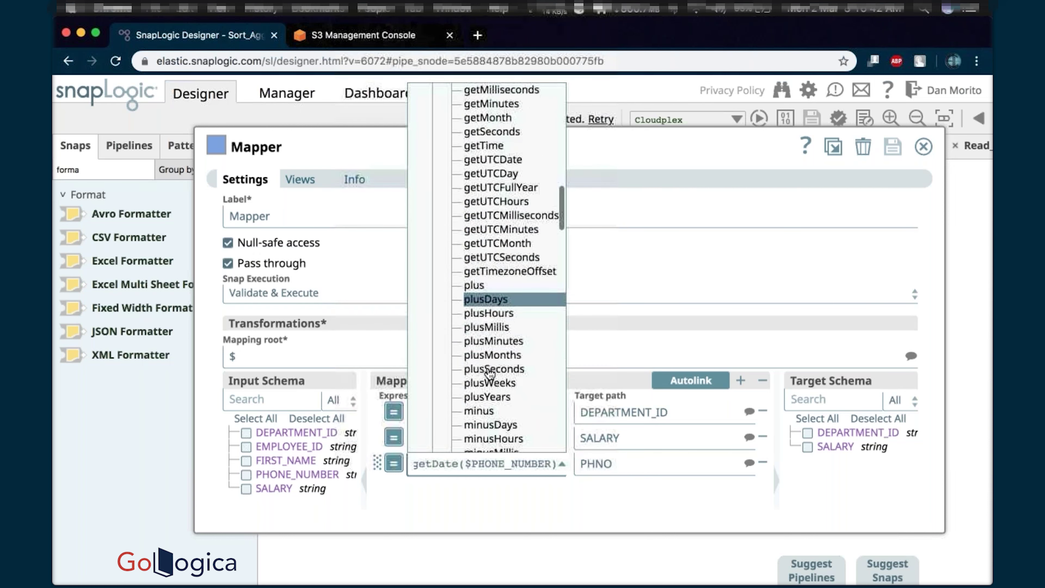
pyautogui.scroll(-6, 490, 373)
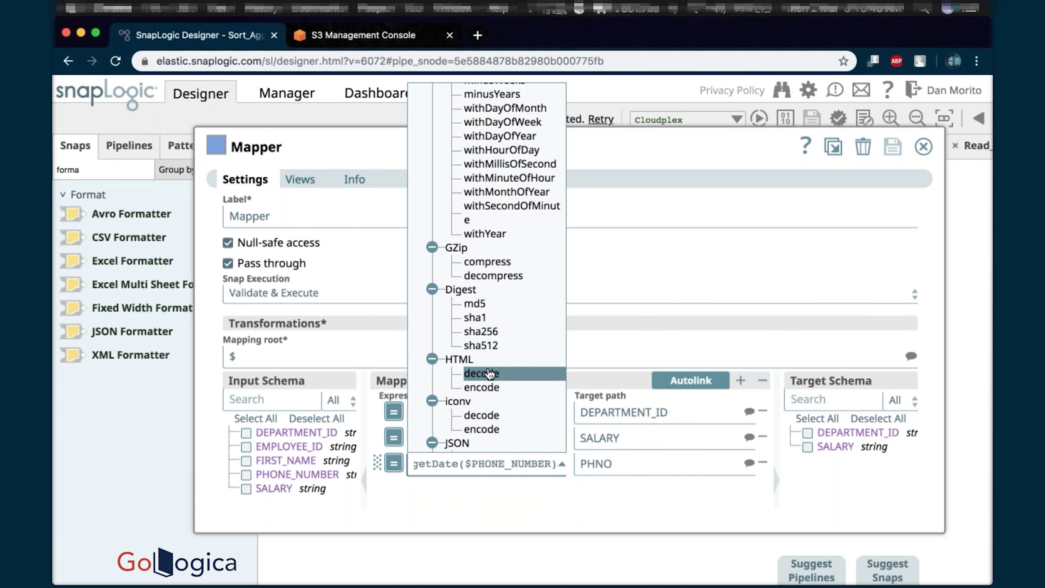
pyautogui.click(517, 503)
# - Replace the argument of the PHNO expression so it reads getDate(parseInt($SALARY)), save the Mapper and preview its output
pyautogui.moveTo(535, 445); pyautogui.dragTo(410, 438)
pyautogui.press('super+c')
pyautogui.click(466, 462)
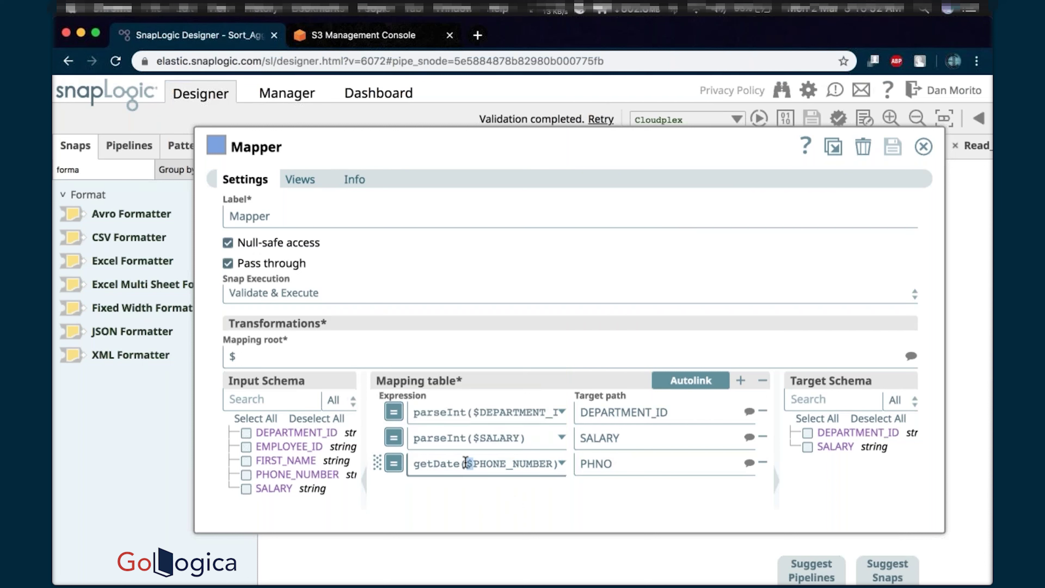
pyautogui.moveTo(467, 463); pyautogui.dragTo(555, 463)
pyautogui.press('super+v')
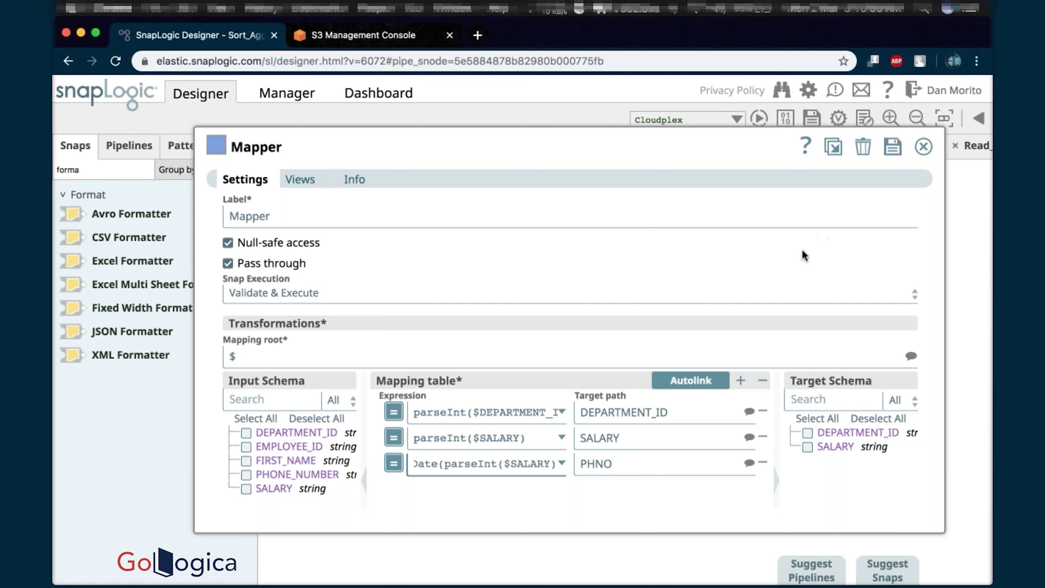
pyautogui.write(')')
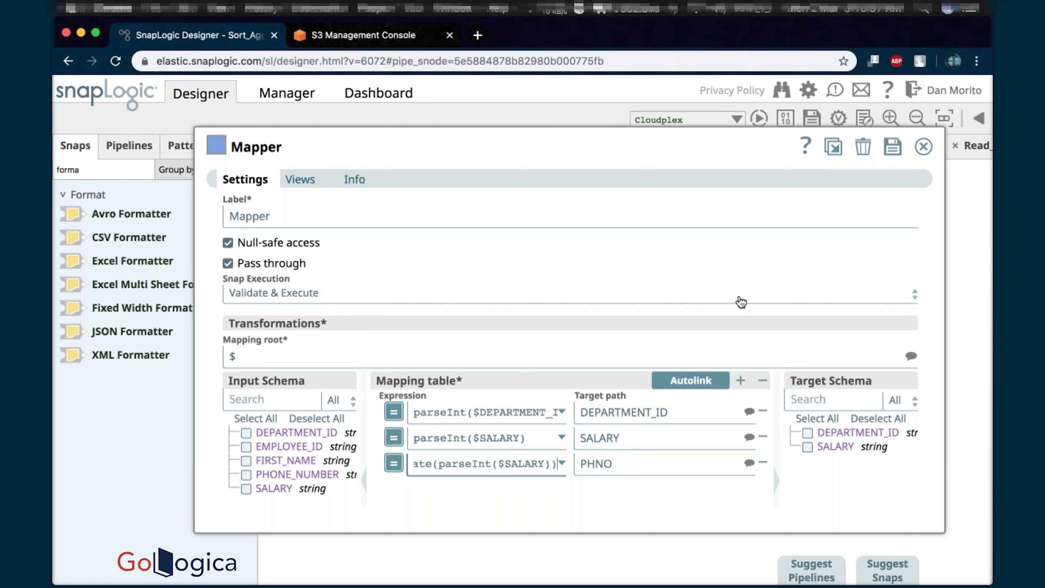
pyautogui.click(894, 145)
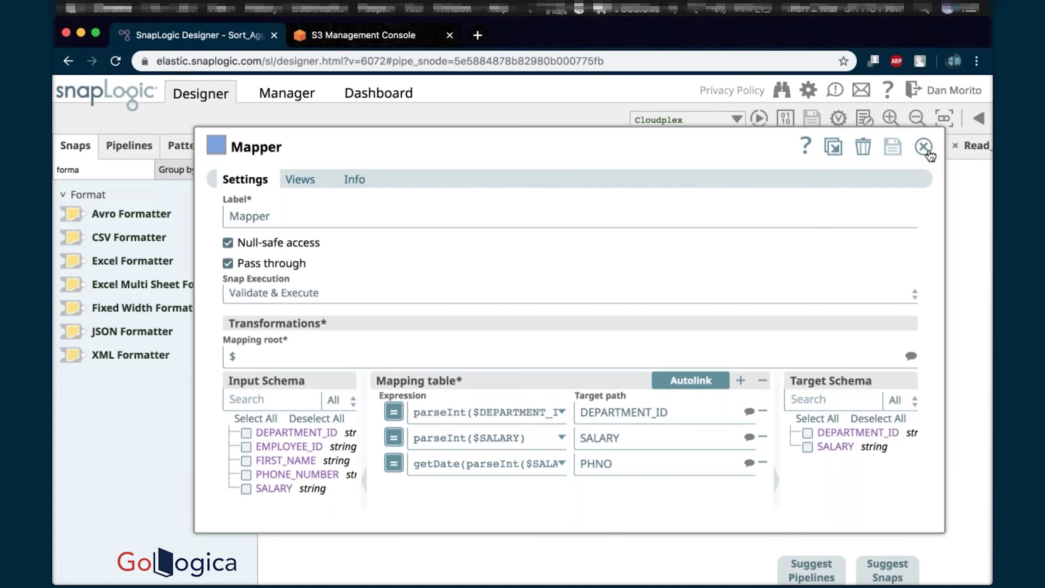
pyautogui.click(929, 154)
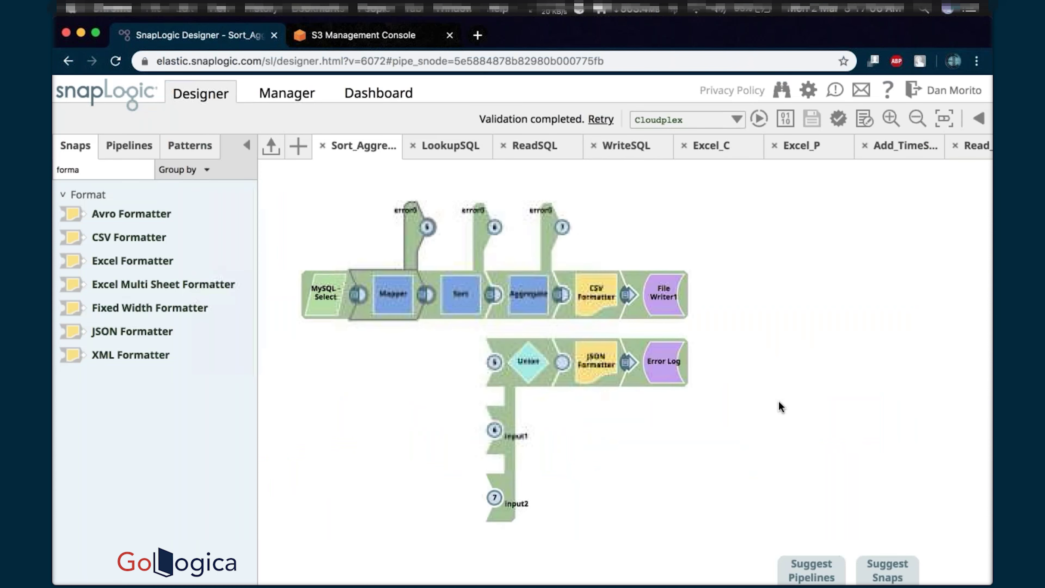
pyautogui.click(423, 295)
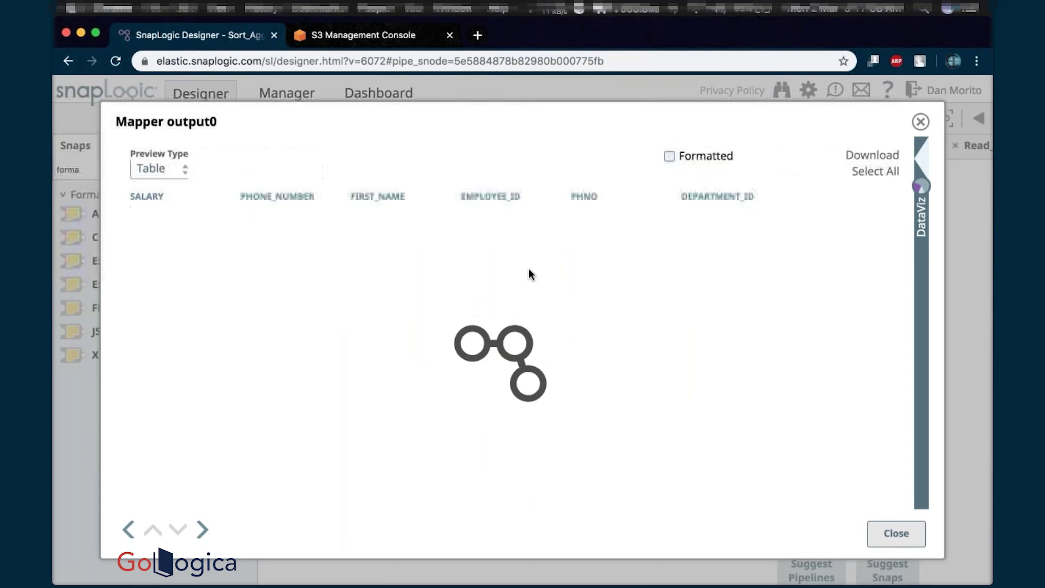
pyautogui.click(896, 533)
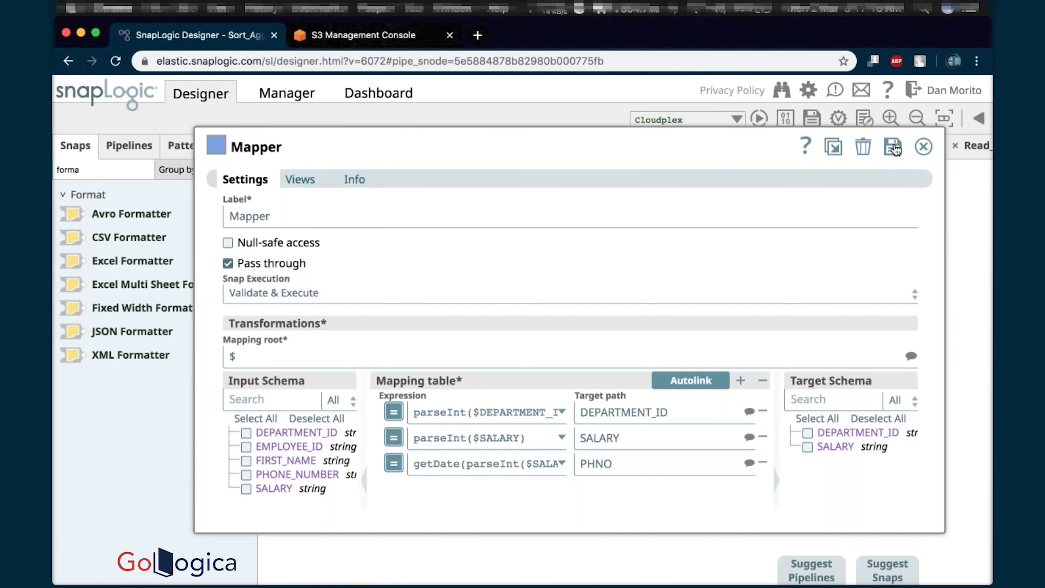
# - Turn off null-safe access in the Mapper and save its settings
pyautogui.click(894, 147)
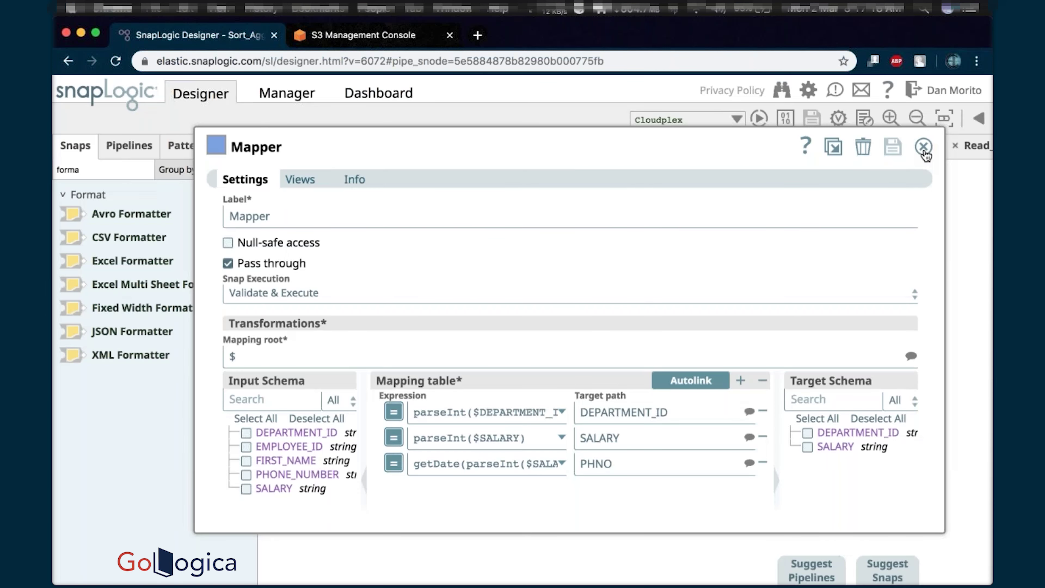
pyautogui.click(923, 147)
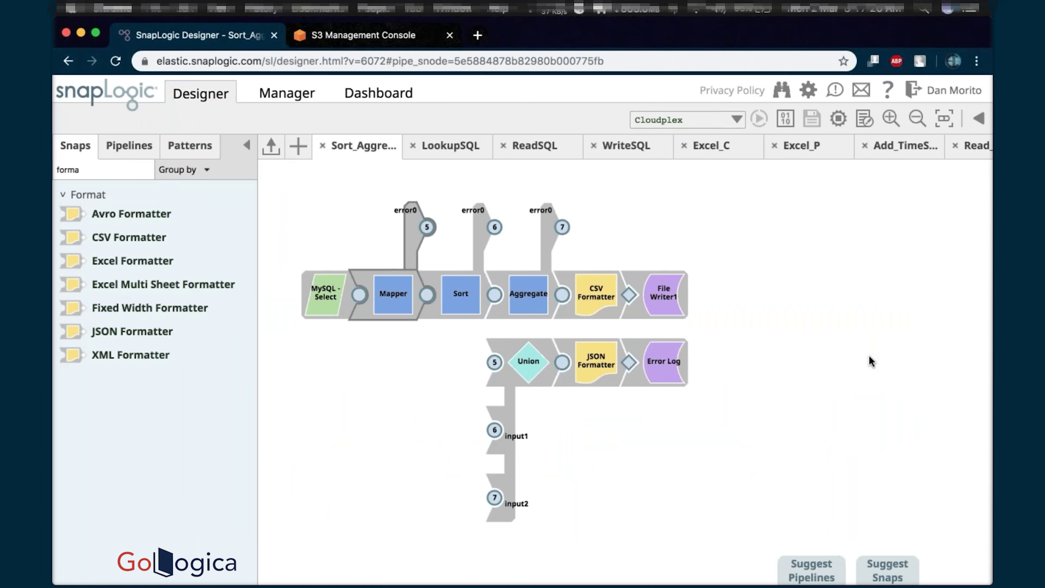
pyautogui.click(870, 357)
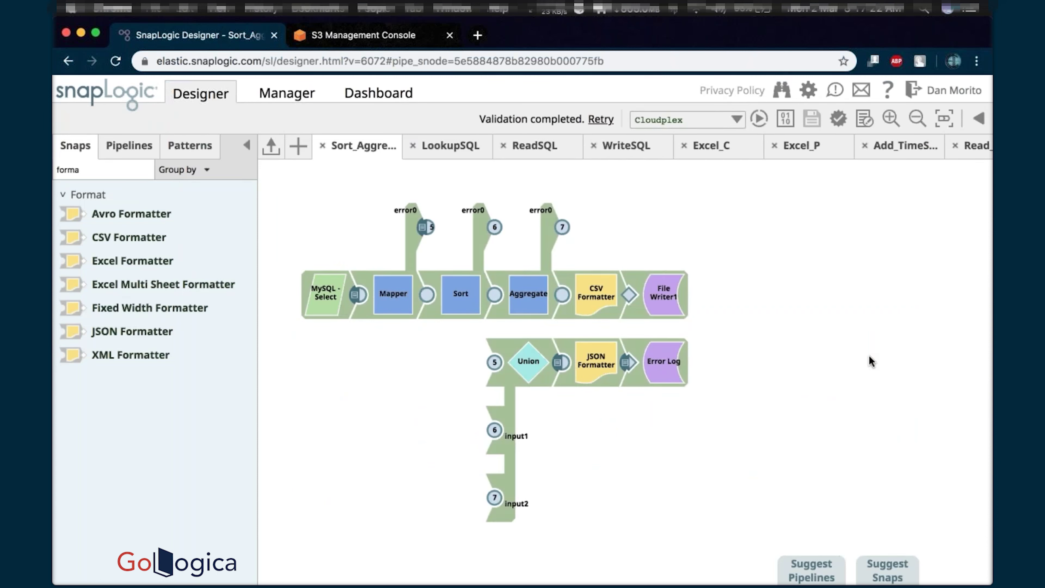
# - Preview the Mapper's error0 output and examine the error message of the first record
pyautogui.click(423, 227)
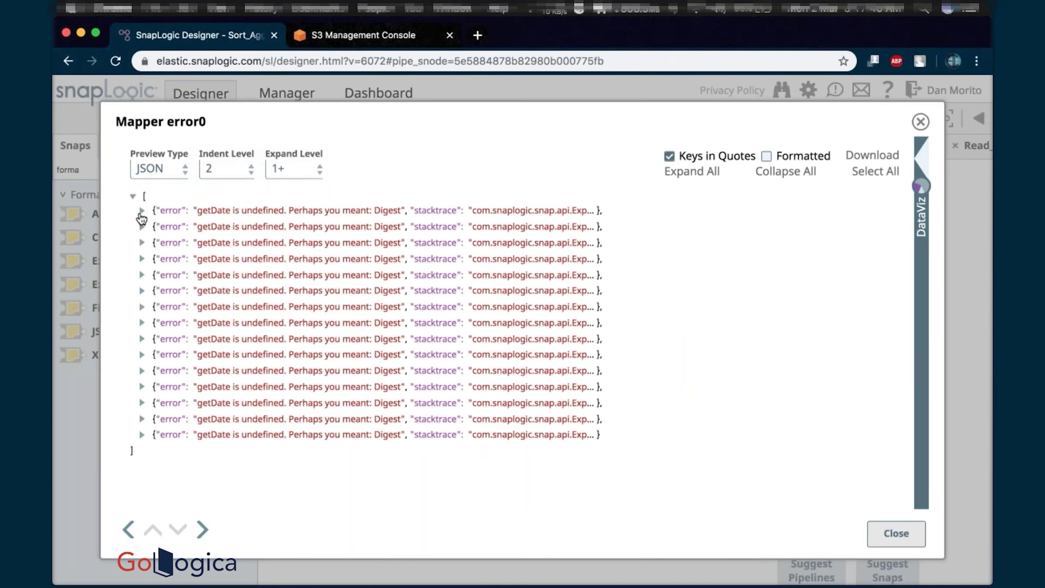
pyautogui.click(141, 211)
pyautogui.doubleClick(192, 224)
pyautogui.moveTo(301, 223); pyautogui.dragTo(391, 226)
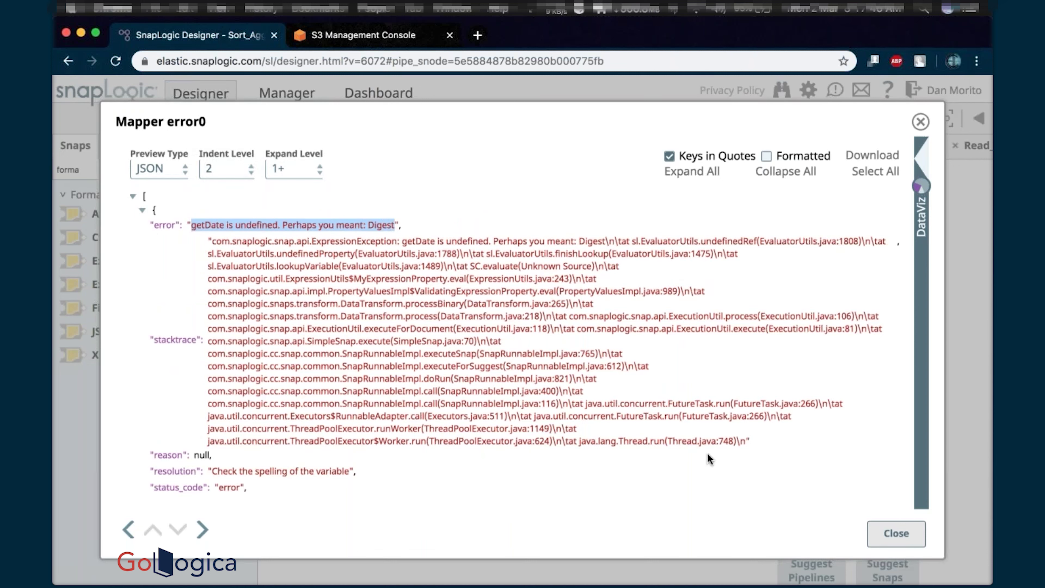
pyautogui.click(891, 535)
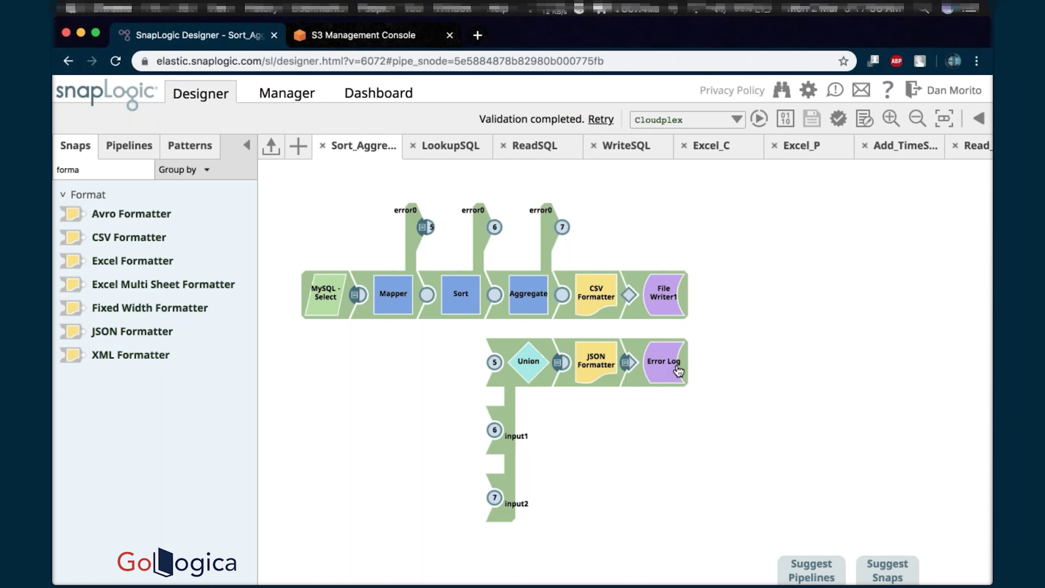
# - Execute the pipeline and, in a separate Manager browser tab, open the project between RedShift Loaders and Snowflake Patterns
pyautogui.click(760, 119)
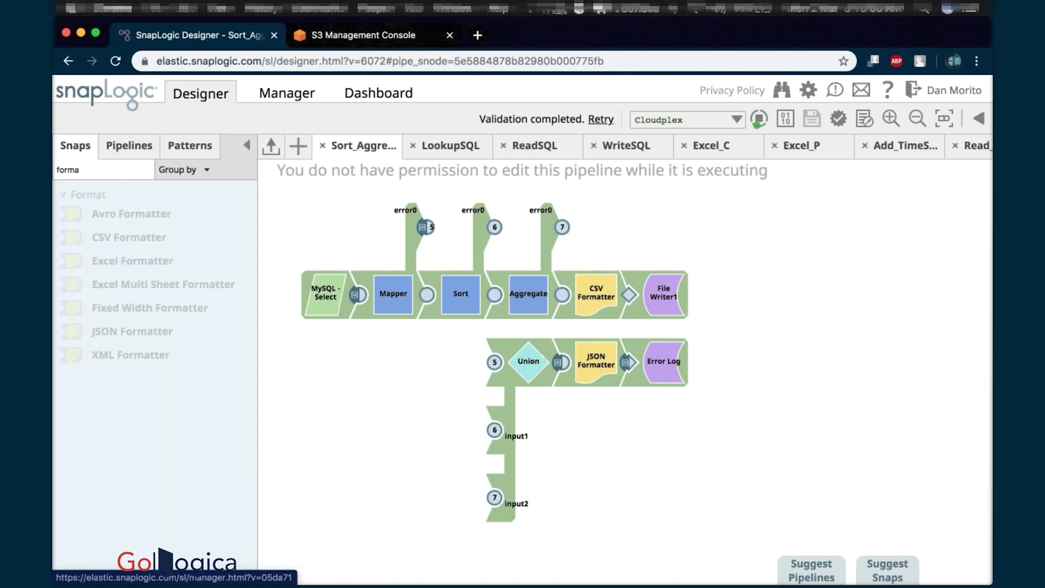
pyautogui.rightClick(274, 90)
pyautogui.click(329, 101)
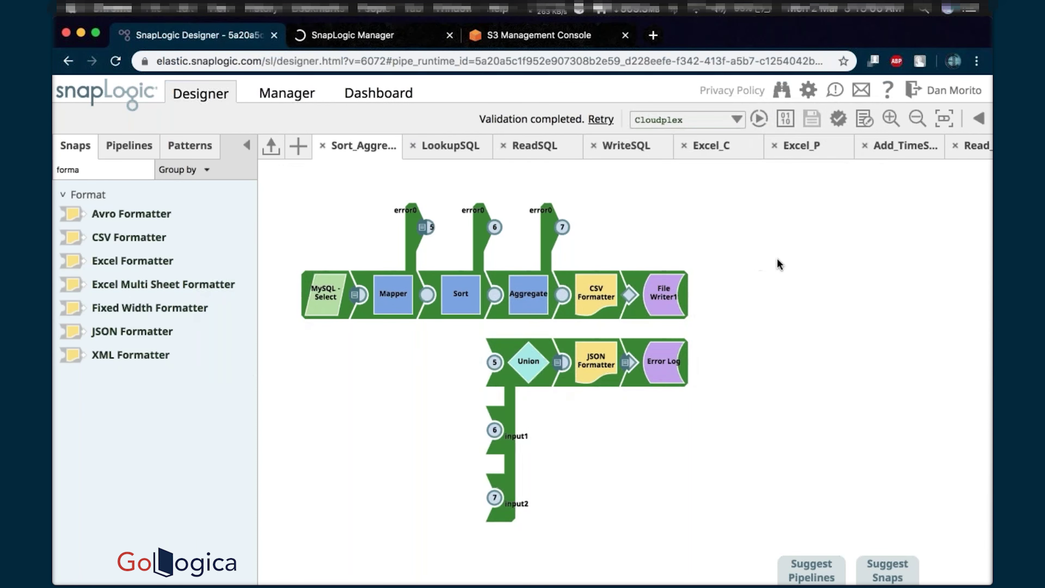
pyautogui.click(358, 38)
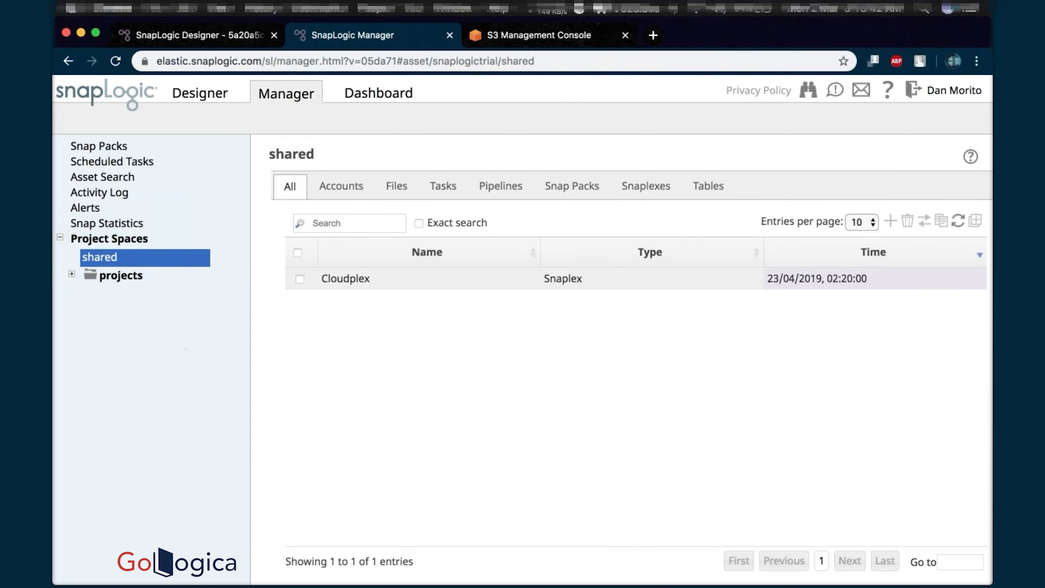
pyautogui.click(71, 274)
pyautogui.click(116, 386)
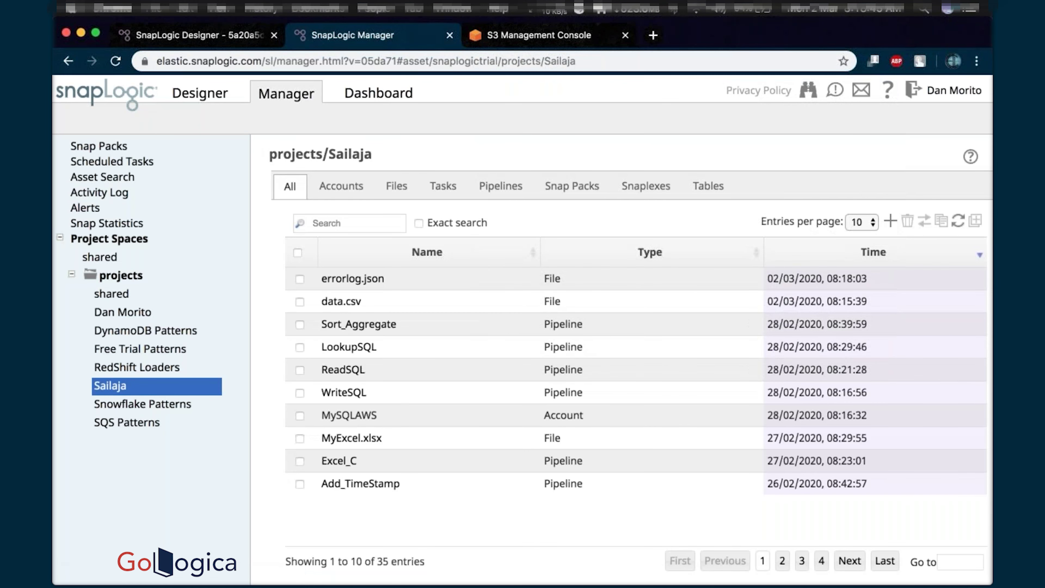
# - Preview errorlog.json from the project's files as text, look along its error entry and close the preview
pyautogui.click(375, 183)
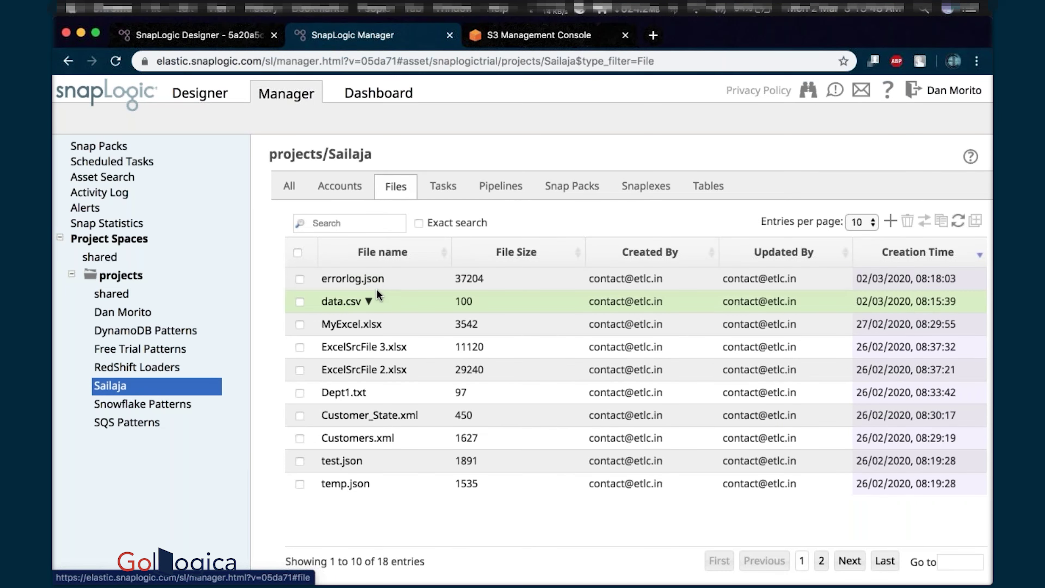
pyautogui.click(390, 278)
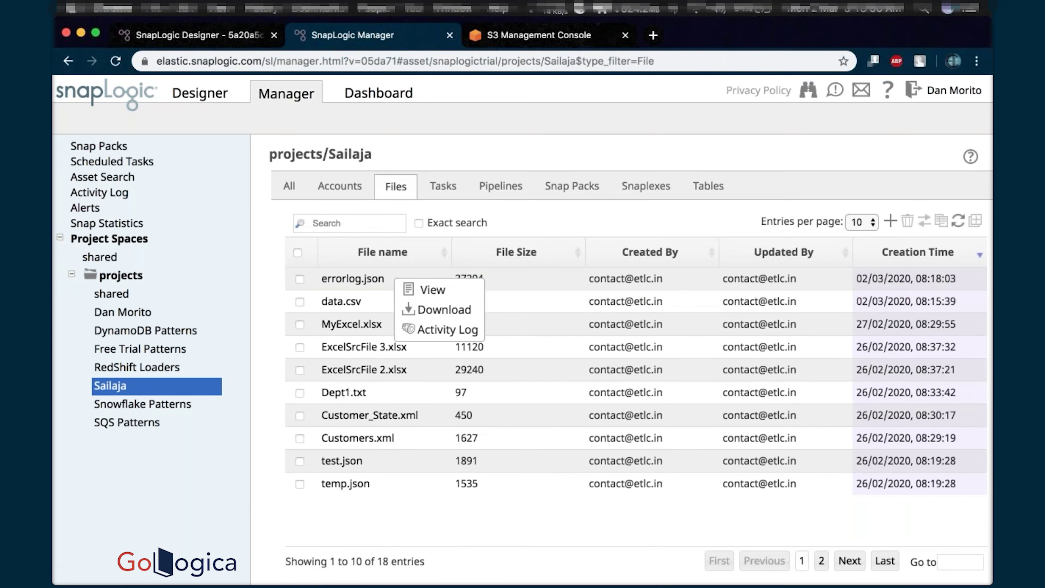
pyautogui.click(424, 290)
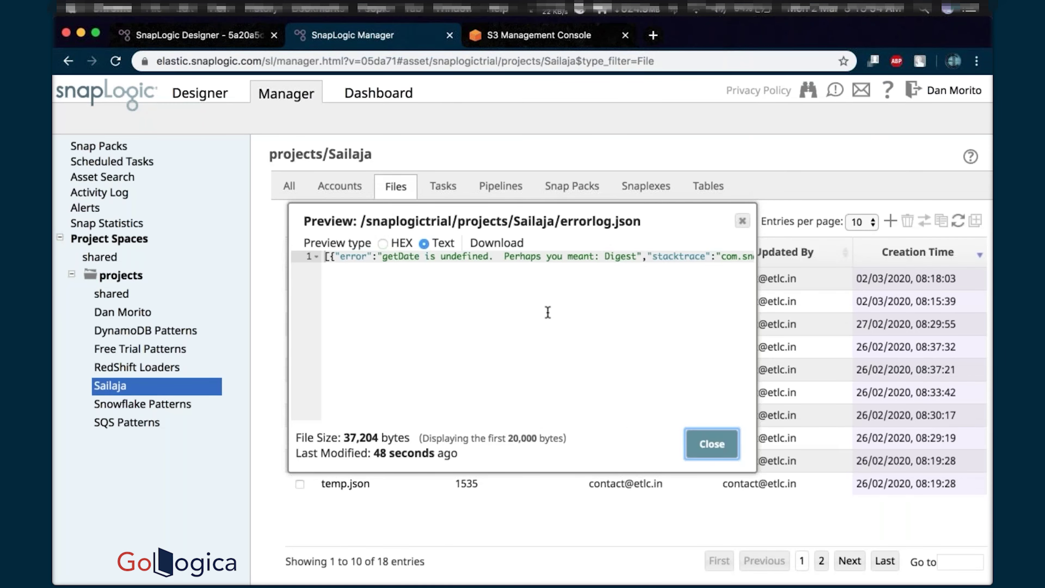
pyautogui.hscroll(10, 547, 313)
pyautogui.click(710, 444)
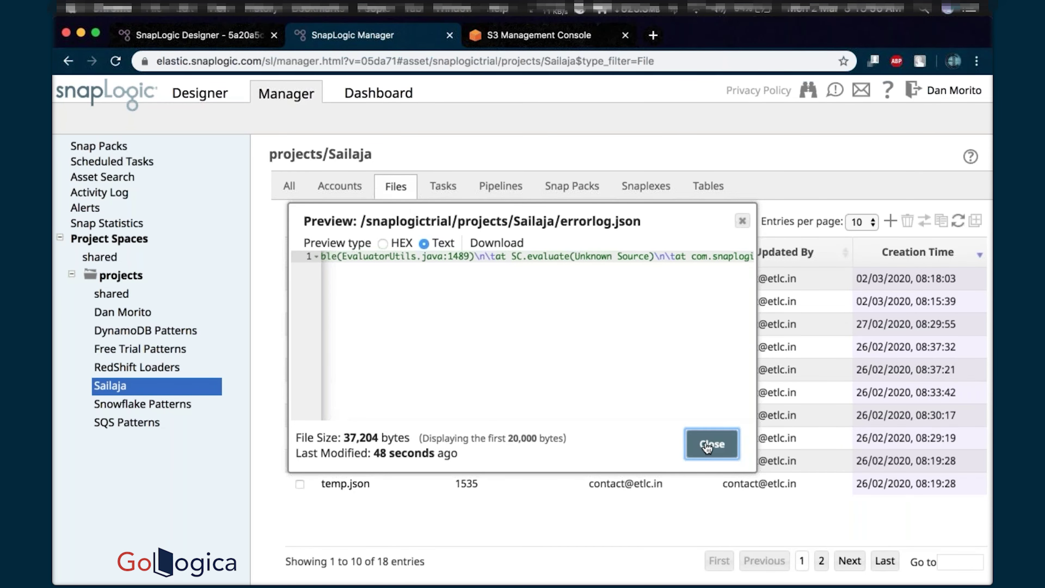
# - Download errorlog.json and open the downloaded copy from its folder in the text editor
pyautogui.click(392, 279)
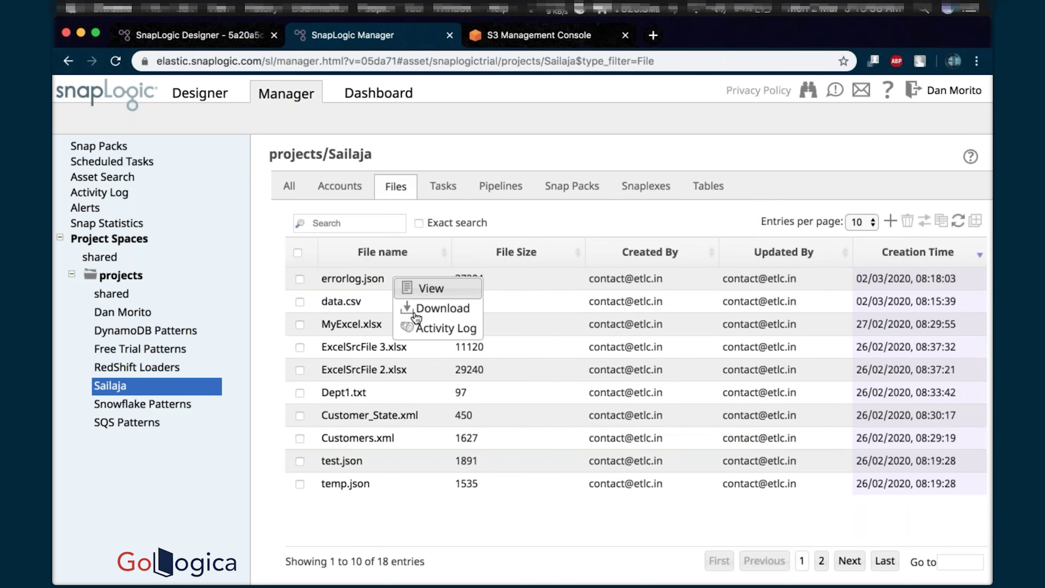
pyautogui.click(440, 308)
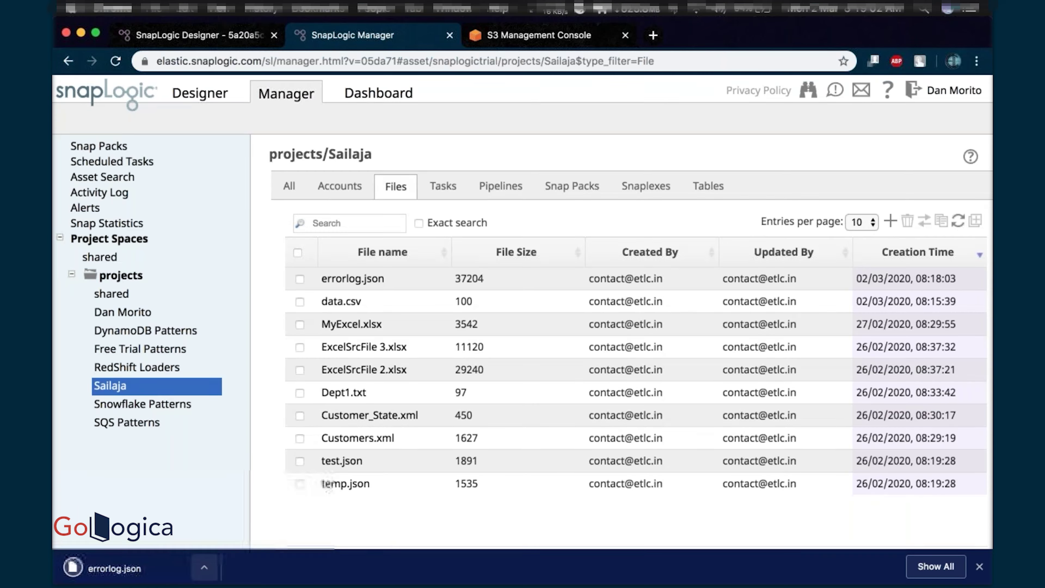
pyautogui.click(204, 566)
pyautogui.click(239, 549)
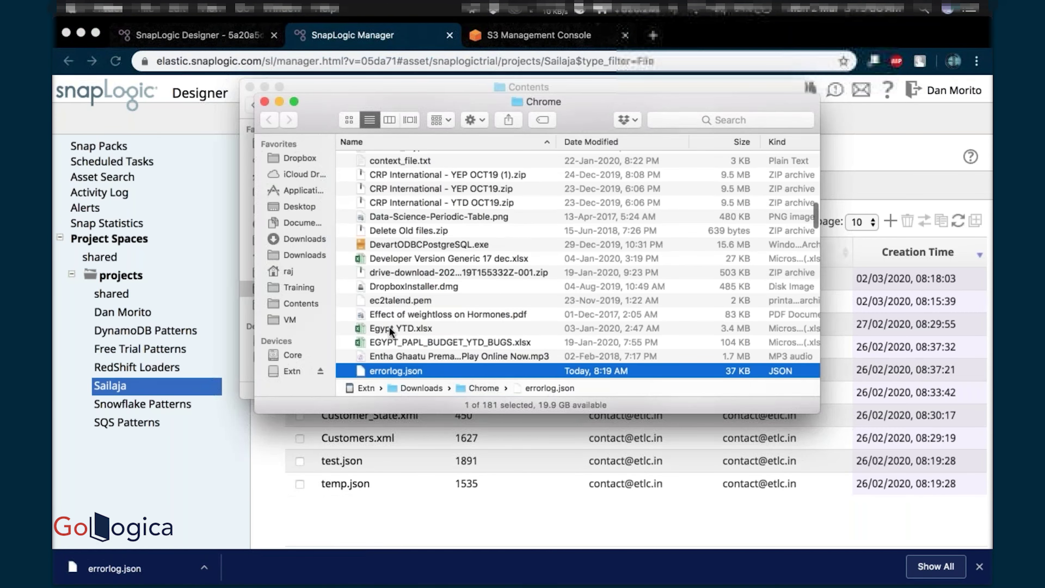
pyautogui.doubleClick(396, 371)
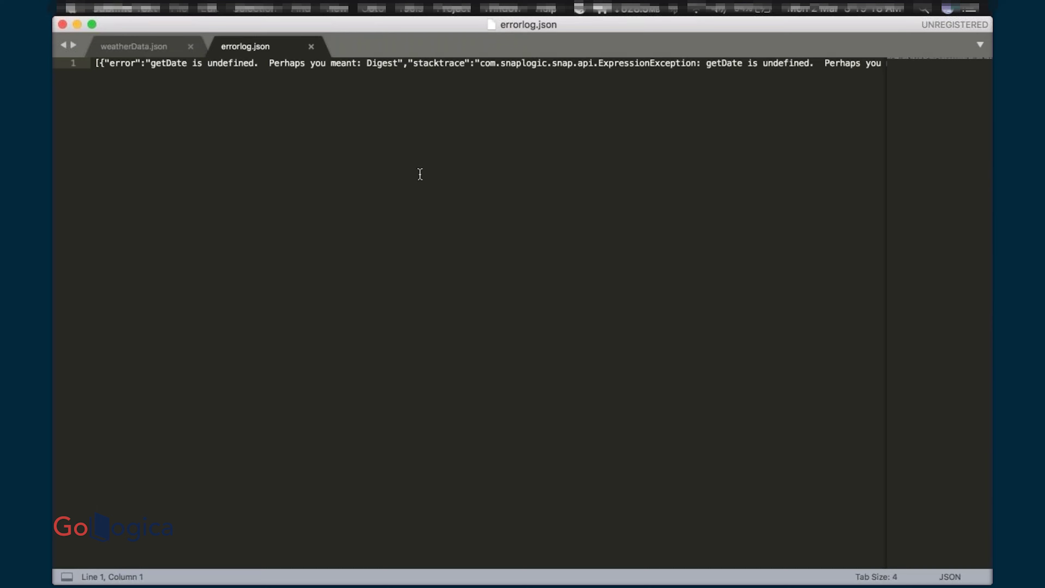
# - Read along the error and stack trace in errorlog.json and switch back to the pipeline in SnapLogic Designer
pyautogui.hscroll(20, 519, 154)
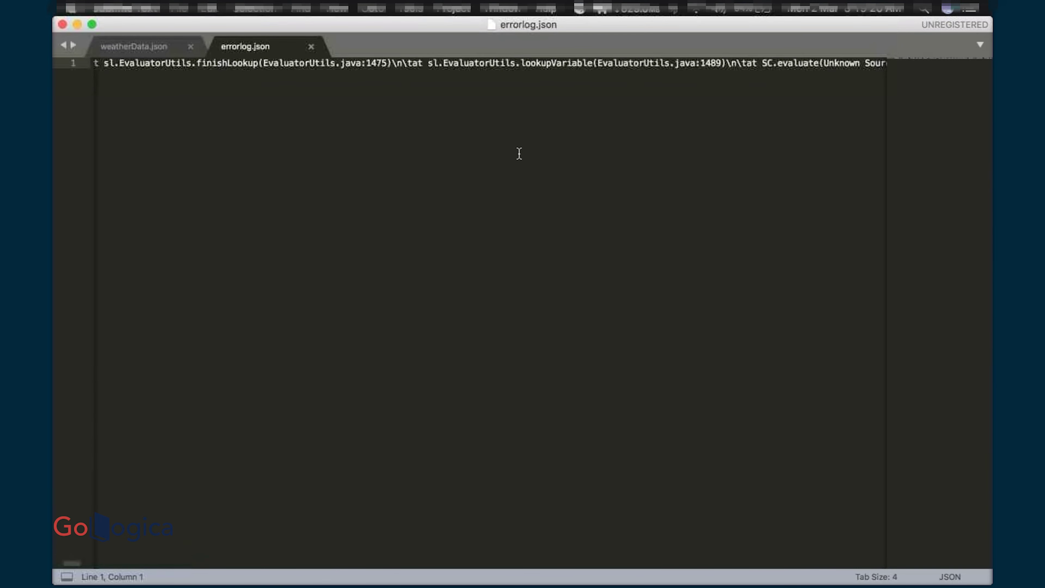
pyautogui.hscroll(8, 519, 154)
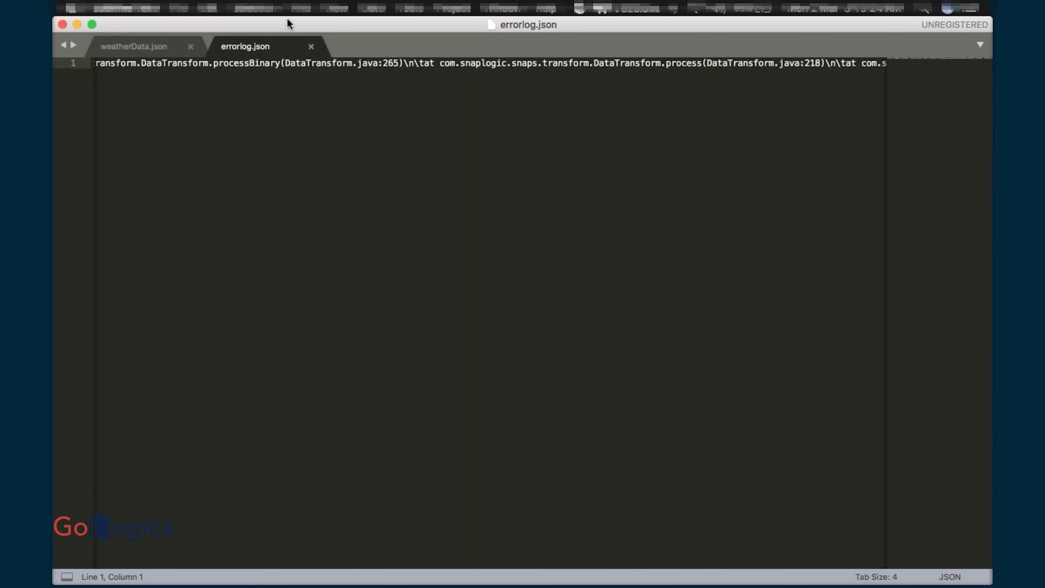
pyautogui.press('super+Tab')
pyautogui.press('super+Tab')
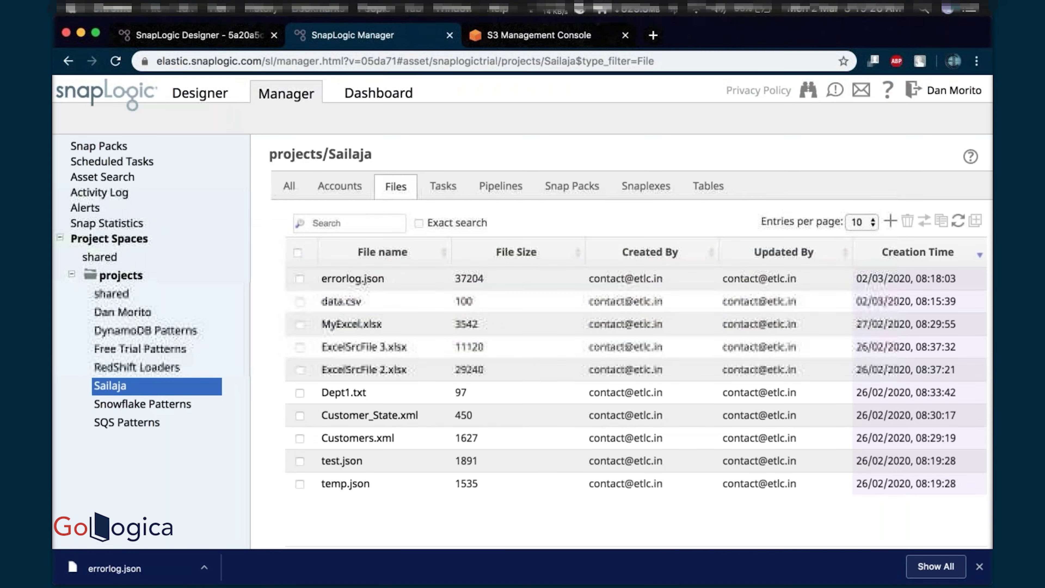
pyautogui.click(152, 41)
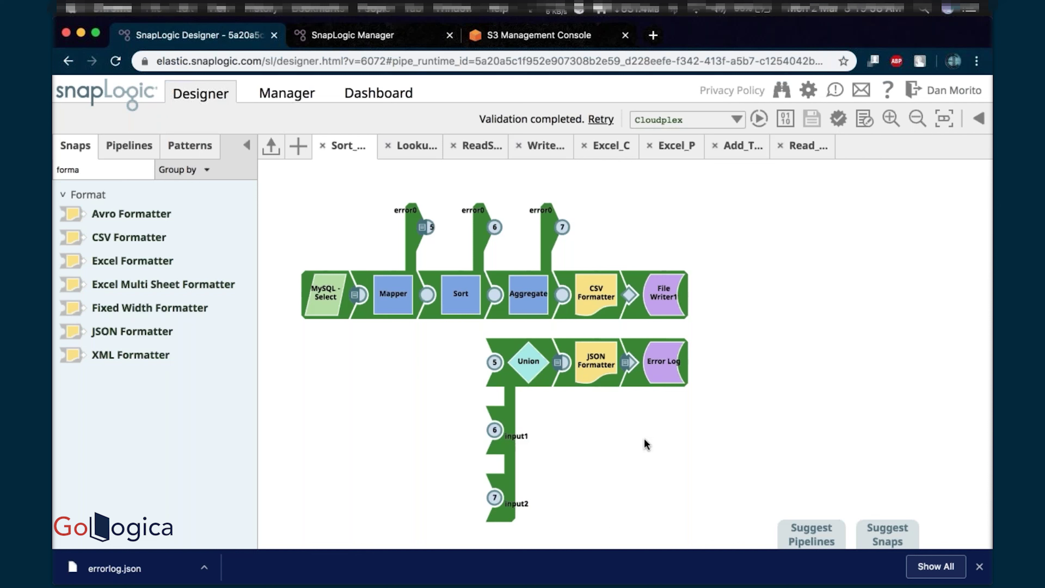
# - Set Add_TimeStamp as the error pipeline of Sort_Aggregate, save with confirmation and review the pipeline validation statistics
pyautogui.click(869, 122)
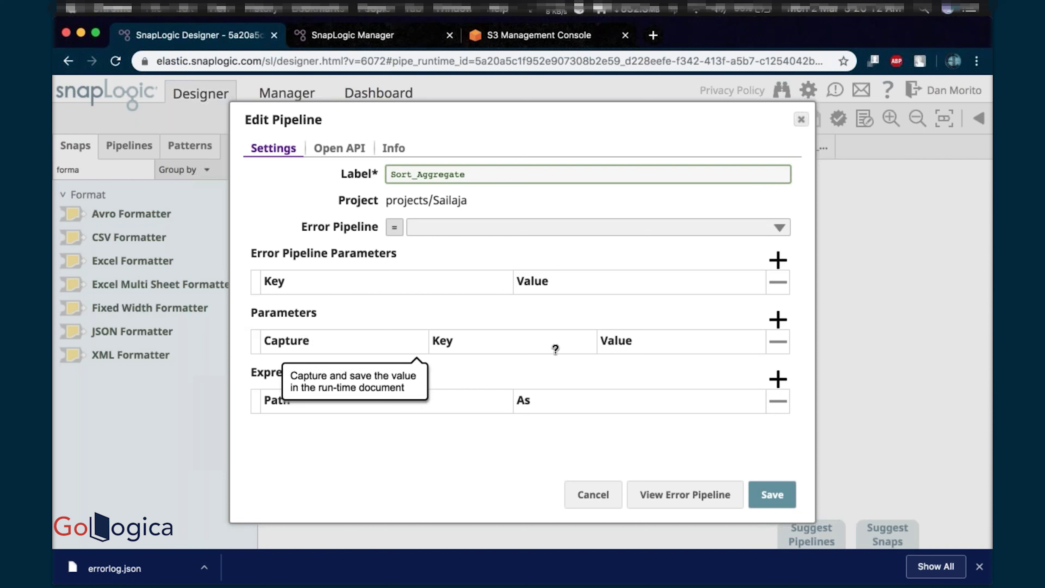
pyautogui.moveTo(556, 349)
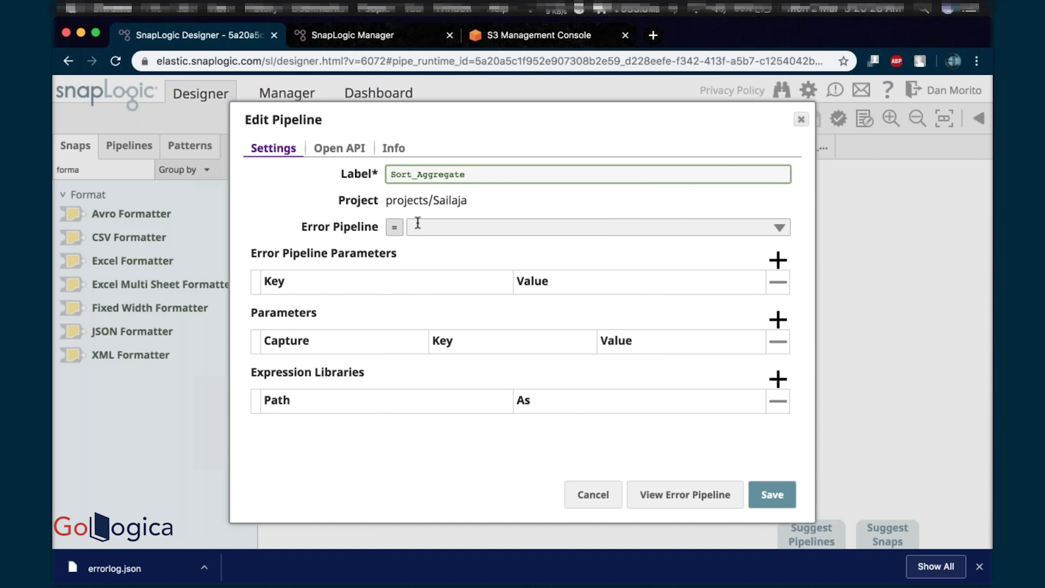
pyautogui.click(780, 229)
pyautogui.click(779, 229)
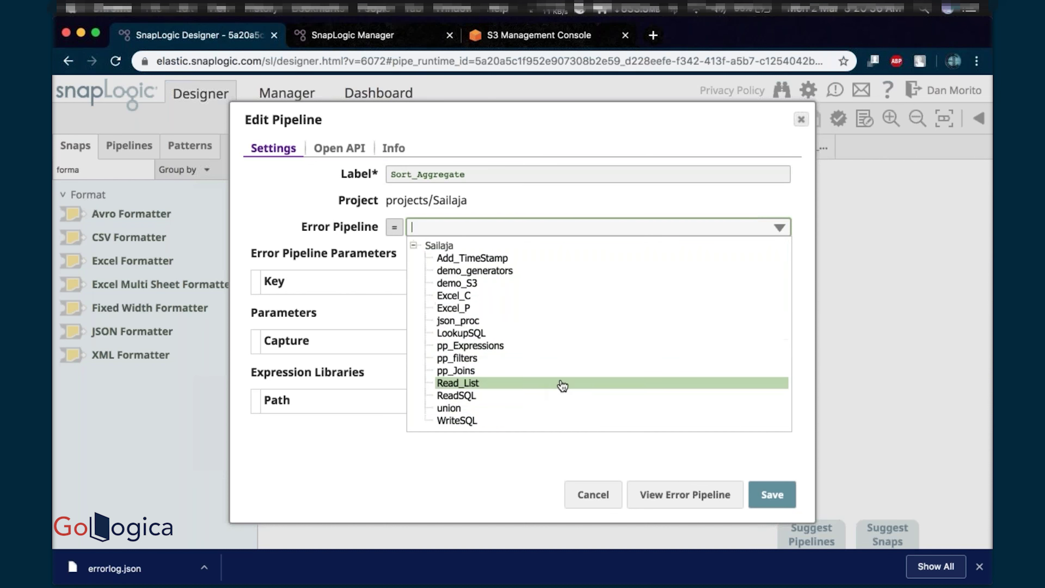
pyautogui.click(531, 267)
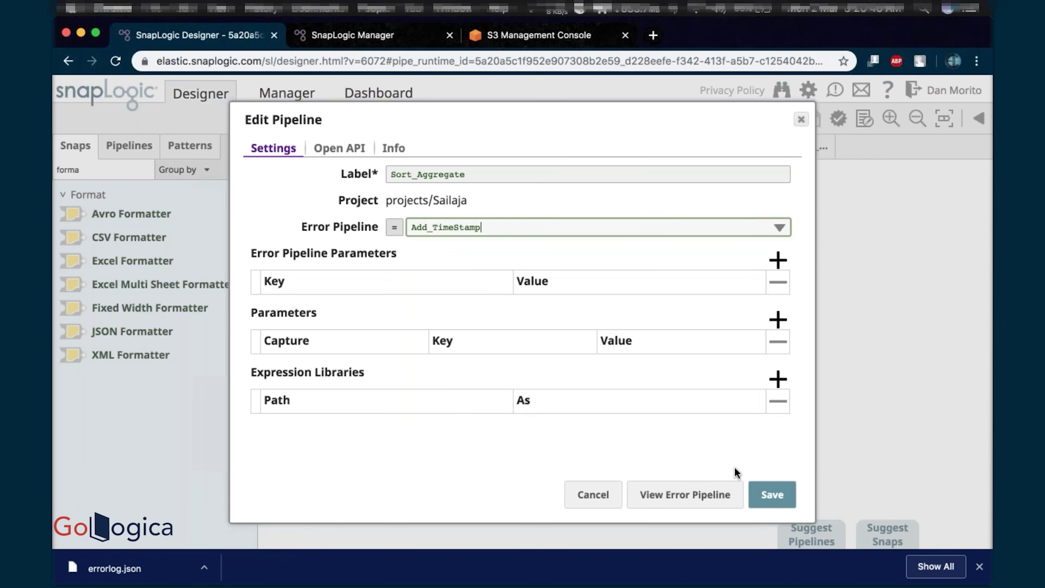
pyautogui.click(767, 493)
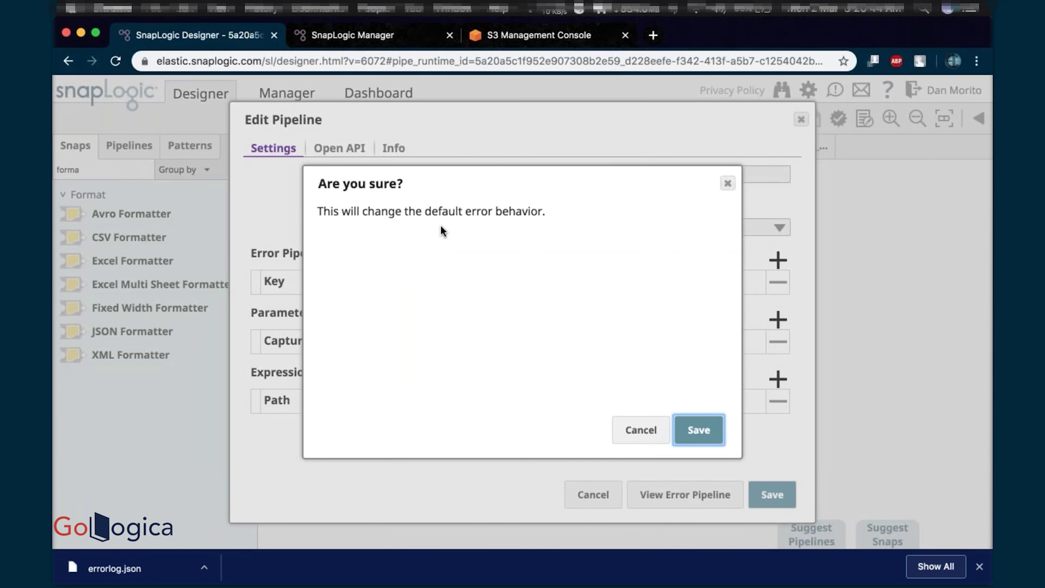
pyautogui.moveTo(316, 211); pyautogui.dragTo(342, 212)
pyautogui.moveTo(414, 217); pyautogui.dragTo(488, 213)
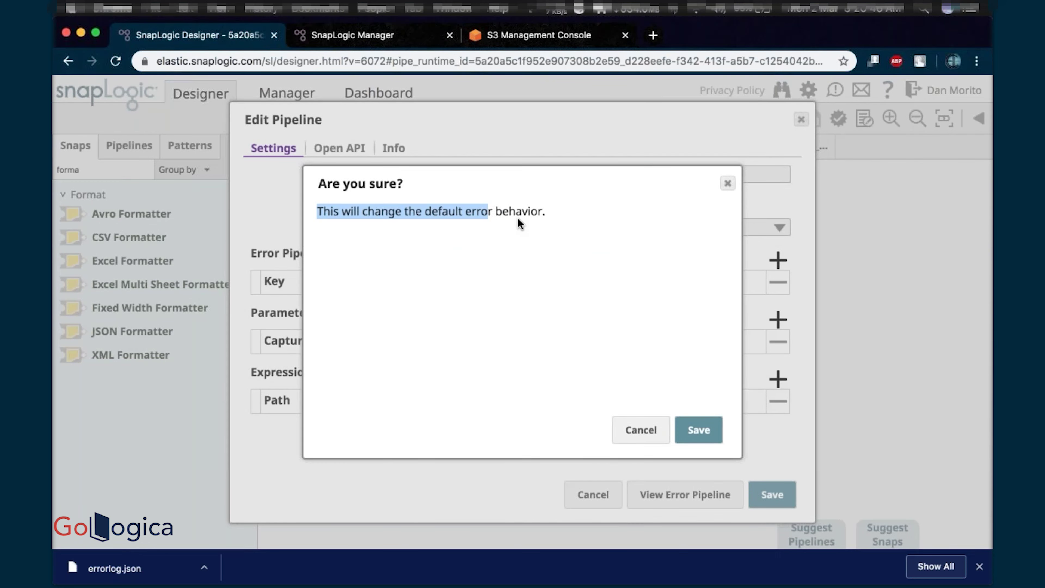
pyautogui.click(698, 430)
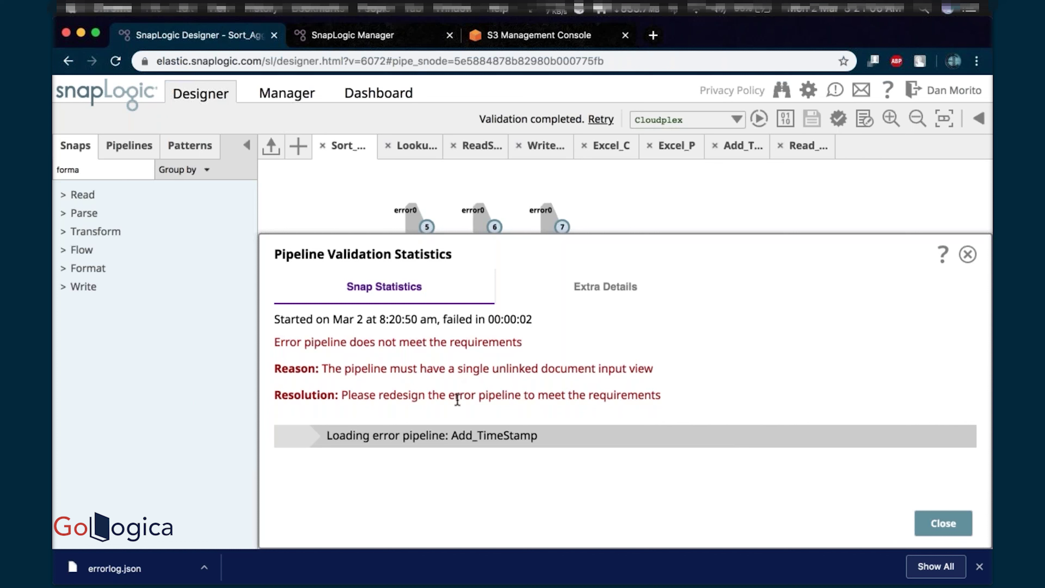
pyautogui.moveTo(278, 341); pyautogui.dragTo(535, 350)
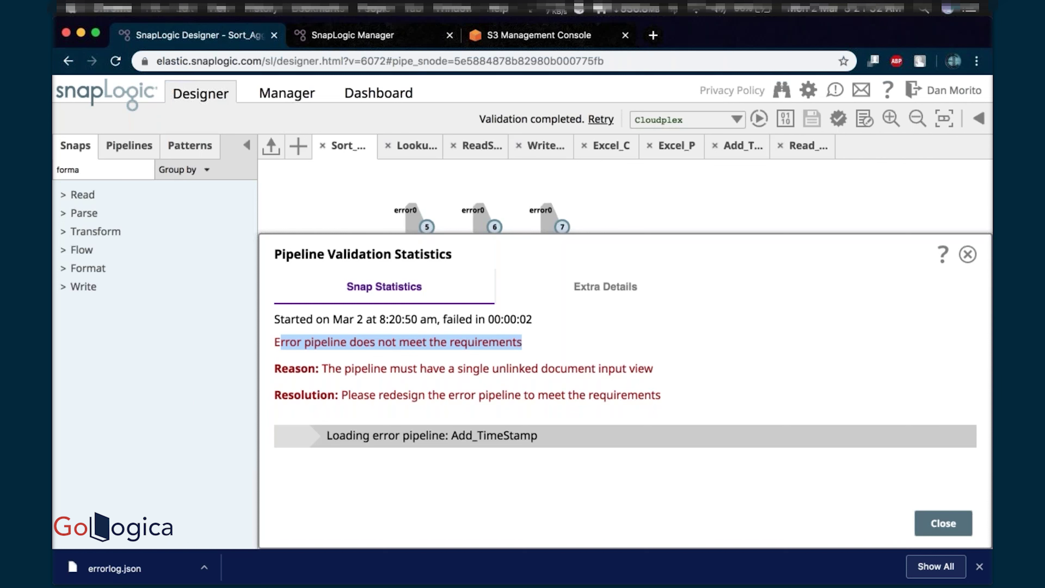
pyautogui.click(936, 523)
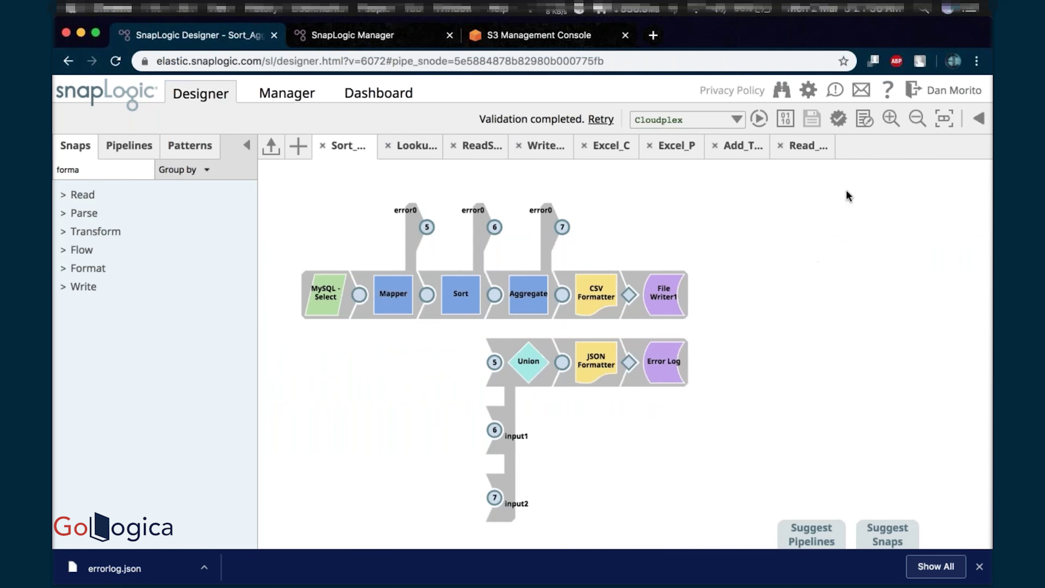
# - Clear the Error Pipeline setting of Sort_Aggregate and save, confirming the return to default error behavior
pyautogui.click(865, 118)
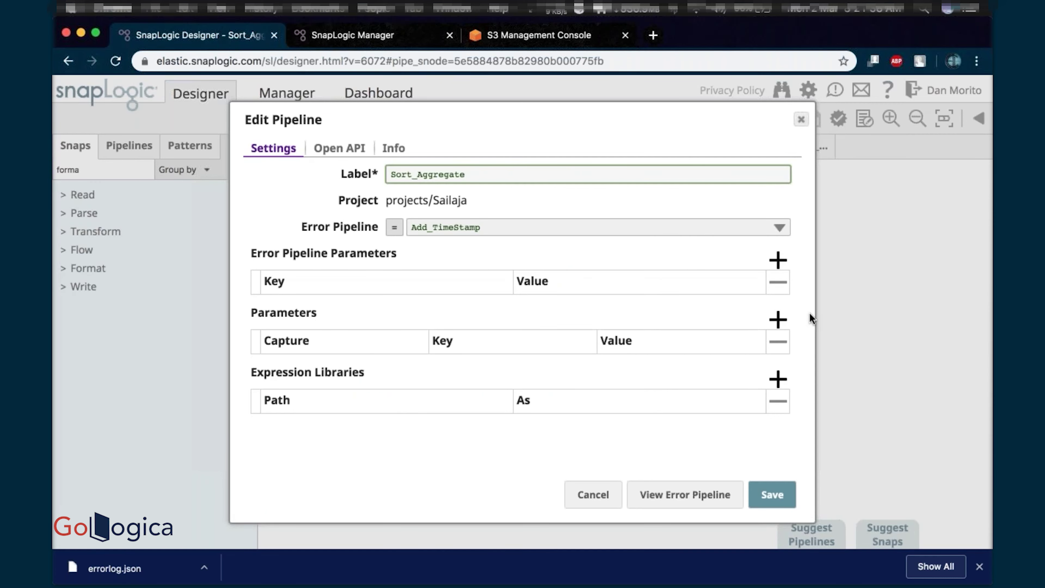
pyautogui.click(780, 230)
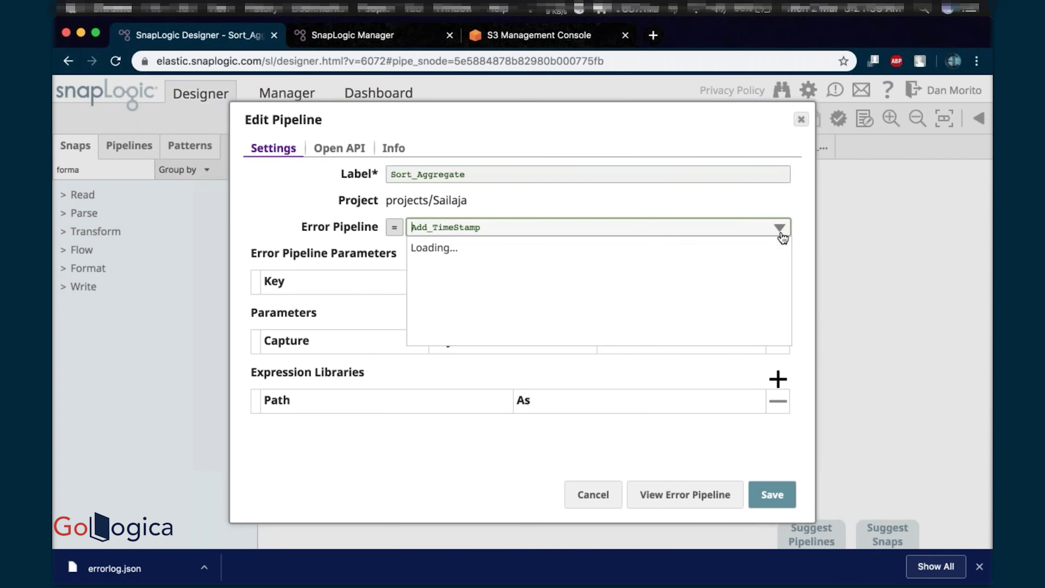
pyautogui.doubleClick(616, 229)
pyautogui.press('BackSpace')
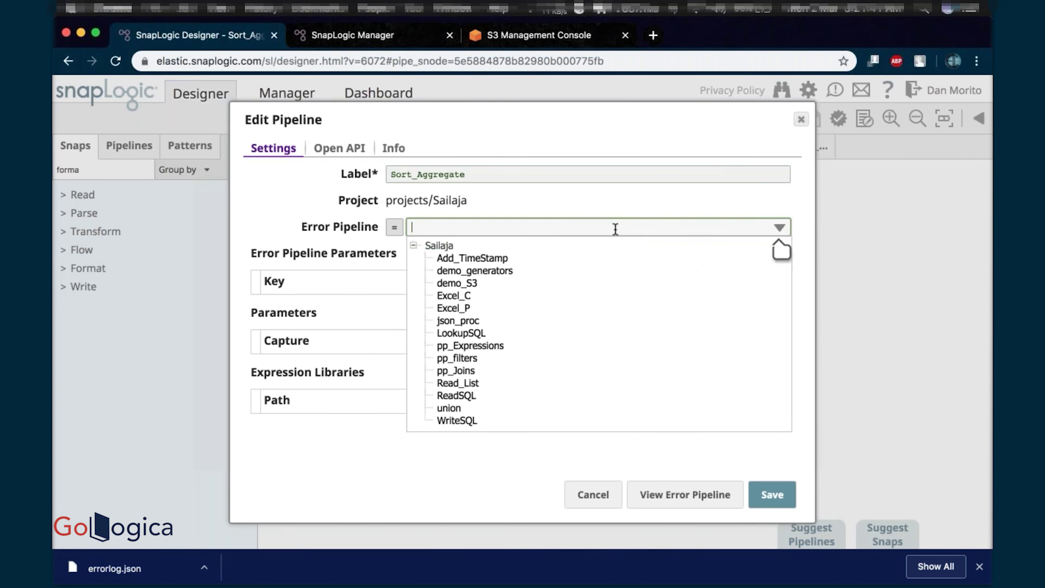
pyautogui.click(502, 187)
pyautogui.click(773, 494)
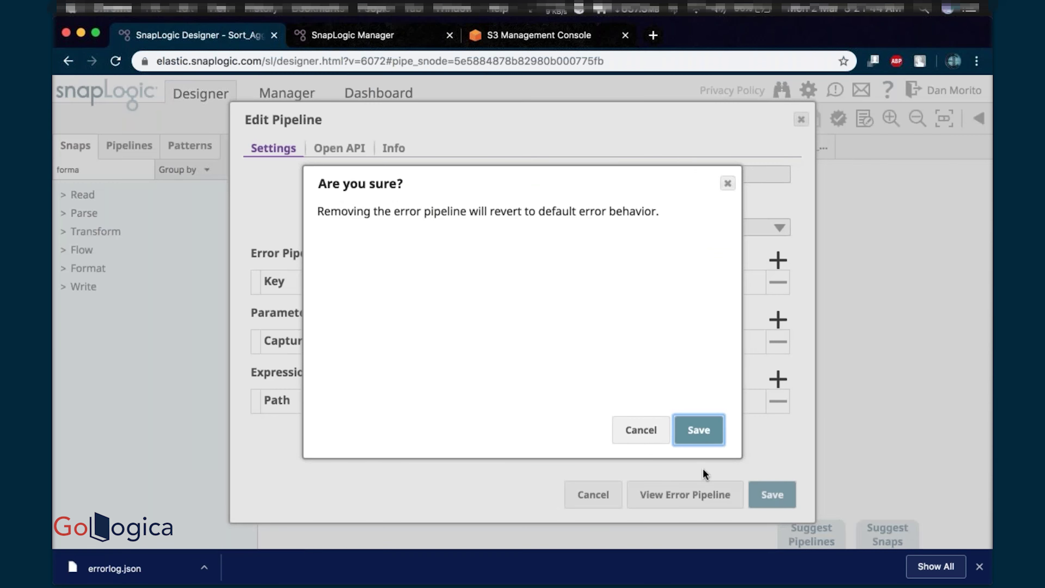
pyautogui.click(699, 430)
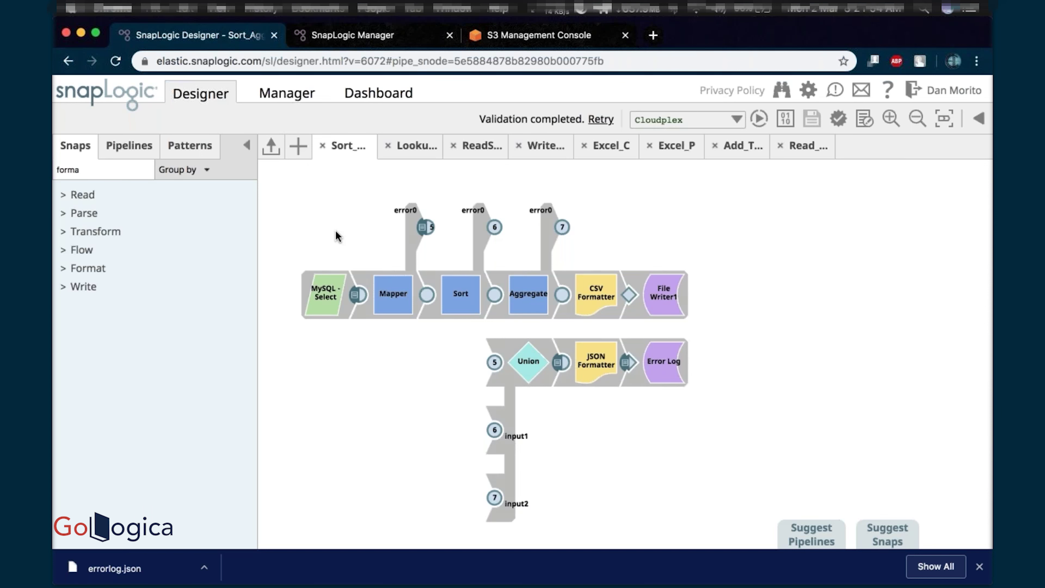
# - Create a new pipeline labelled catchError in the current project
pyautogui.click(299, 149)
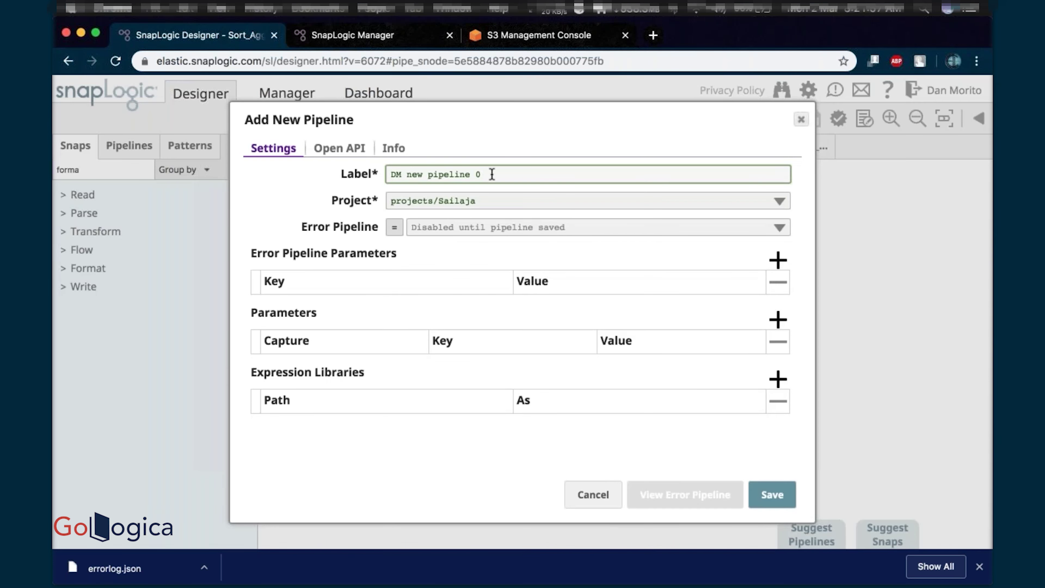
pyautogui.moveTo(491, 174); pyautogui.dragTo(365, 175)
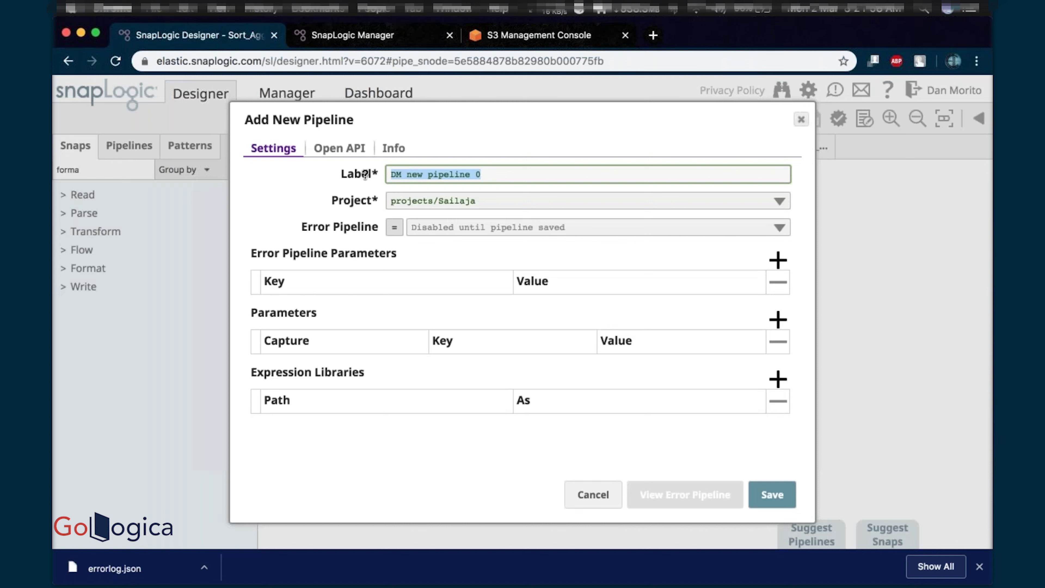
pyautogui.write('catError')
pyautogui.press('BackSpace')
pyautogui.press('BackSpace')
pyautogui.press('BackSpace')
pyautogui.press('BackSpace')
pyautogui.press('BackSpace')
pyautogui.write('chError')
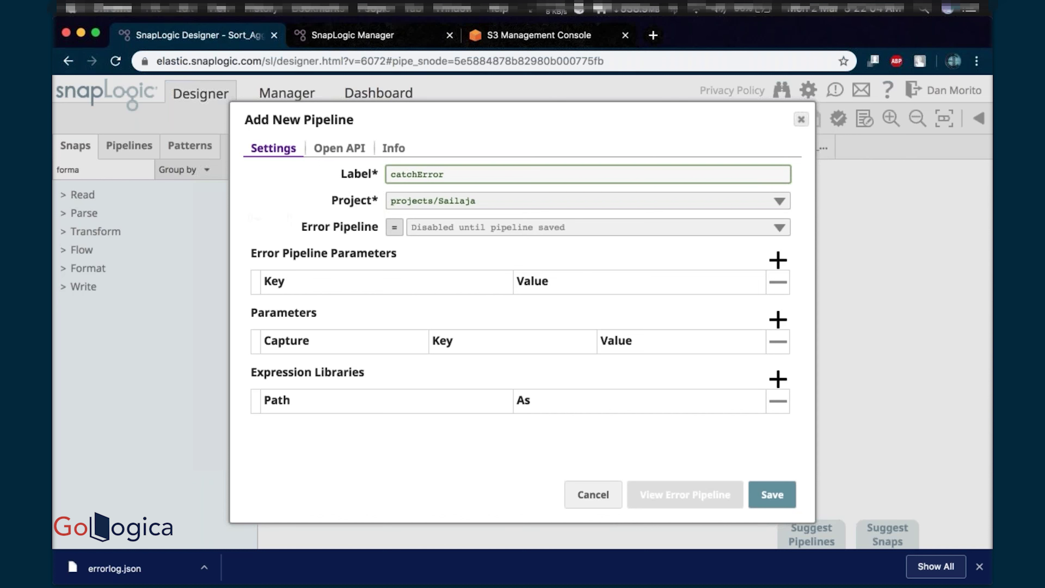
pyautogui.click(772, 500)
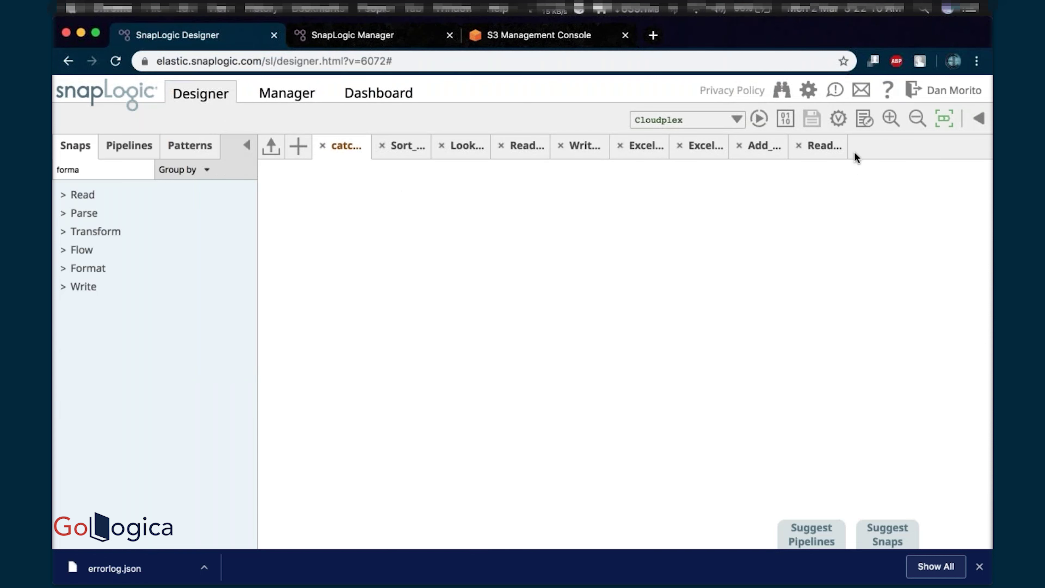
# - Find the Mapper snap and place it on the empty catchError canvas
pyautogui.doubleClick(84, 169)
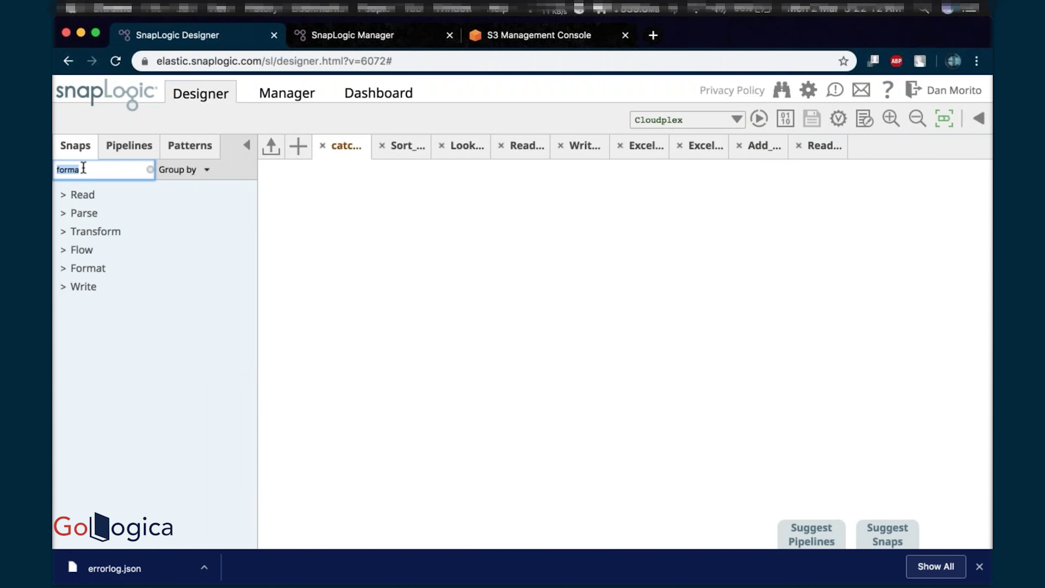
pyautogui.write('mapp')
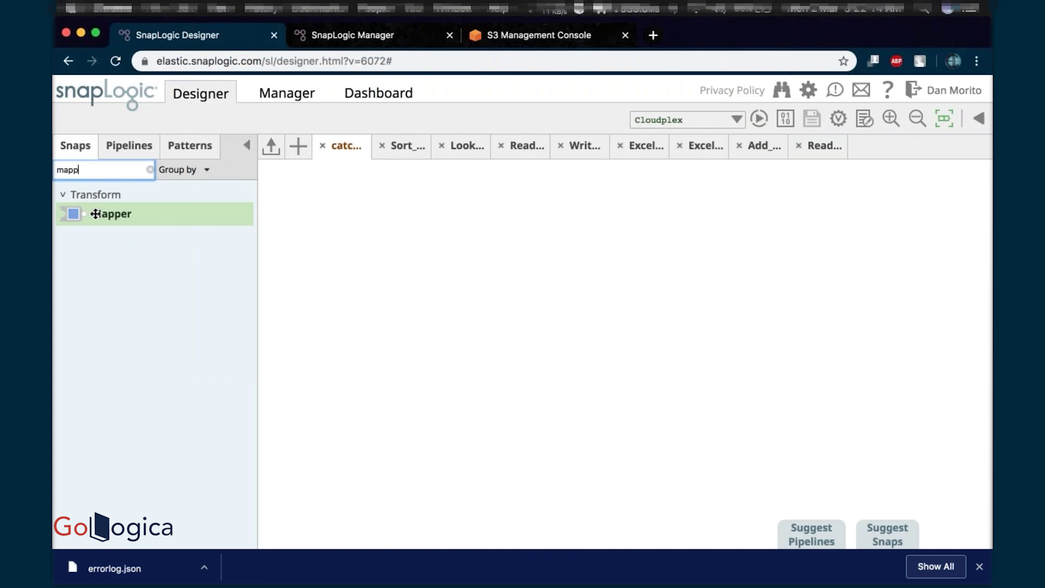
pyautogui.moveTo(103, 214); pyautogui.dragTo(420, 318)
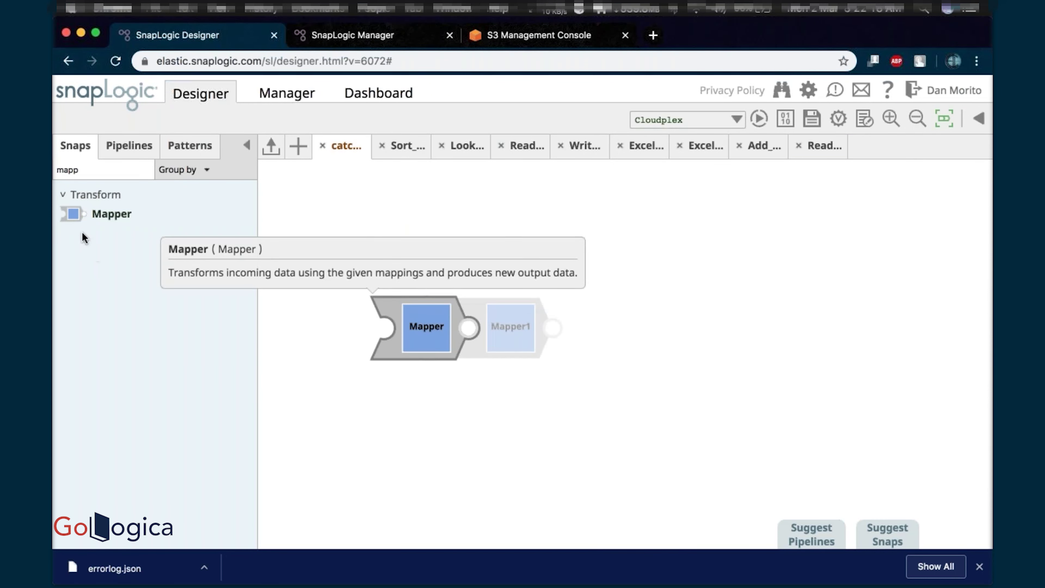
# - Find the JSON Formatter snap and connect it after the Mapper on the catchError canvas
pyautogui.doubleClick(87, 173)
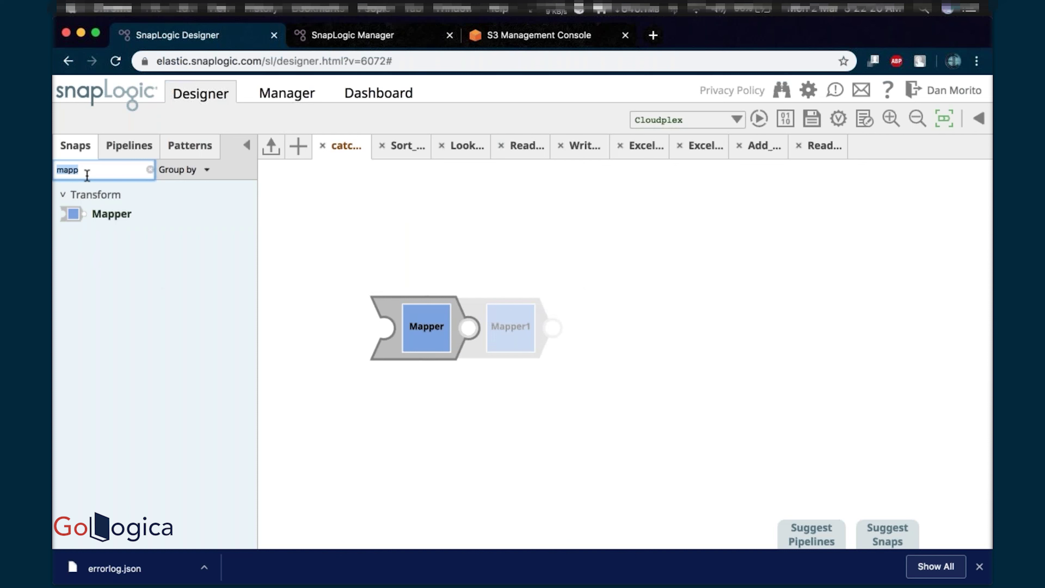
pyautogui.write('forma')
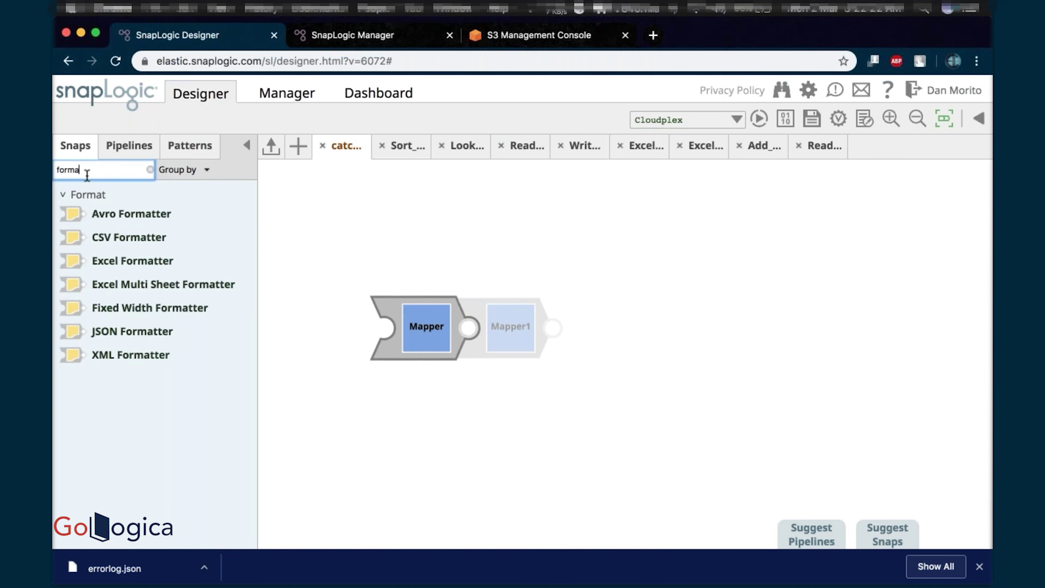
pyautogui.moveTo(137, 341); pyautogui.dragTo(524, 330)
# - Set the File Writer's file name to errors.json and save the snap
pyautogui.click(391, 256)
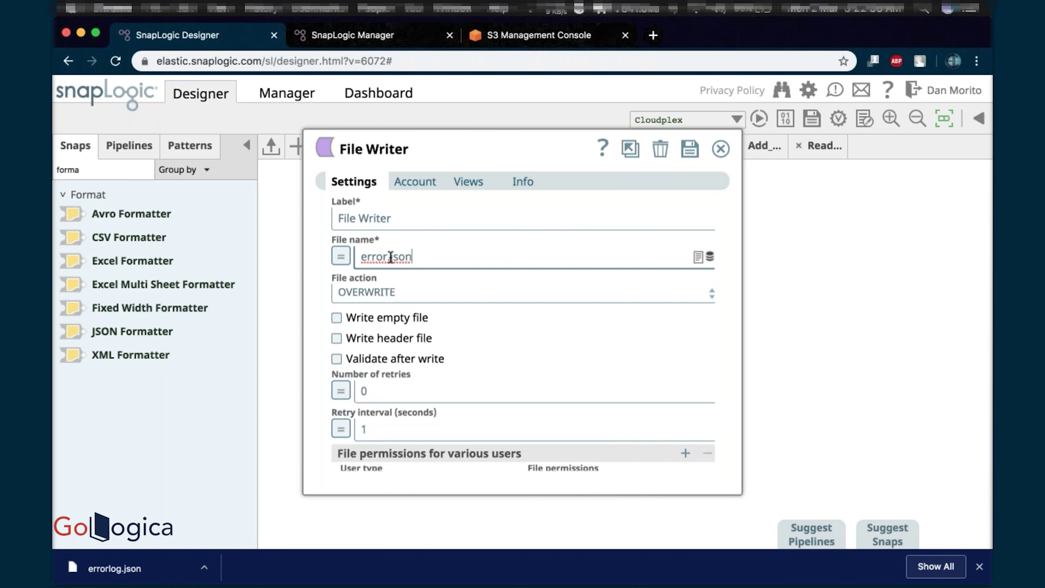
pyautogui.write('s')
pyautogui.click(690, 150)
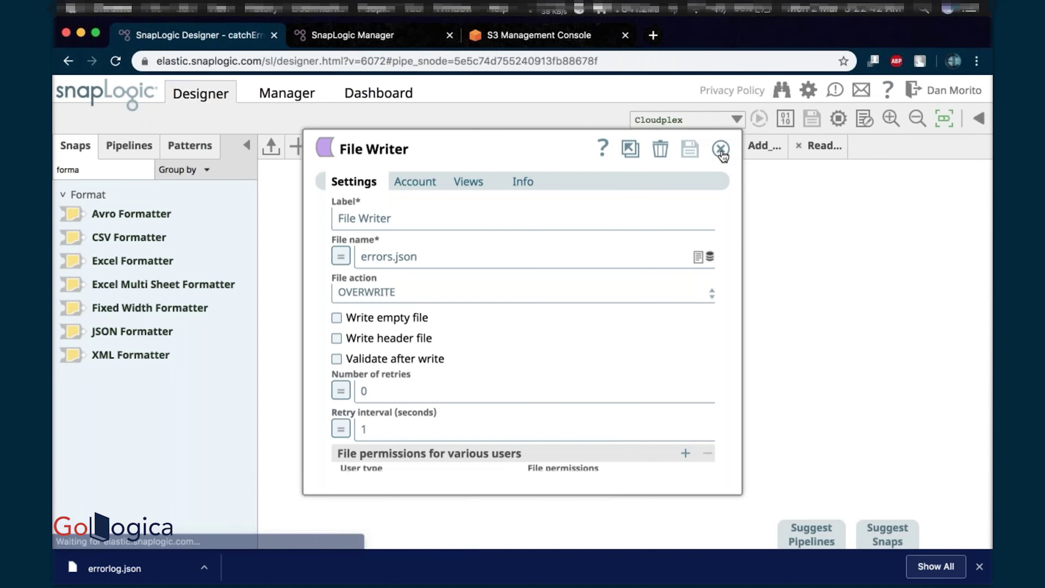
# - Switch the File Writer's file name to an expression and, in the Expression builder, replace its beginning with "errors_" +
pyautogui.click(341, 256)
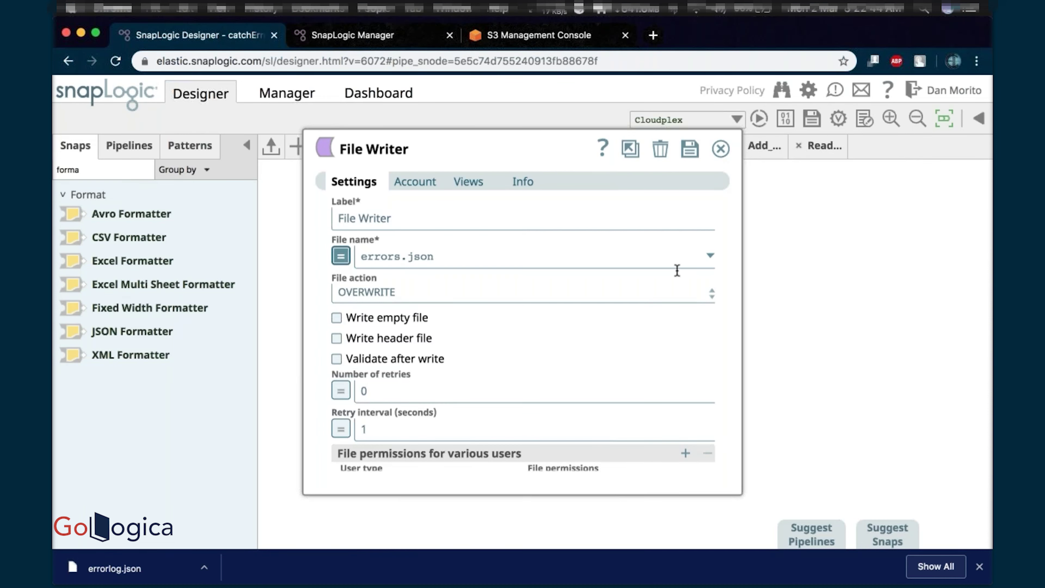
pyautogui.click(711, 257)
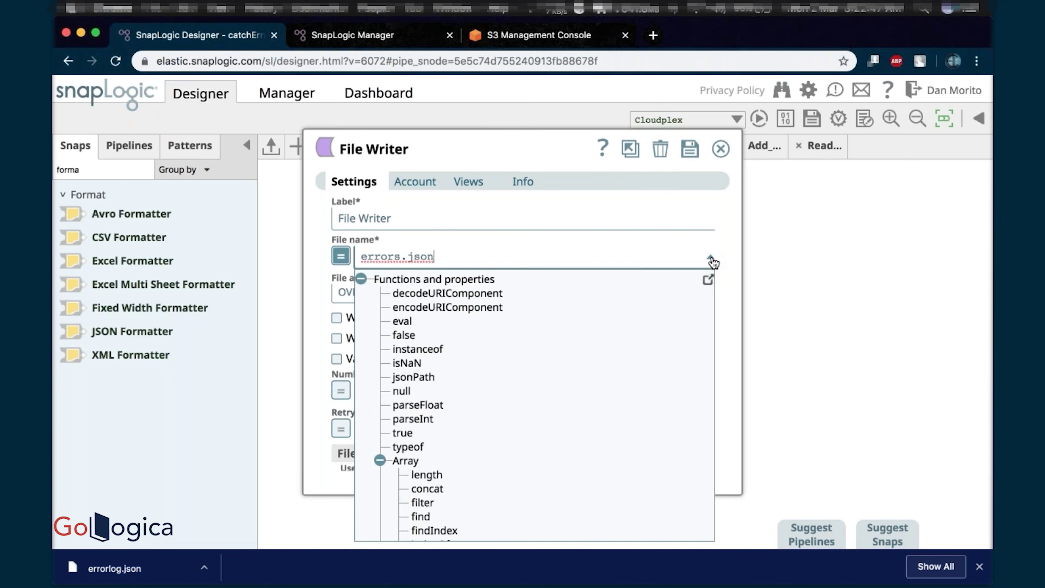
pyautogui.click(708, 281)
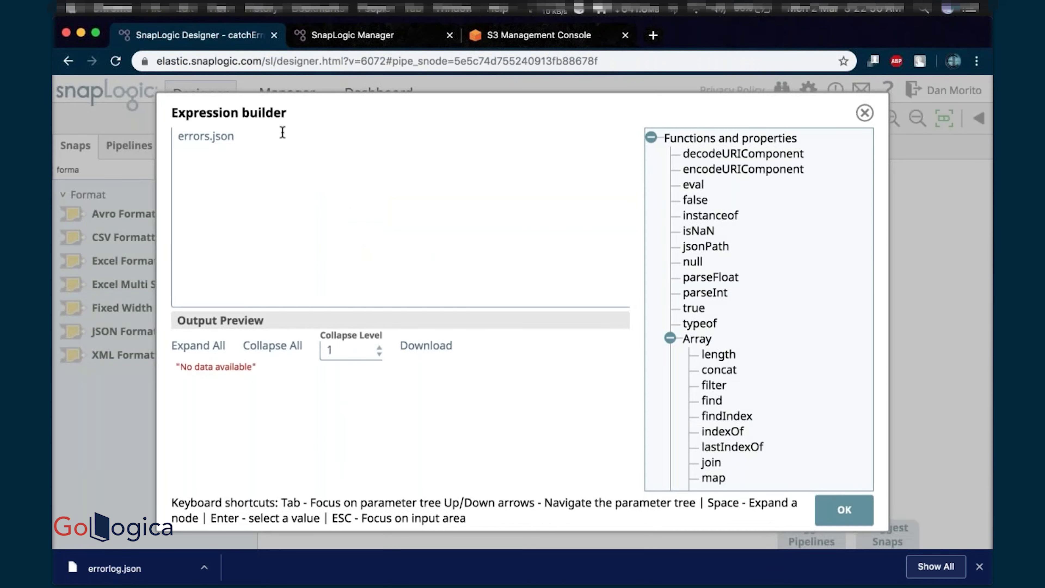
pyautogui.click(178, 136)
pyautogui.write('"')
pyautogui.press('Right')
pyautogui.press('Right')
pyautogui.press('Right')
pyautogui.press('Right')
pyautogui.press('Right')
pyautogui.press('Right')
pyautogui.write('_" _')
pyautogui.press('BackSpace')
pyautogui.write('+')
# - Extend the file name expression with pipe.parentRuuid + "_" + Date.now() ahead of the .json extension
pyautogui.scroll(-20, 698, 383)
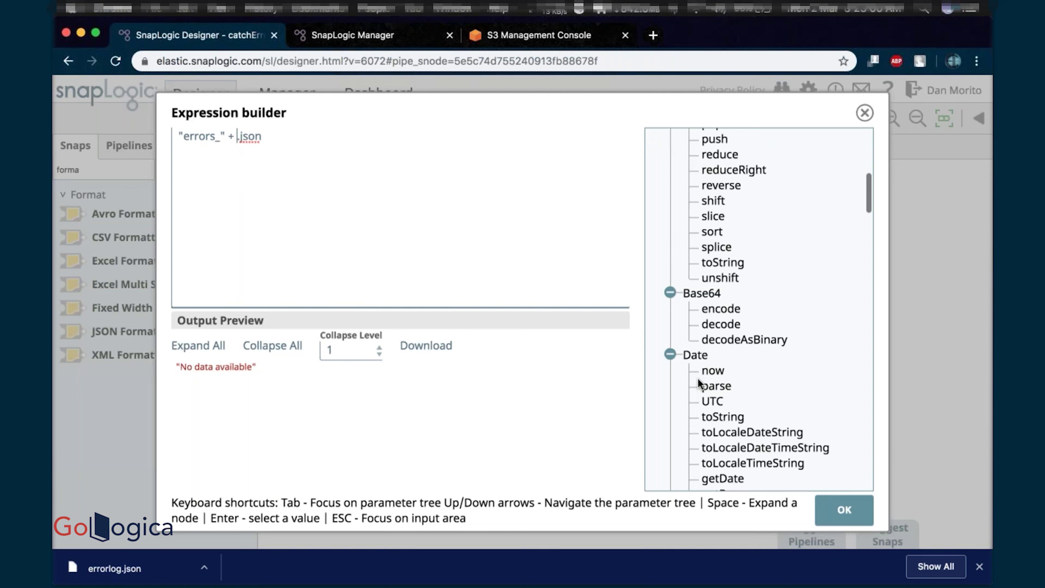
pyautogui.scroll(-20, 698, 378)
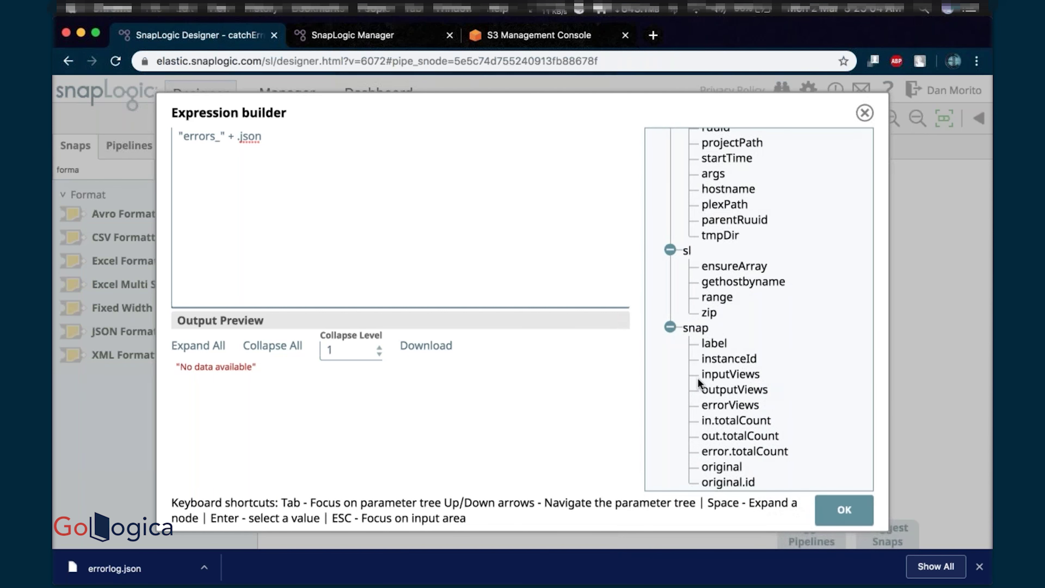
pyautogui.scroll(5, 697, 378)
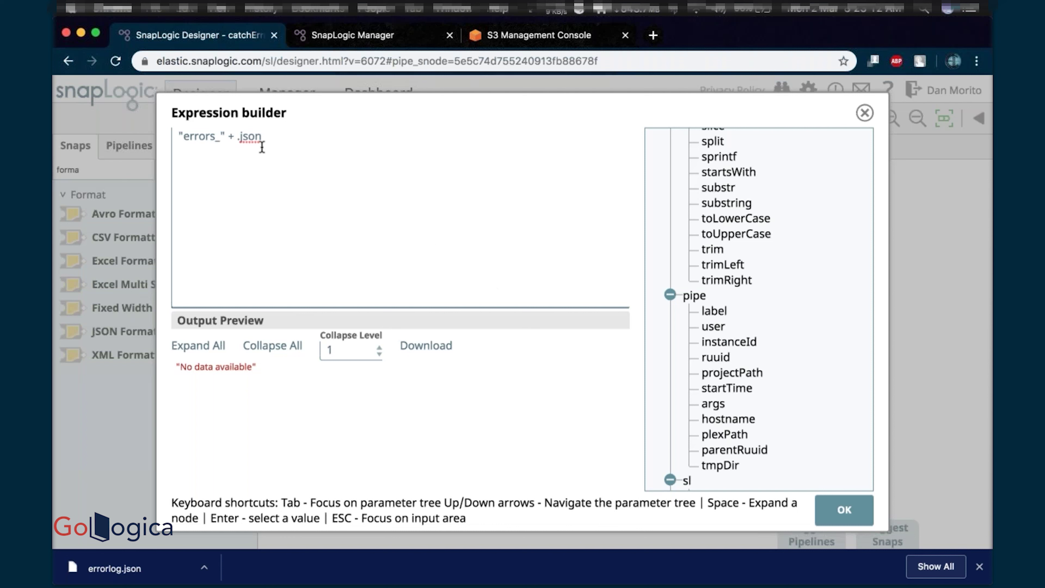
pyautogui.click(734, 449)
pyautogui.write('+')
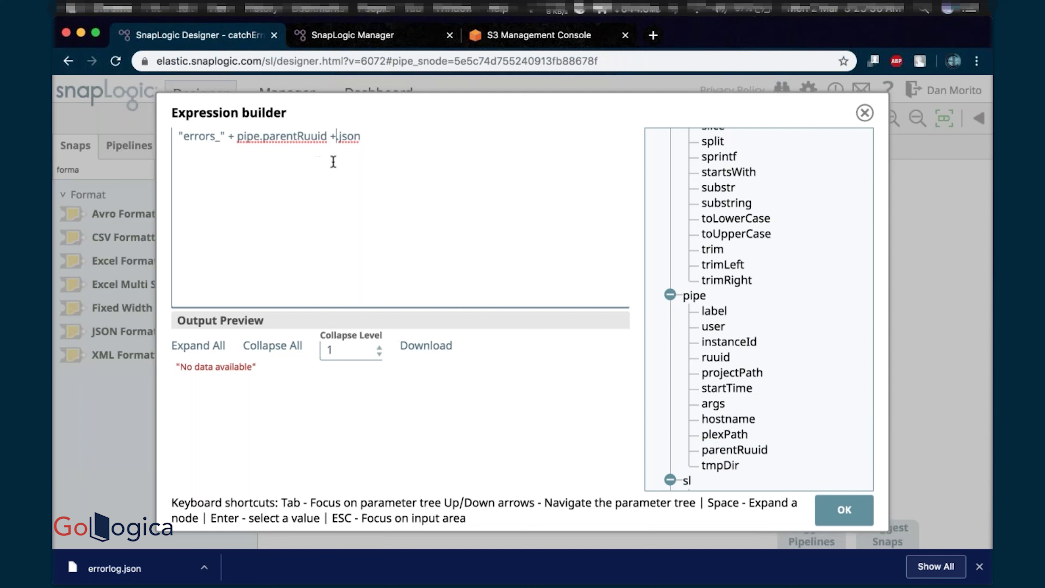
pyautogui.write('"_" + ')
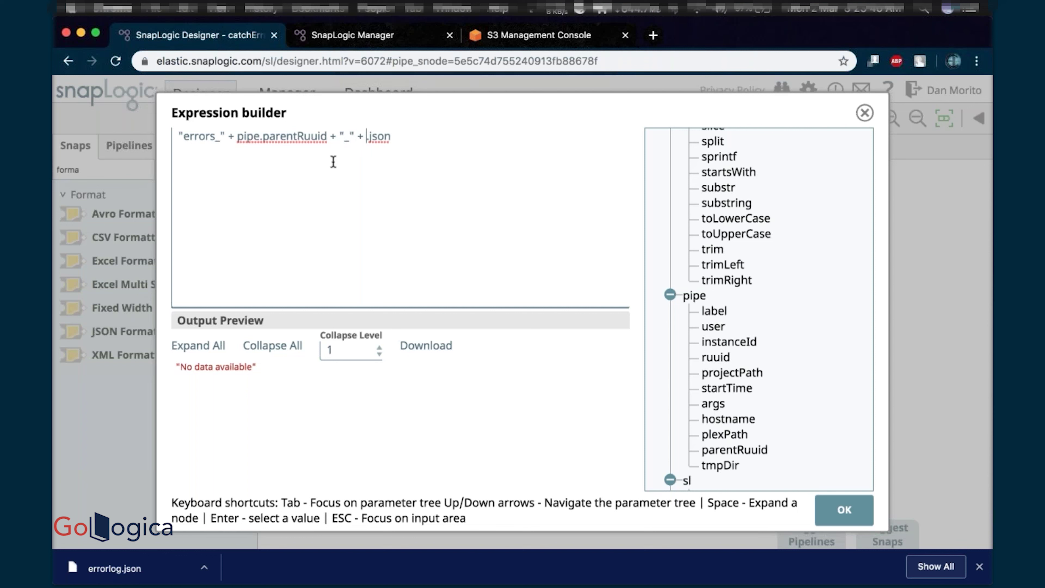
pyautogui.write('Date.now()')
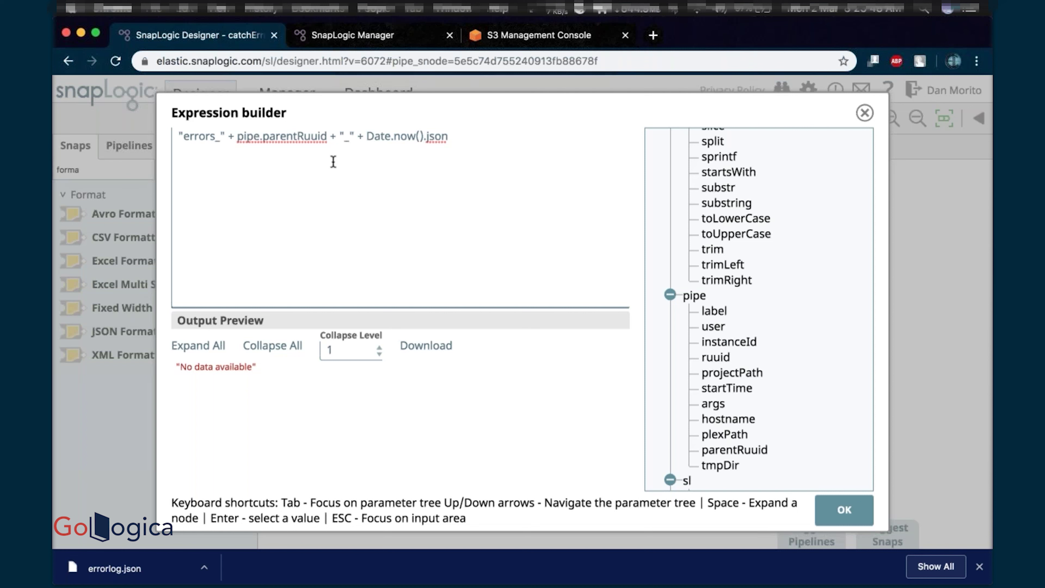
# - Finish the file name expression with + ".json", accept it, then save and close the File Writer settings
pyautogui.write('+ "')
pyautogui.press('Right')
pyautogui.press('Right')
pyautogui.press('Right')
pyautogui.press('Right')
pyautogui.press('Right')
pyautogui.write('"')
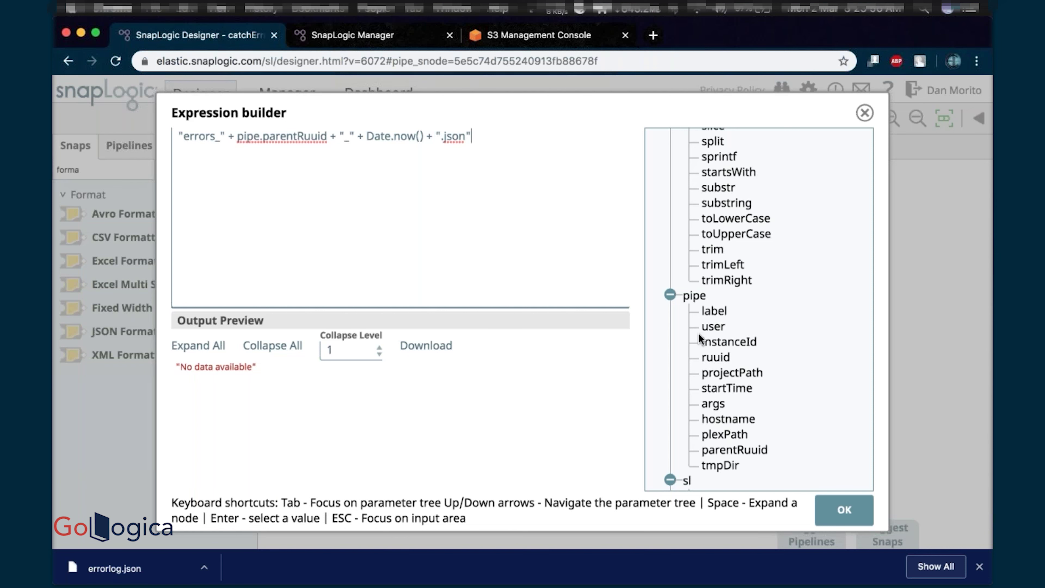
pyautogui.click(845, 510)
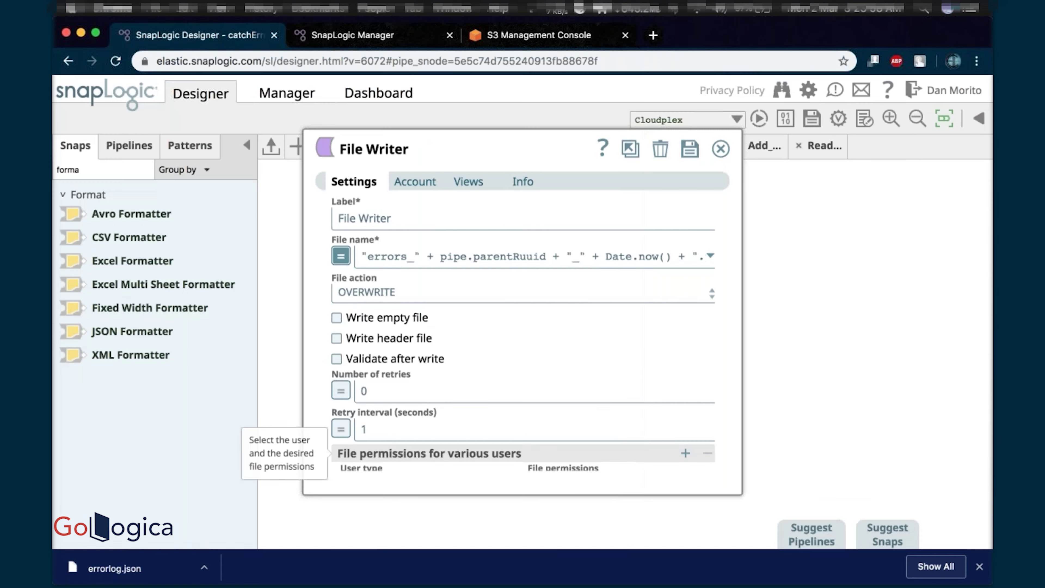
pyautogui.click(690, 147)
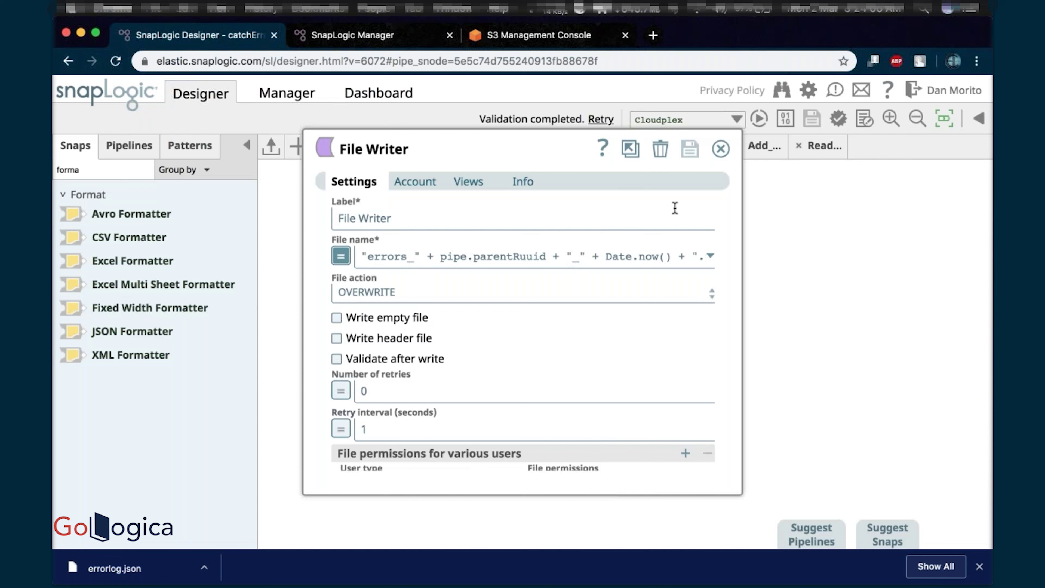
pyautogui.click(720, 157)
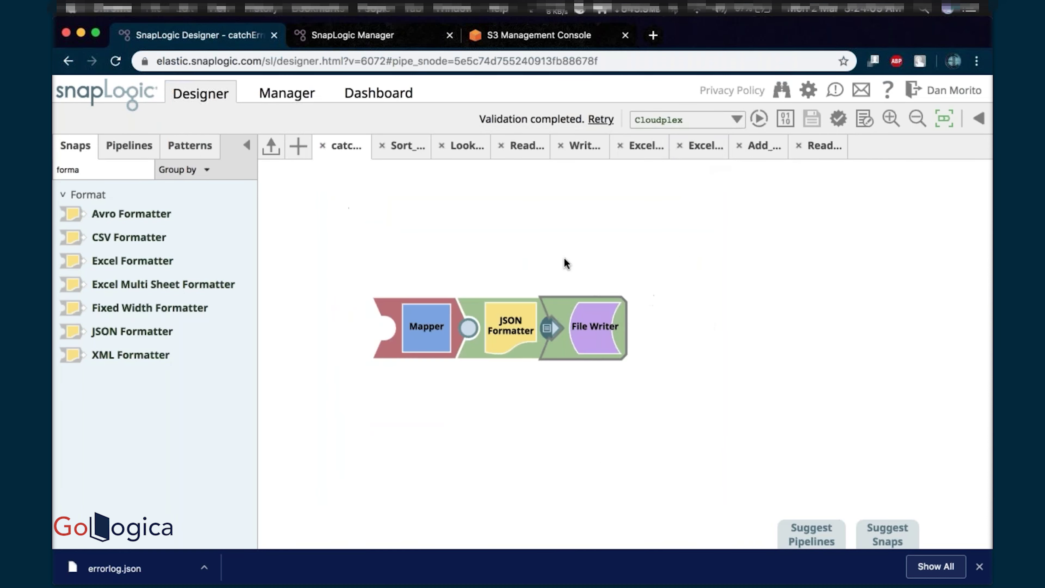
# - Enable Pass through and Null-safe access in the catchError Mapper's settings
pyautogui.click(426, 331)
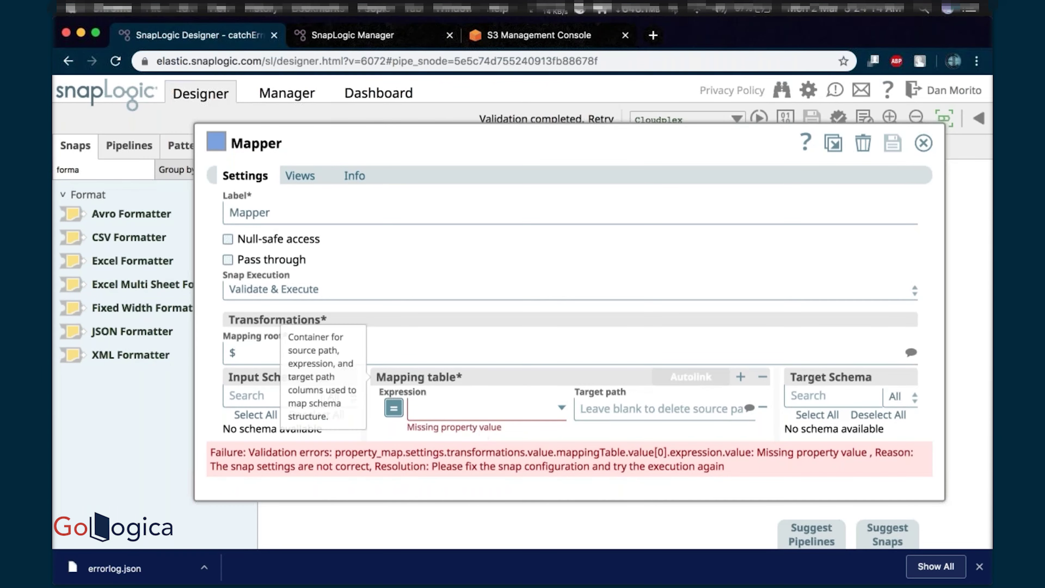
pyautogui.moveTo(274, 247)
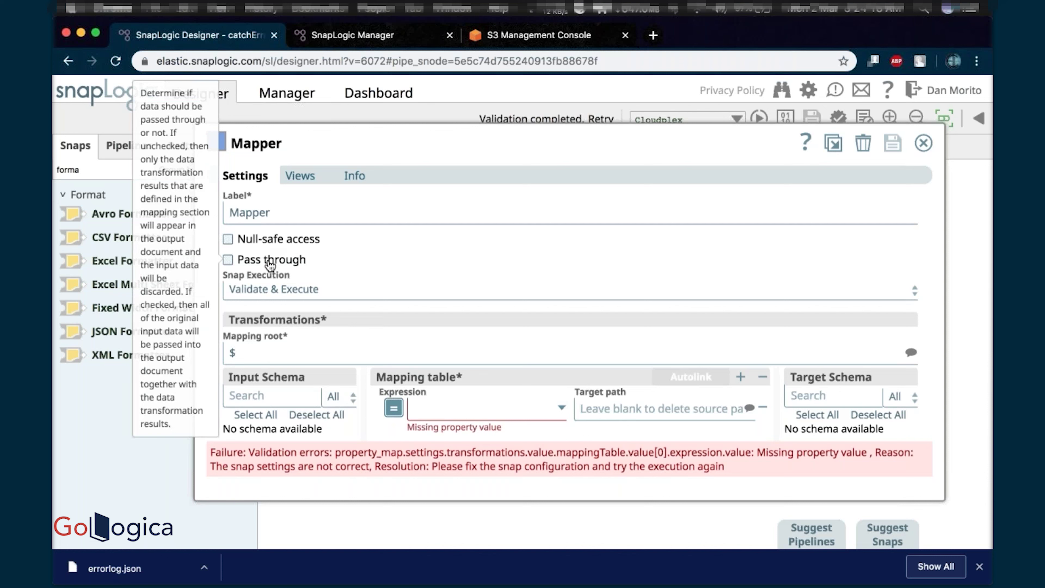
pyautogui.click(247, 263)
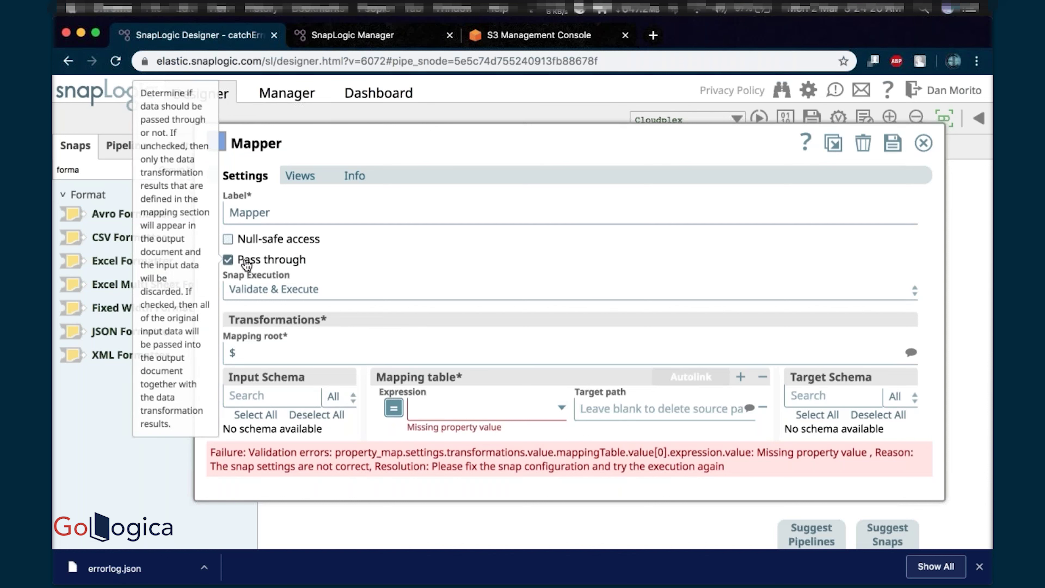
pyautogui.click(275, 239)
# - Map the expression Date.now() to the target path Run_Date in the Mapper, then save and close it
pyautogui.click(608, 413)
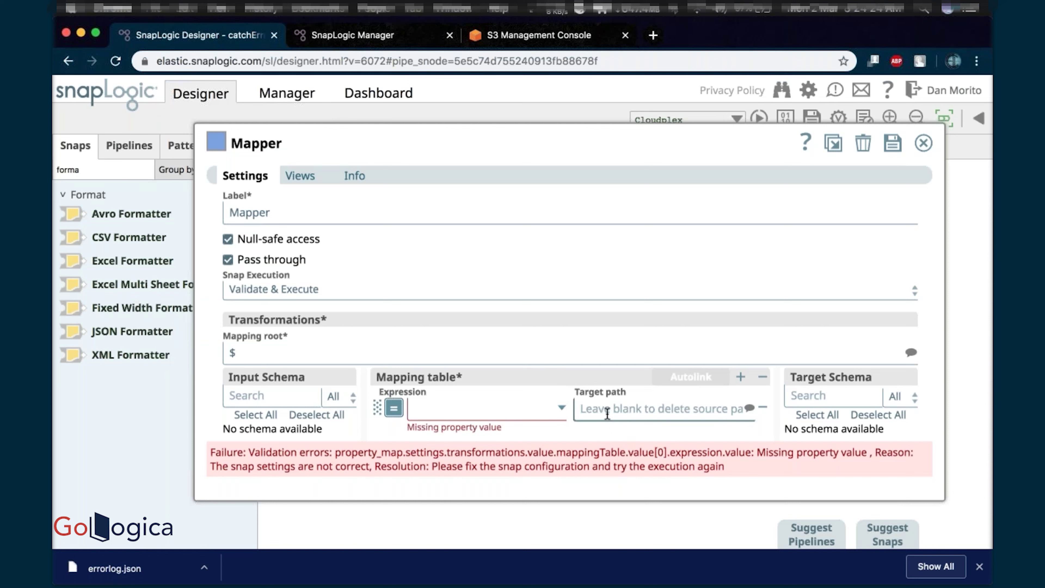
pyautogui.write('Run')
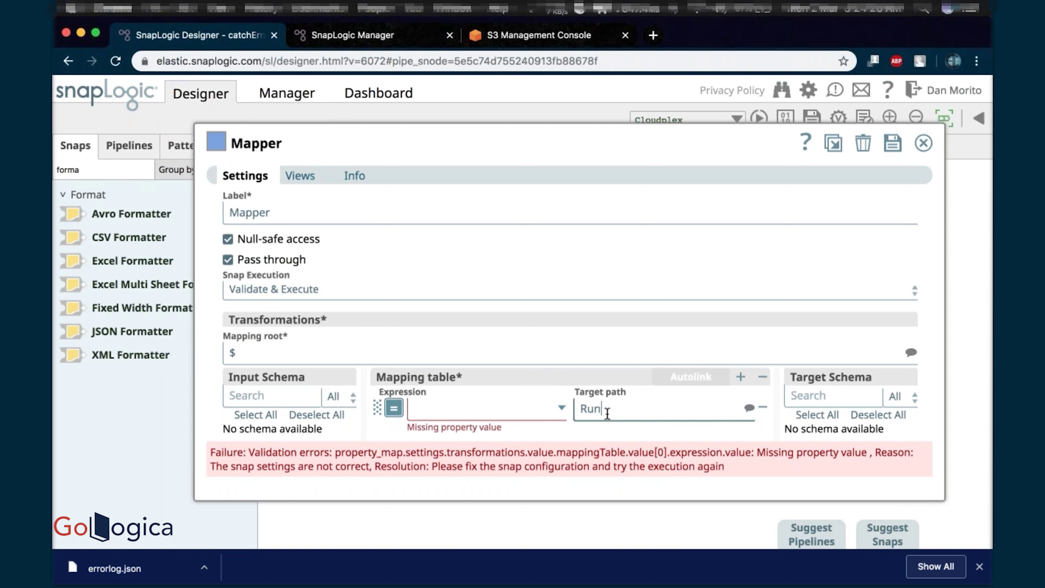
pyautogui.write('_pate')
pyautogui.click(460, 415)
pyautogui.write('Date.j')
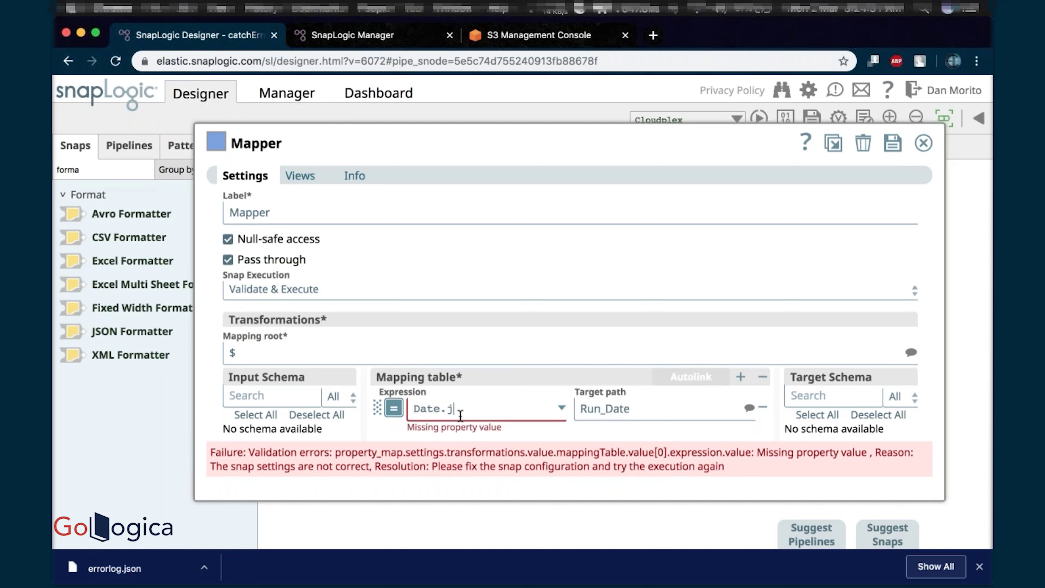
pyautogui.press('BackSpace')
pyautogui.write('now()')
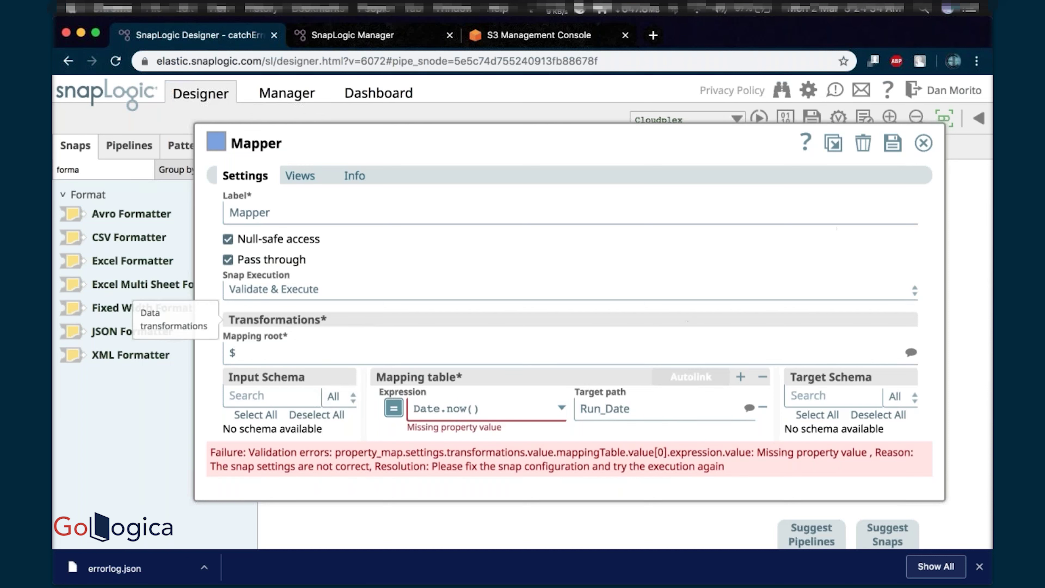
pyautogui.click(888, 149)
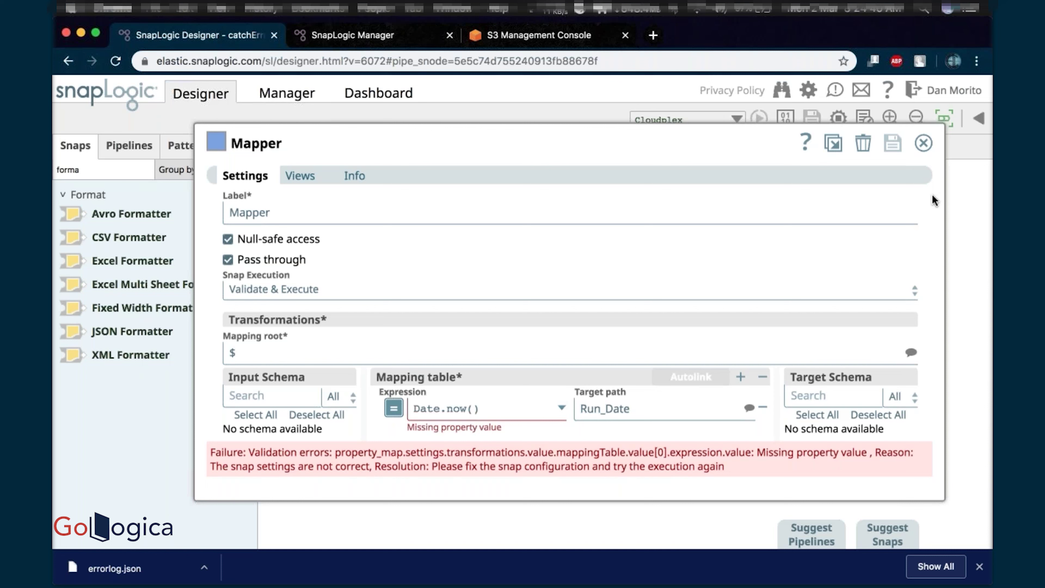
pyautogui.click(923, 143)
# - Examine the error, stack trace, snap details and original data in Sort_Aggregate's Mapper error0 preview, then close it
pyautogui.scroll(-10, 494, 321)
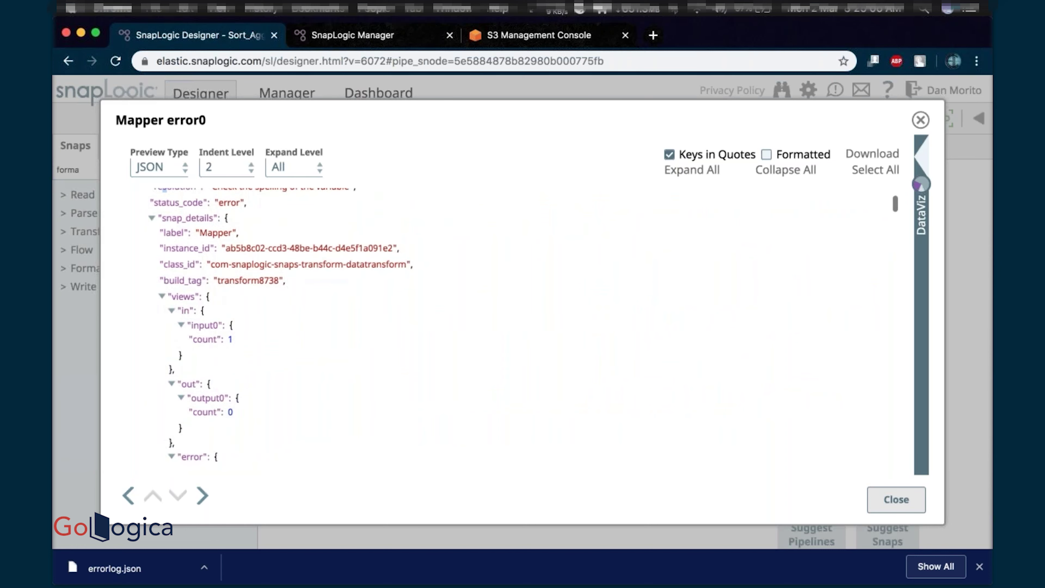
pyautogui.scroll(-10, 493, 325)
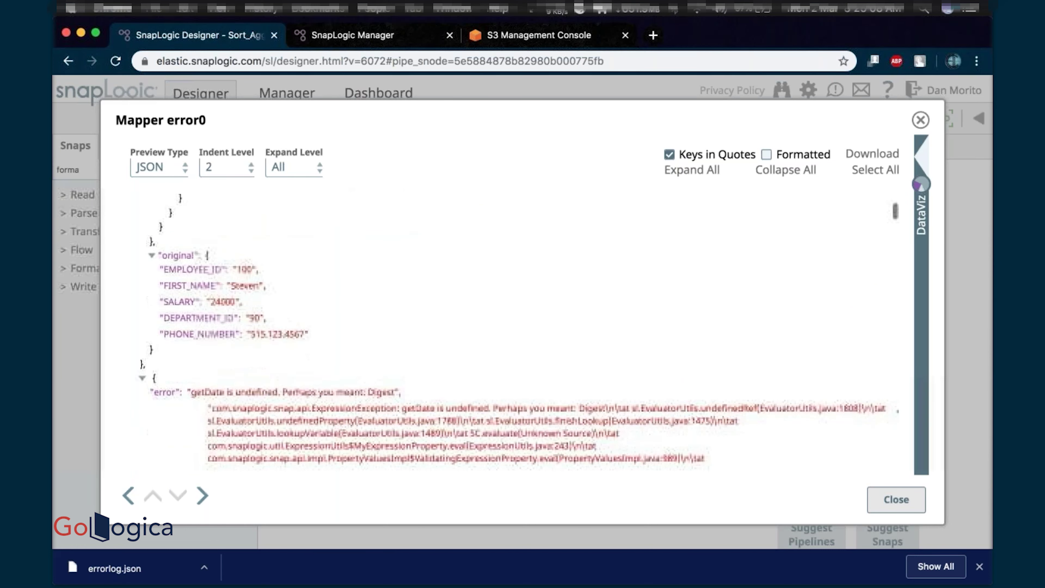
pyautogui.scroll(-3, 177, 309)
pyautogui.scroll(15, 177, 308)
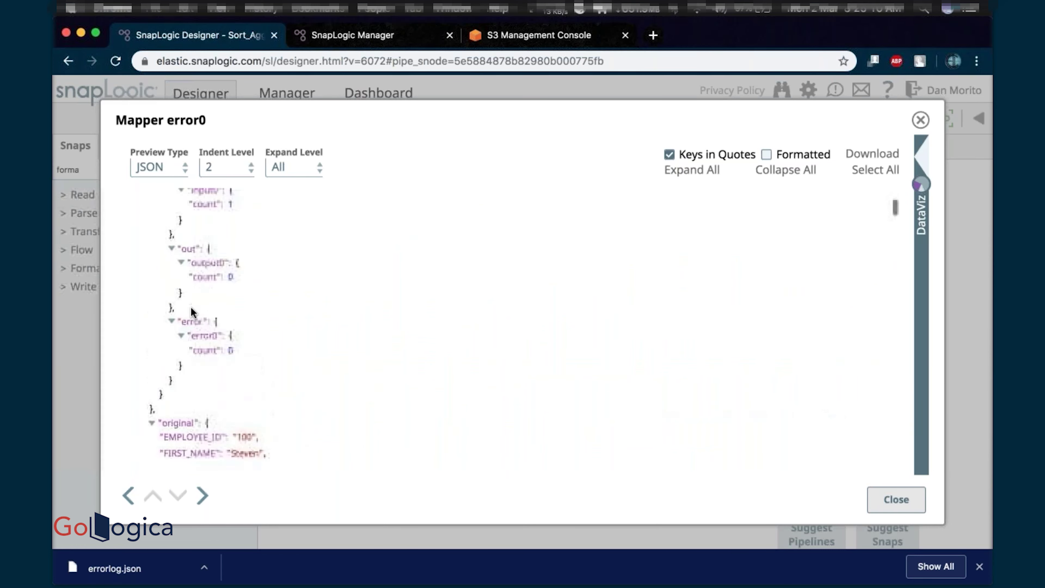
pyautogui.scroll(10, 191, 311)
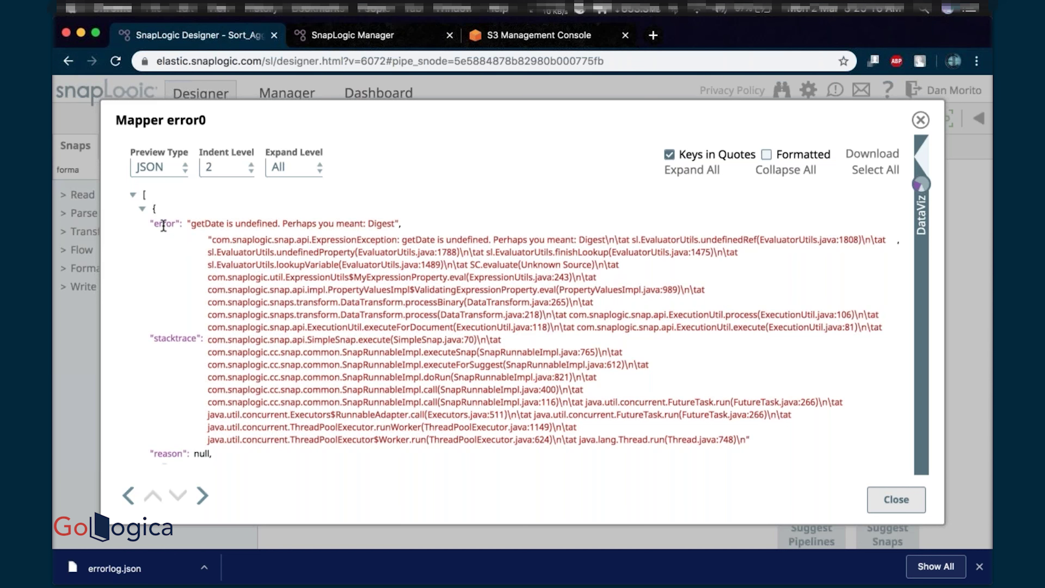
pyautogui.scroll(-5, 201, 362)
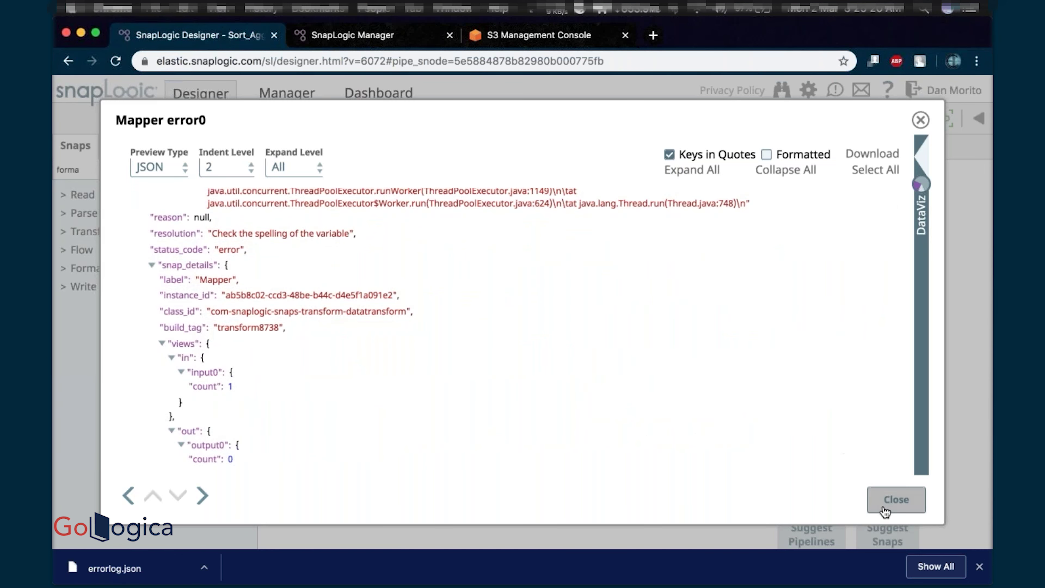
pyautogui.click(896, 500)
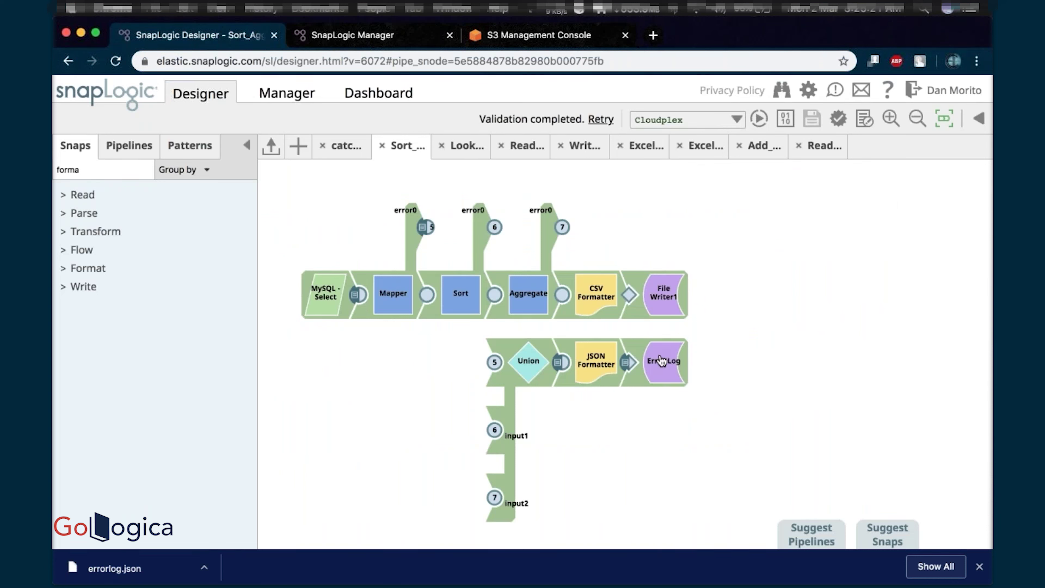
# - Return to the catchError pipeline and review its Mapper's Pass through setting and Run_Date mapping
pyautogui.click(345, 153)
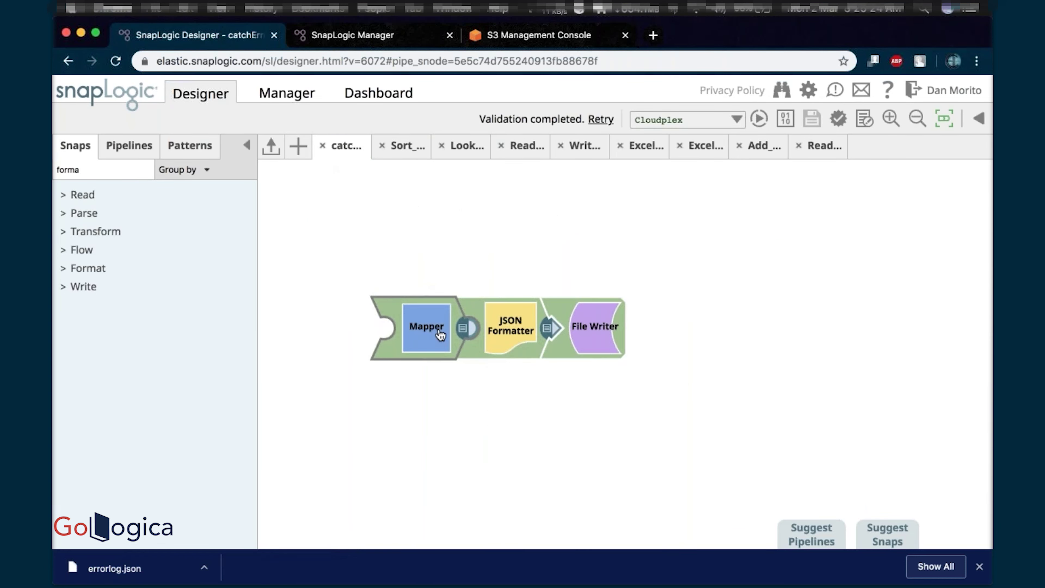
pyautogui.click(438, 333)
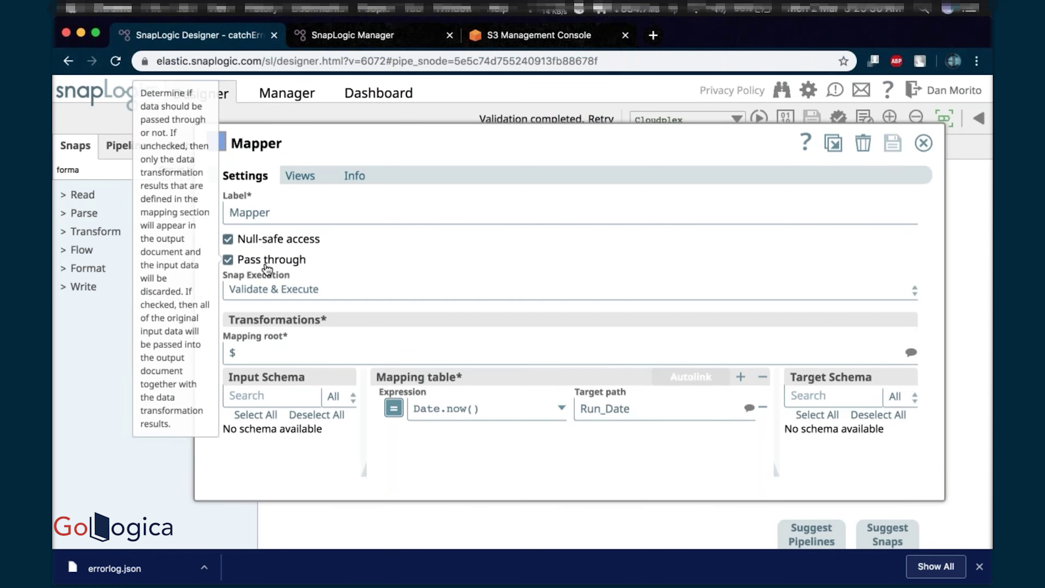
pyautogui.moveTo(646, 412); pyautogui.dragTo(562, 413)
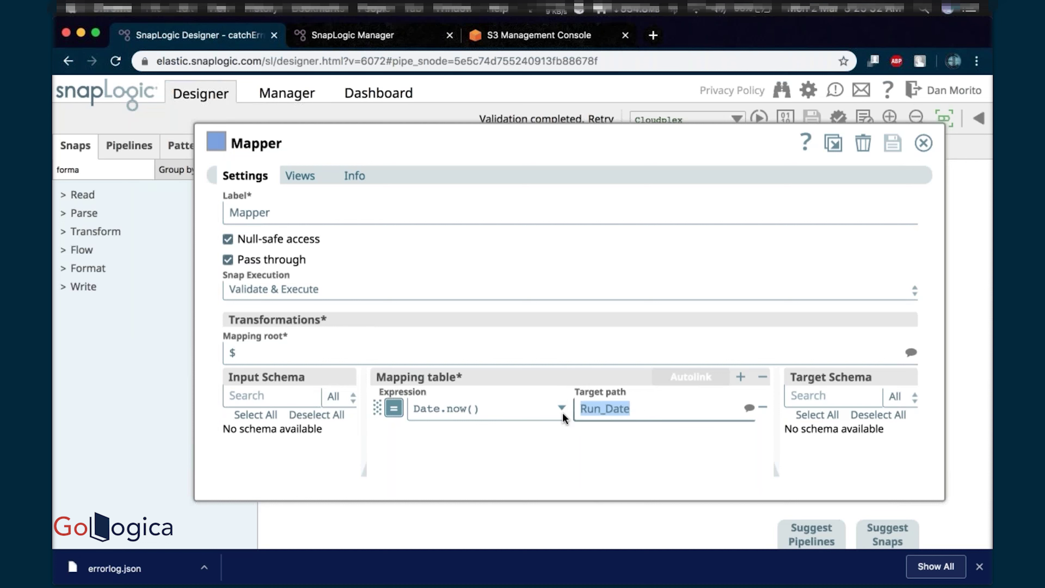
pyautogui.click(640, 427)
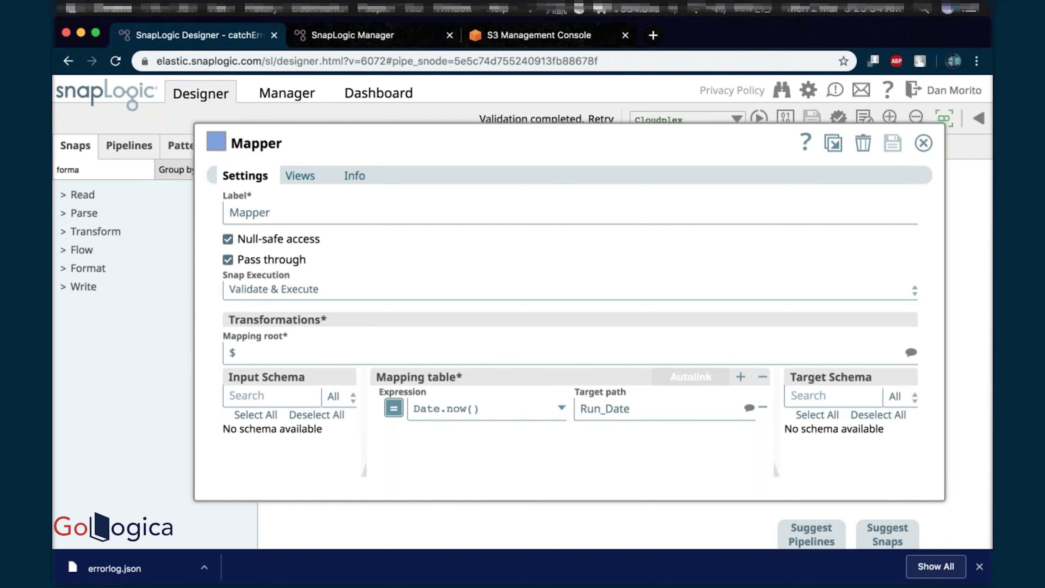
# - In the Mapper of the pipeline that joins two MySQL selects, add an empty mapping row and disable Null-safe access
pyautogui.click(924, 143)
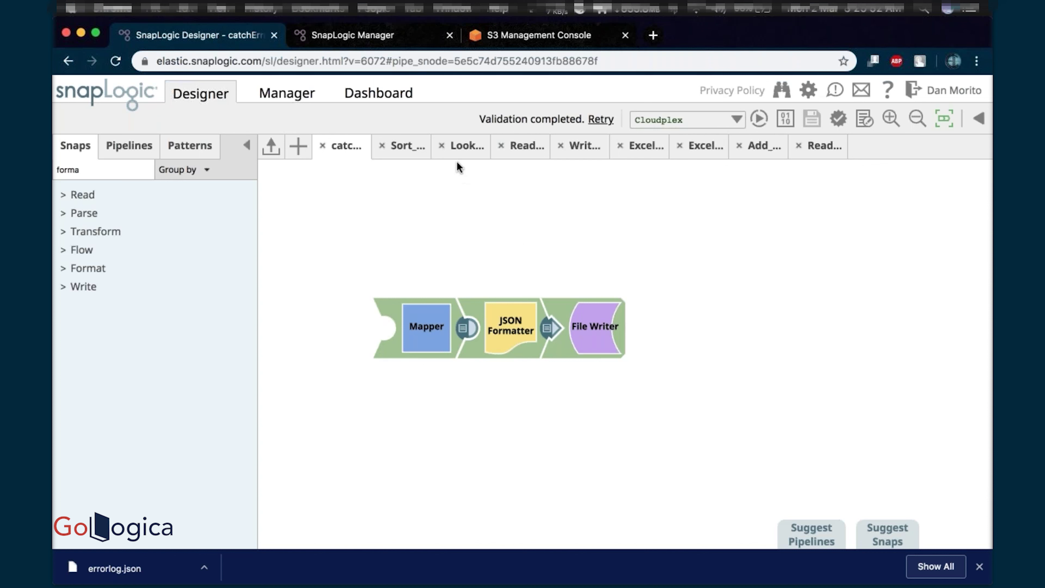
pyautogui.click(461, 148)
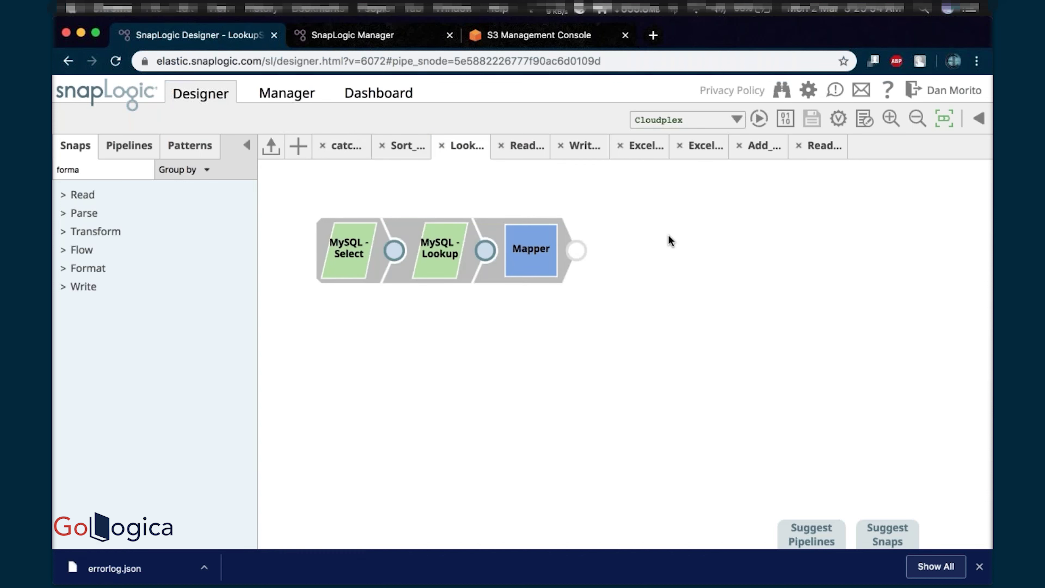
pyautogui.click(522, 154)
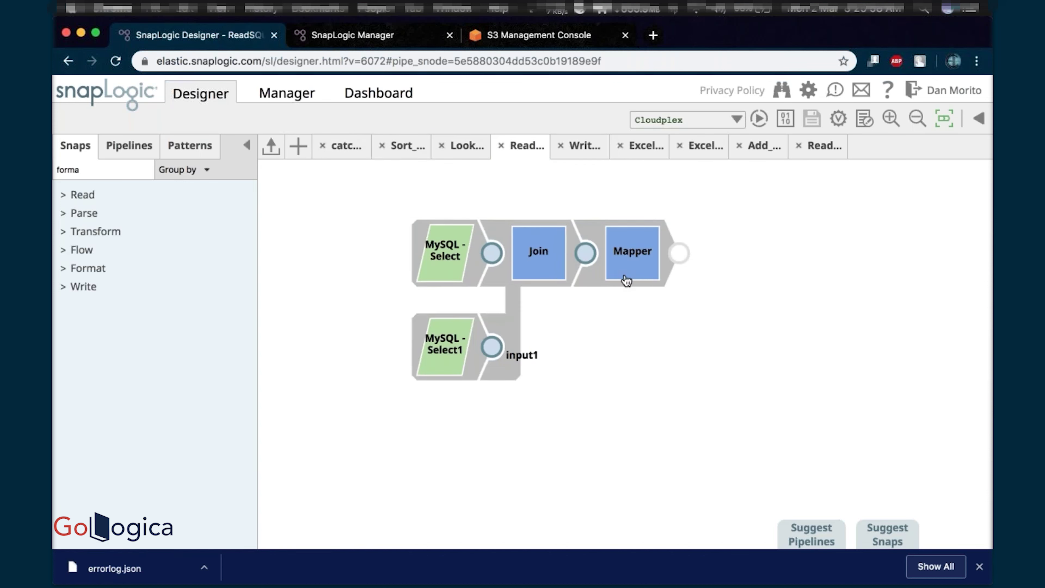
pyautogui.click(638, 273)
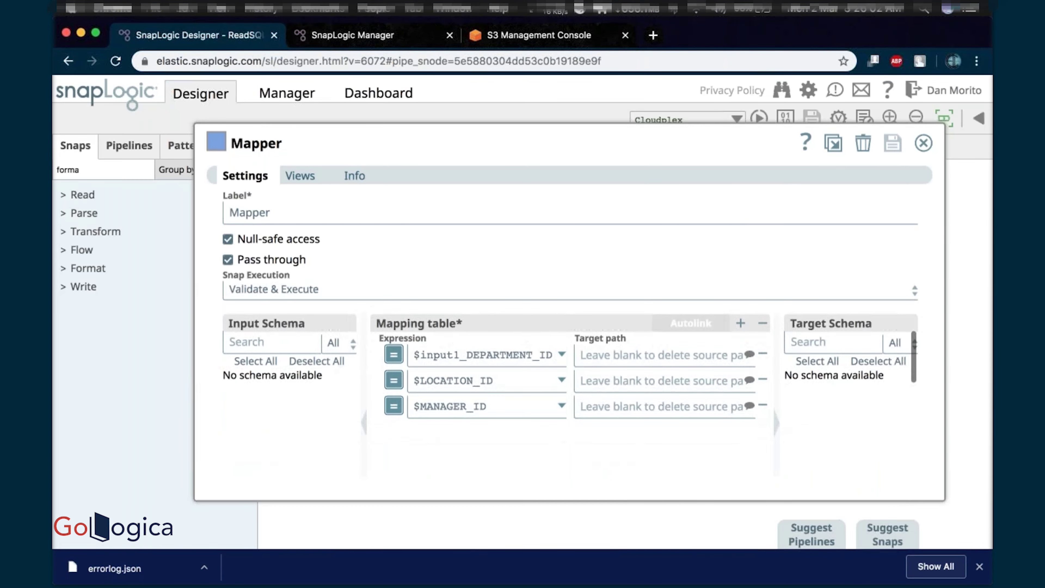
pyautogui.click(741, 323)
pyautogui.click(450, 433)
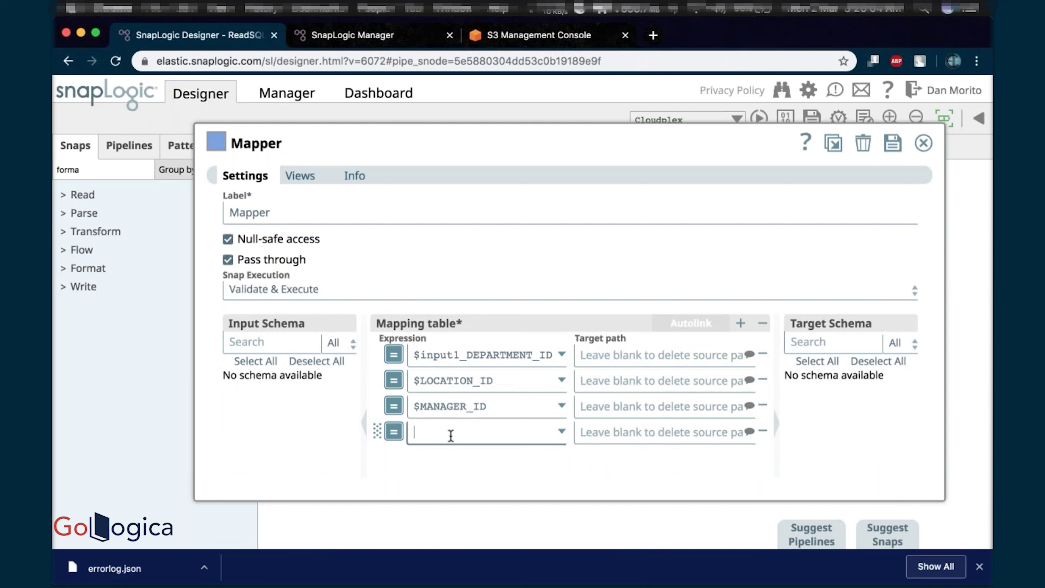
pyautogui.click(244, 239)
# - Set the new mapping row's target path to PHNUM and save the Mapper
pyautogui.click(457, 437)
pyautogui.click(617, 434)
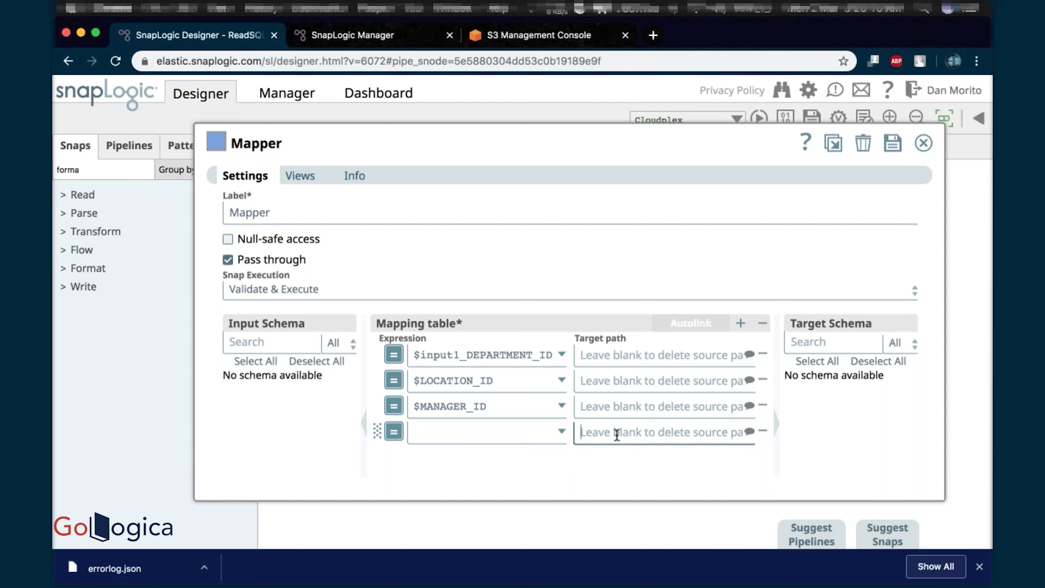
pyautogui.write('PH')
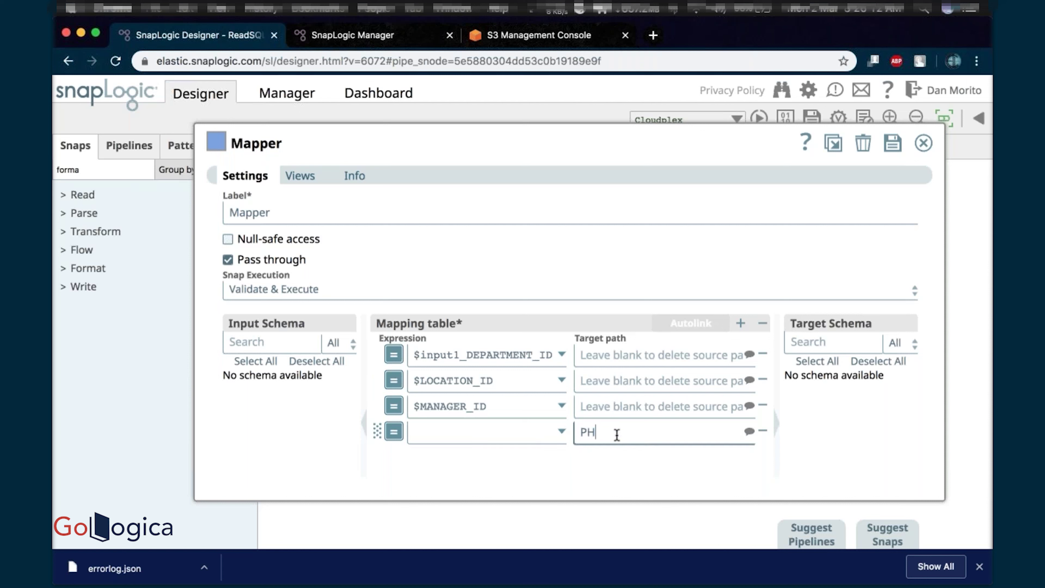
pyautogui.write('NUM')
pyautogui.click(469, 435)
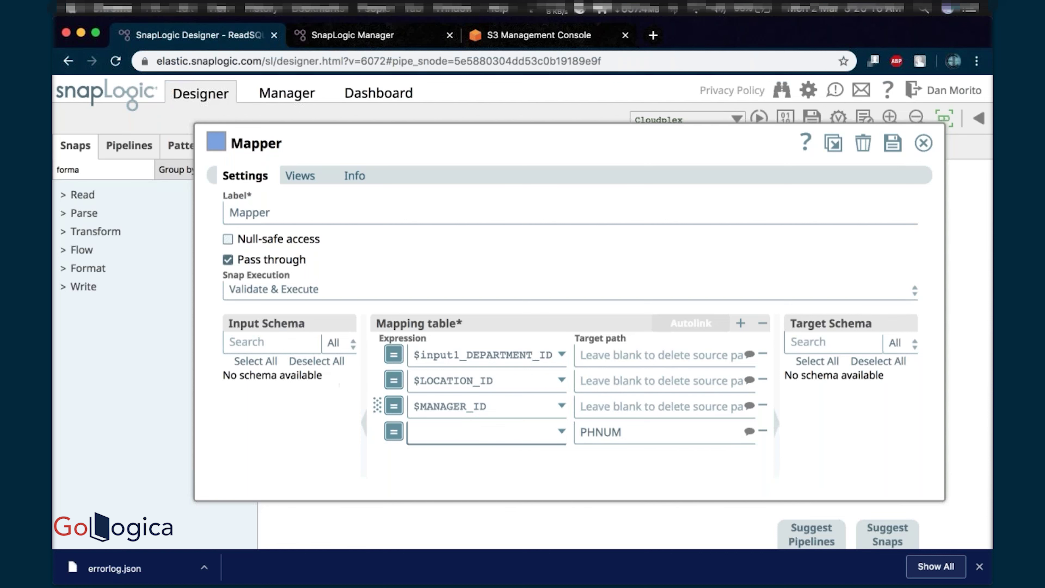
pyautogui.click(894, 145)
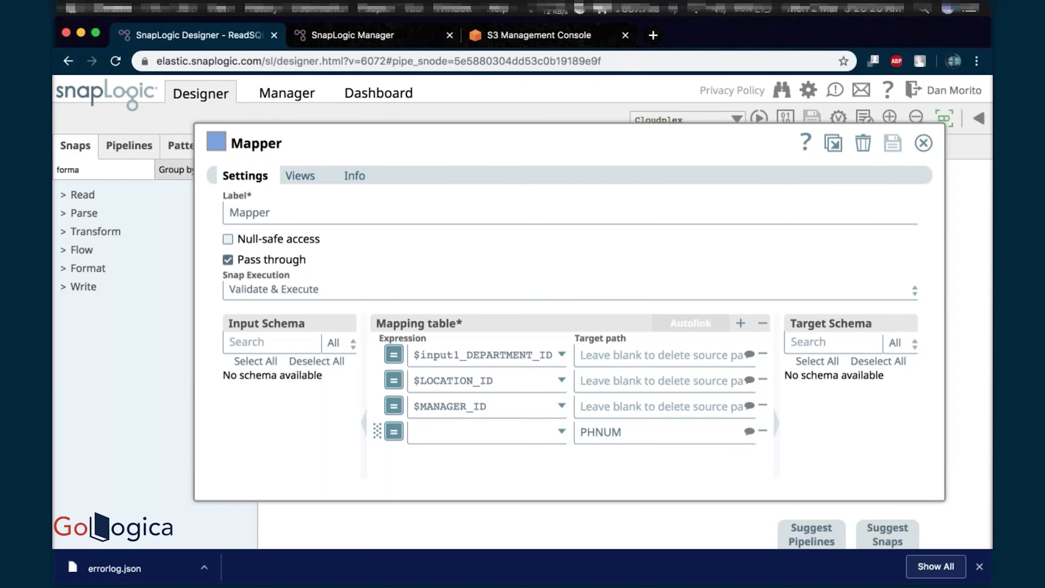
# - Set the PHNUM row's expression to parseInt($FIRST_NAME), then save and close the Mapper
pyautogui.click(461, 436)
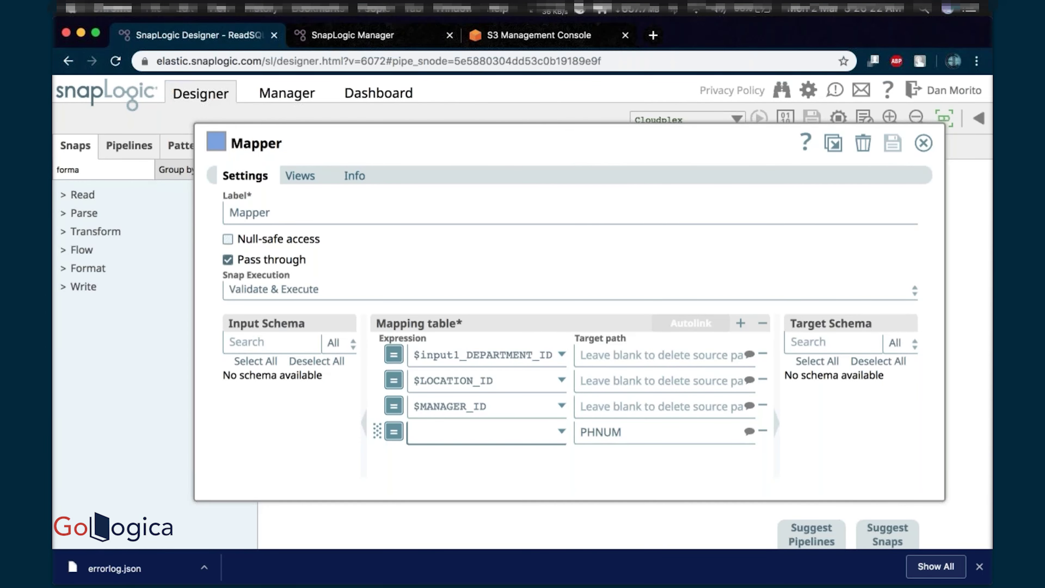
pyautogui.write('parseInt')
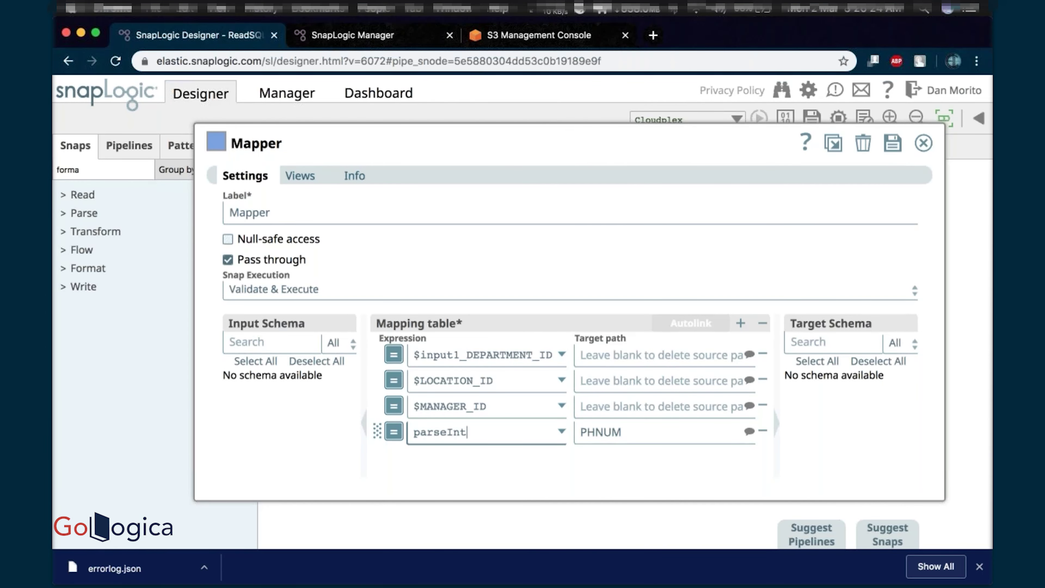
pyautogui.write('($PHONE_')
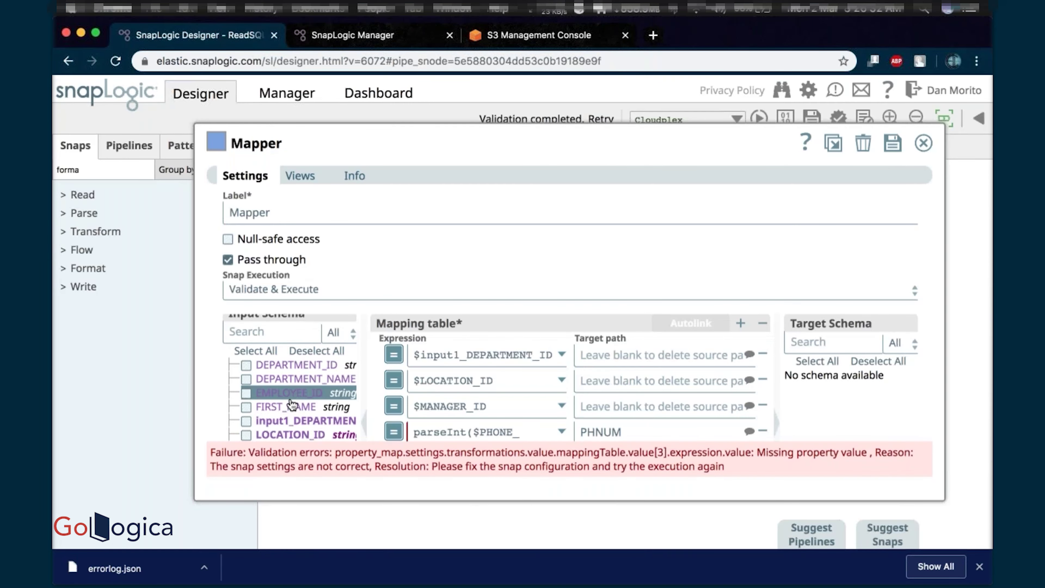
pyautogui.scroll(1, 292, 404)
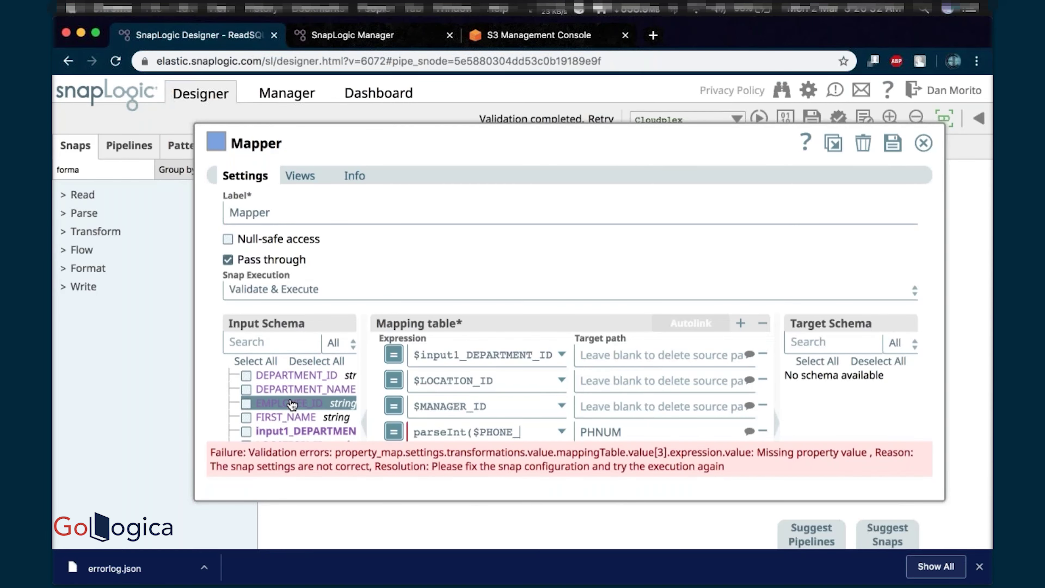
pyautogui.scroll(-1, 292, 404)
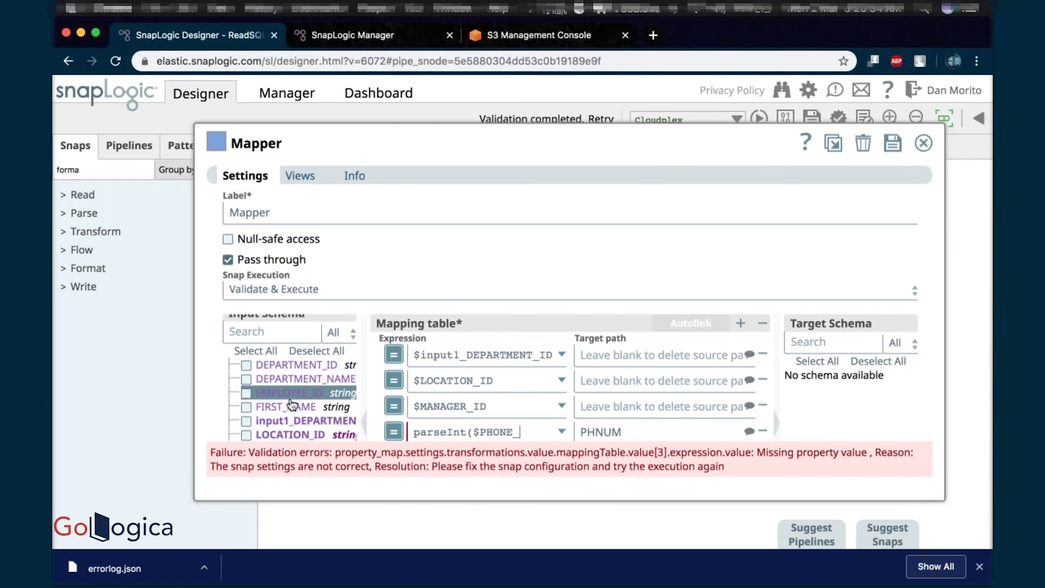
pyautogui.press('BackSpace')
pyautogui.press('BackSpace')
pyautogui.press('BackSpace')
pyautogui.press('BackSpace')
pyautogui.press('BackSpace')
pyautogui.press('BackSpace')
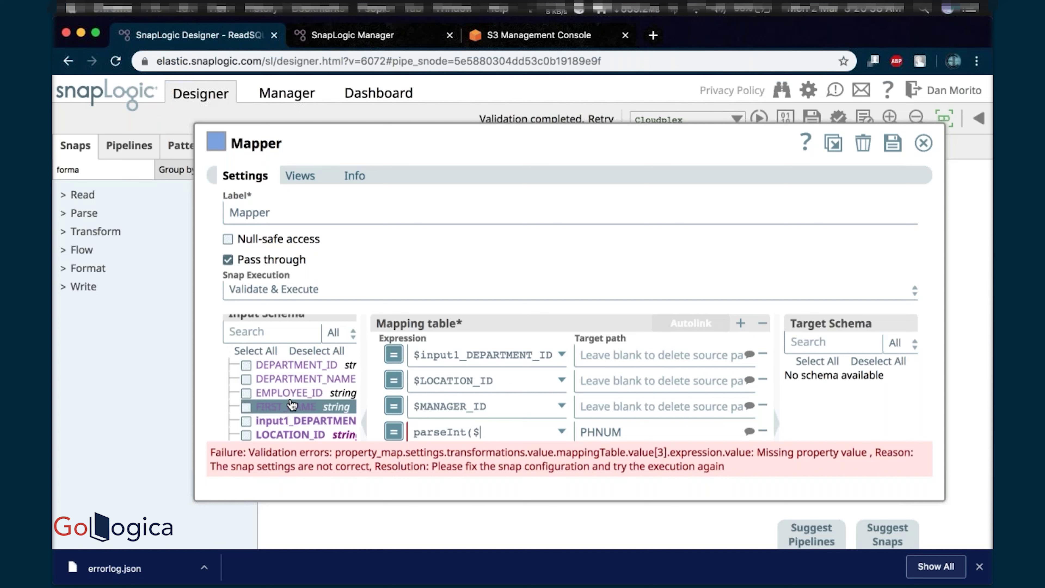
pyautogui.write('I')
pyautogui.press('BackSpace')
pyautogui.write('FIRST_NAME)')
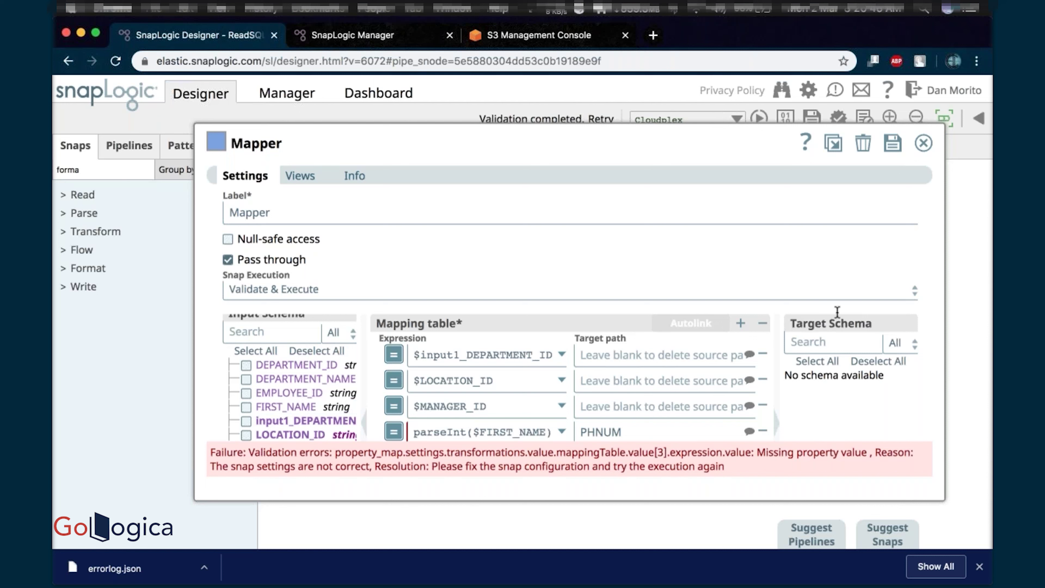
pyautogui.click(893, 143)
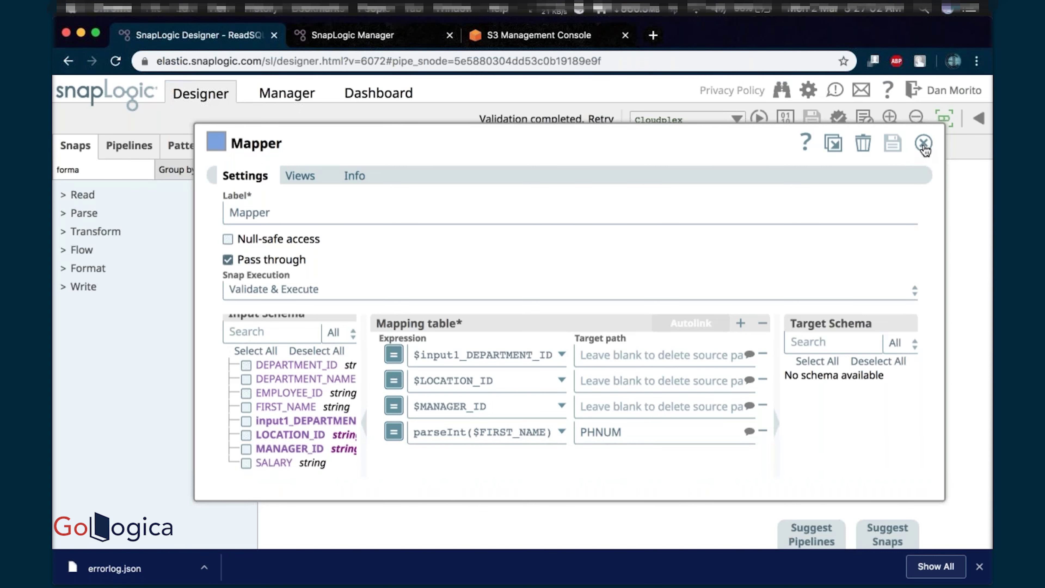
pyautogui.click(924, 144)
# - Return to Sort_Aggregate and set its Error Pipeline to catchError in the pipeline properties, saving and accepting the changed default error behavior
pyautogui.click(335, 149)
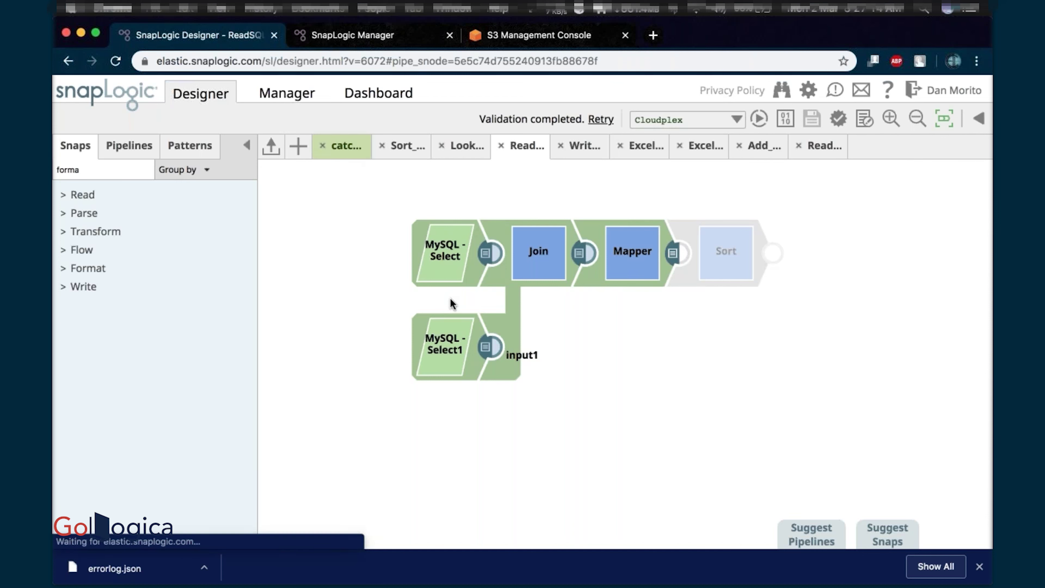
pyautogui.click(397, 157)
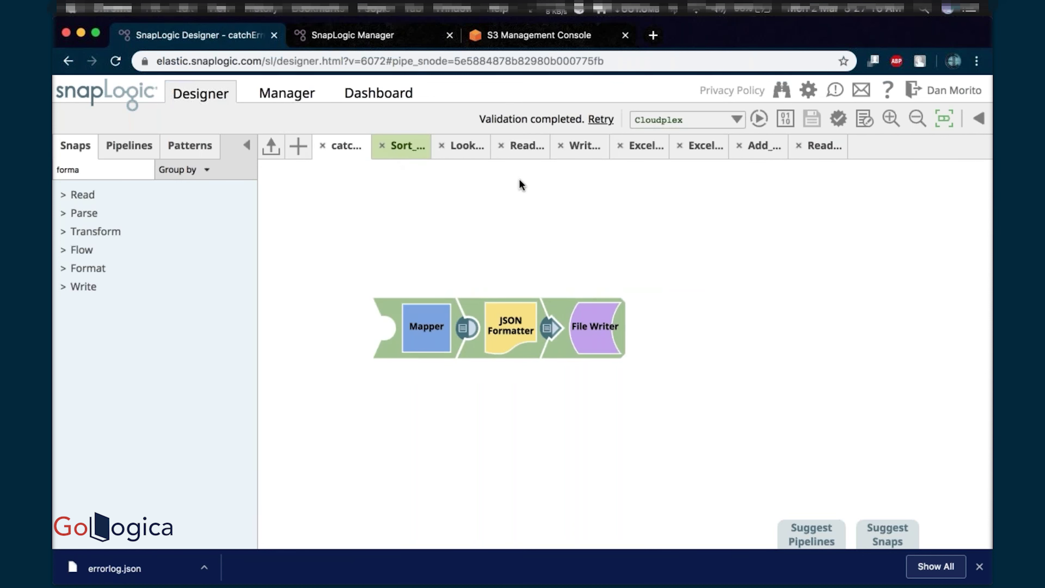
pyautogui.click(382, 302)
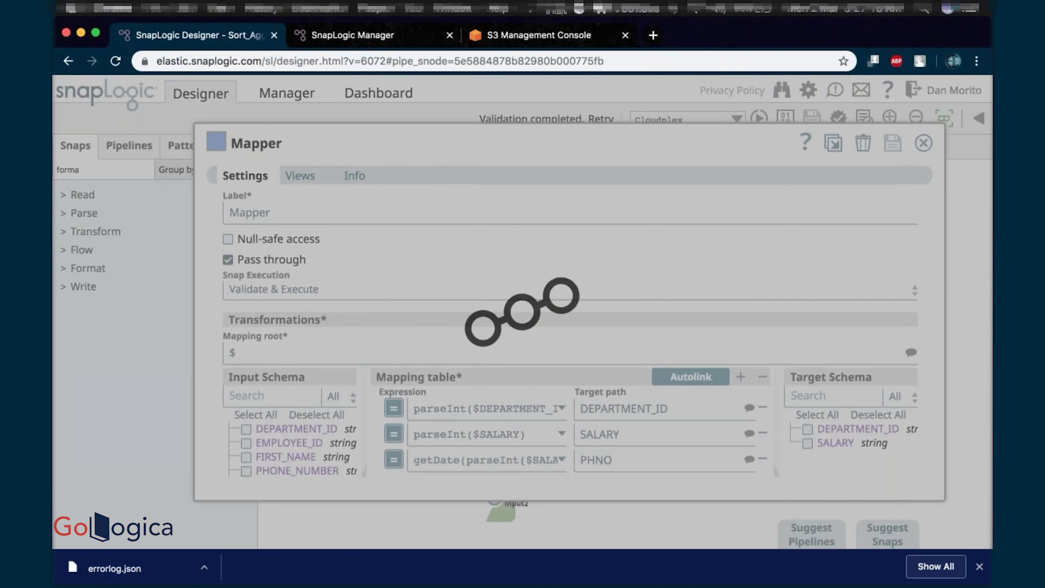
pyautogui.click(924, 144)
pyautogui.click(811, 191)
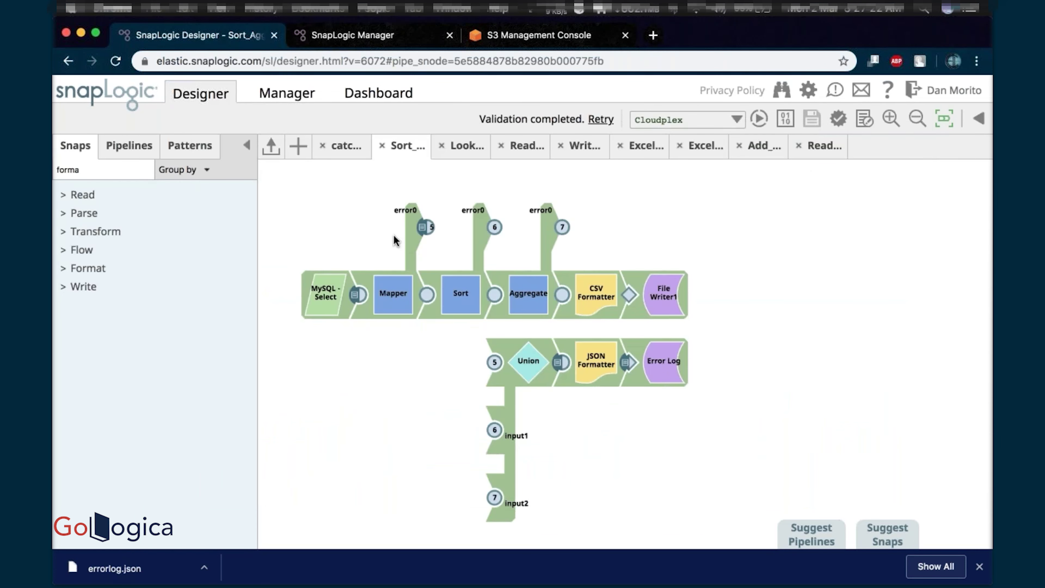
pyautogui.doubleClick(384, 259)
pyautogui.moveTo(565, 273)
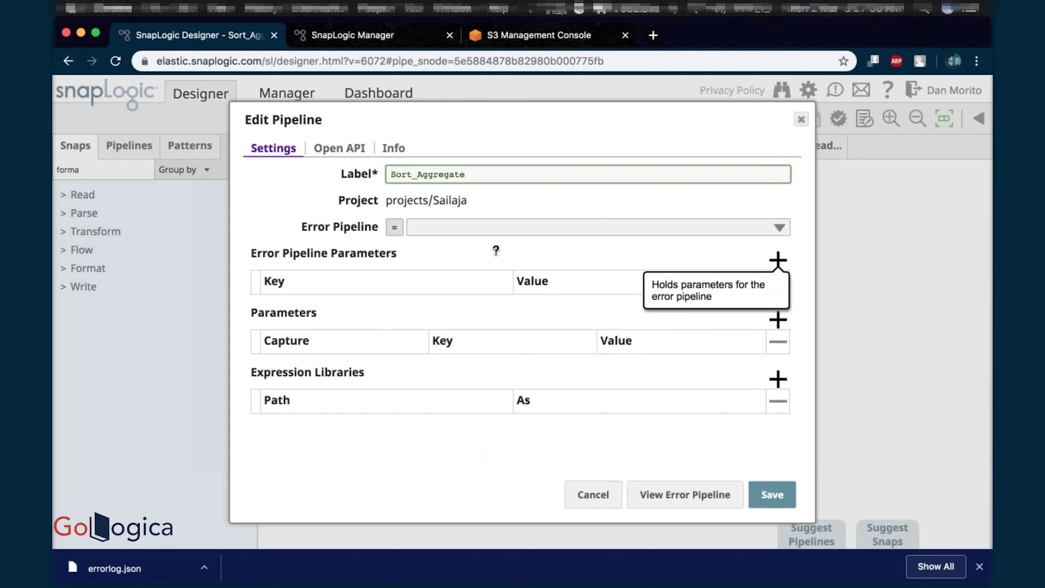
pyautogui.click(779, 228)
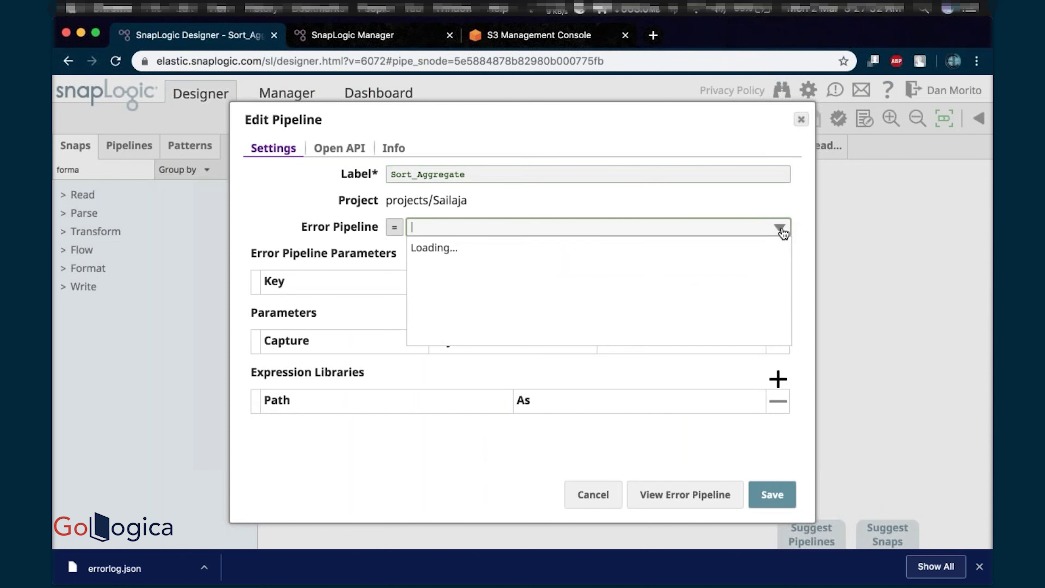
pyautogui.click(505, 272)
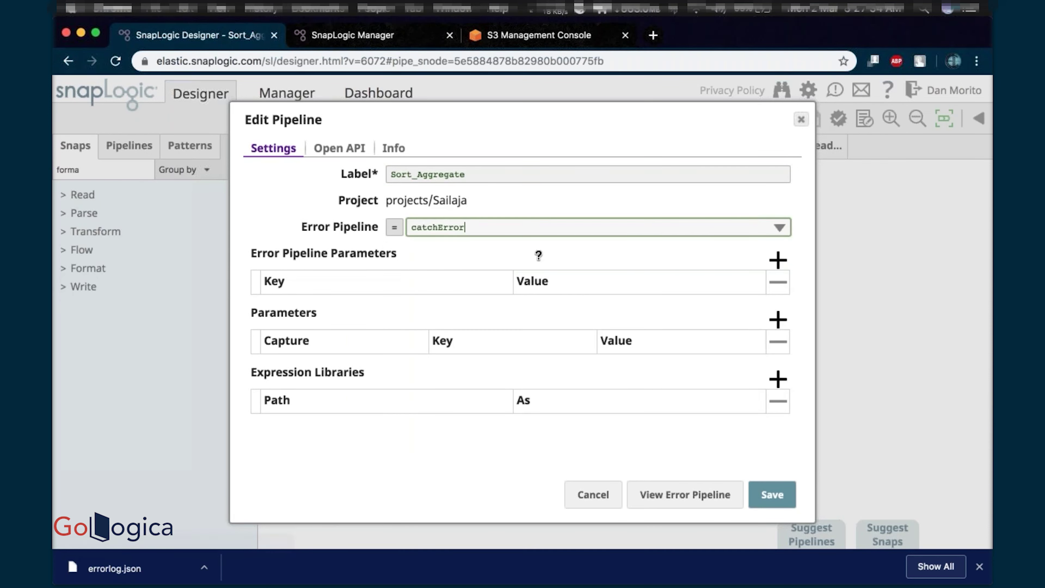
pyautogui.click(771, 496)
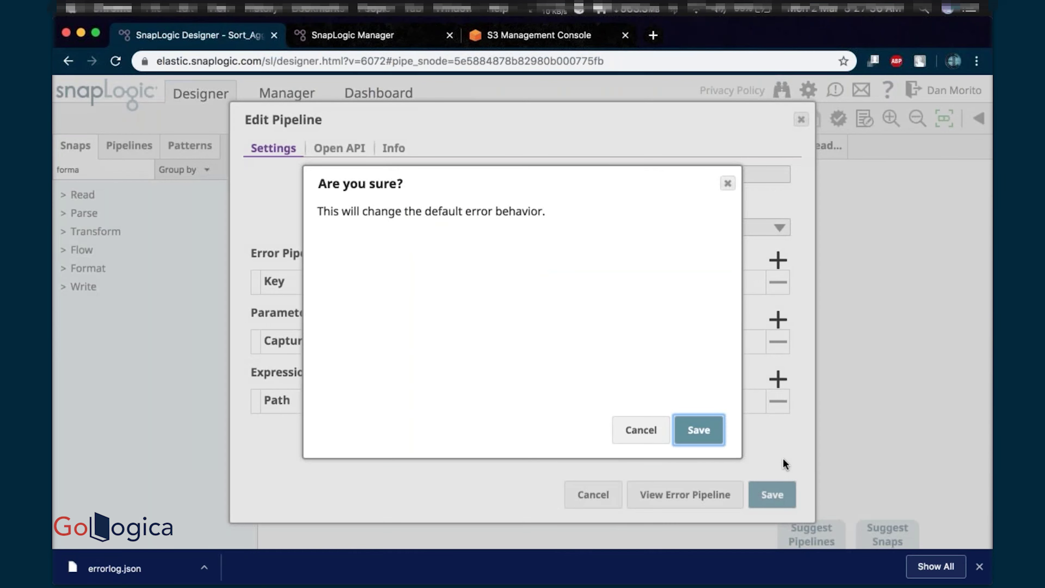
pyautogui.click(710, 436)
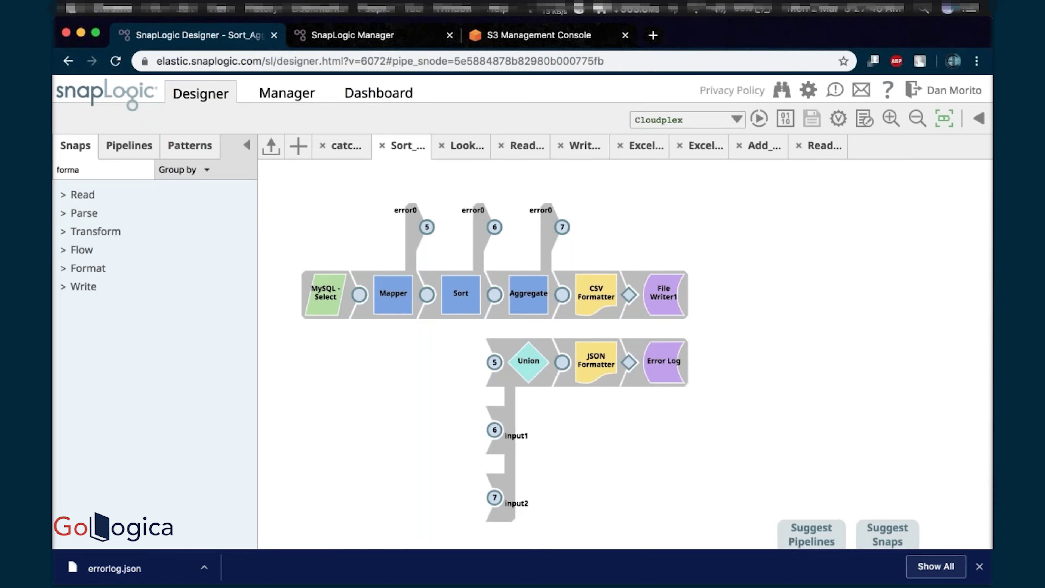
# - Set Sort_Aggregate's Mapper to Route to Error Pipeline when errors occur, then save and close it
pyautogui.click(393, 293)
pyautogui.click(298, 175)
pyautogui.click(535, 276)
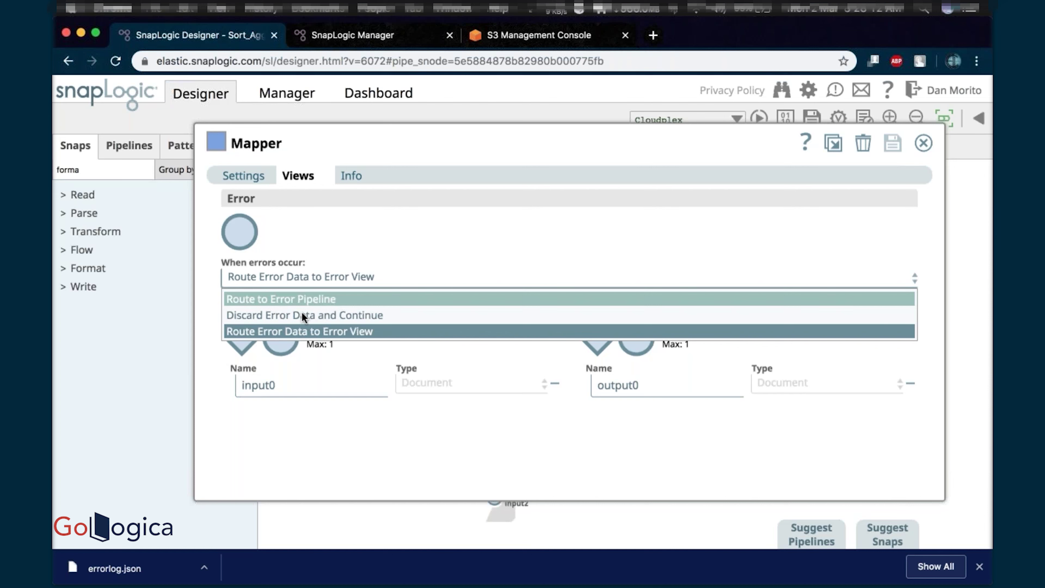
pyautogui.click(303, 301)
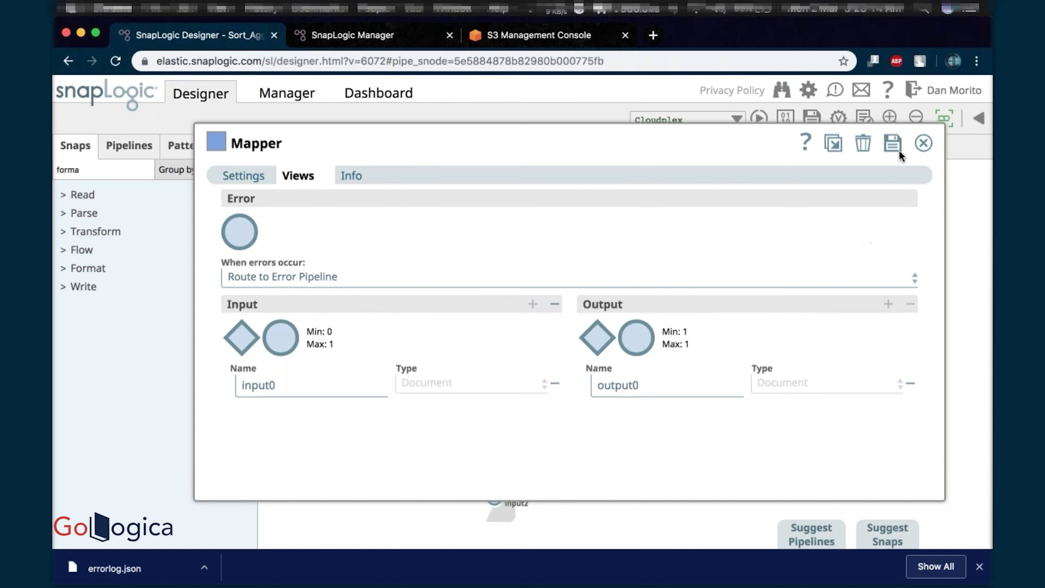
pyautogui.click(893, 144)
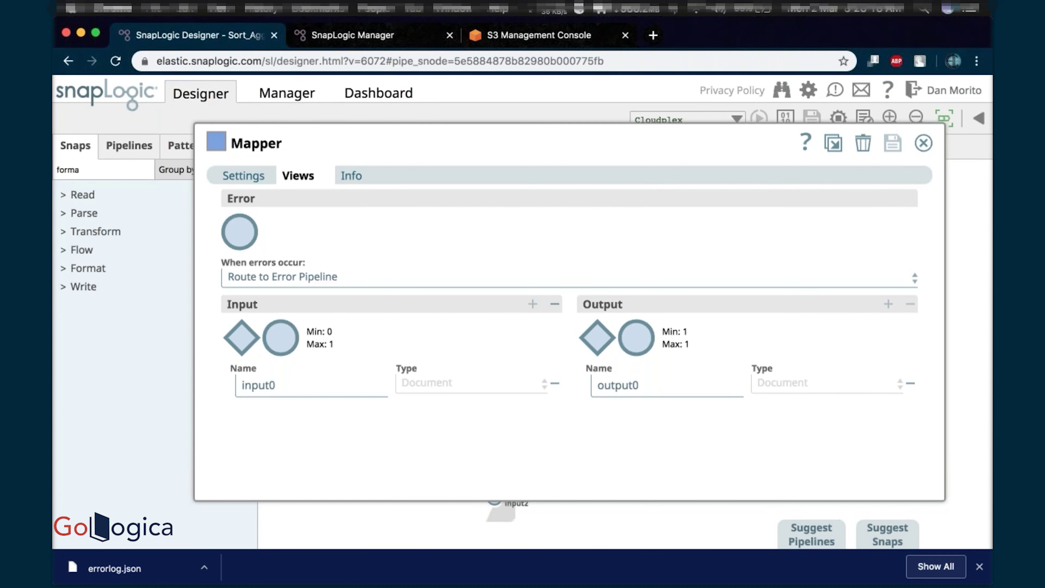
pyautogui.click(924, 144)
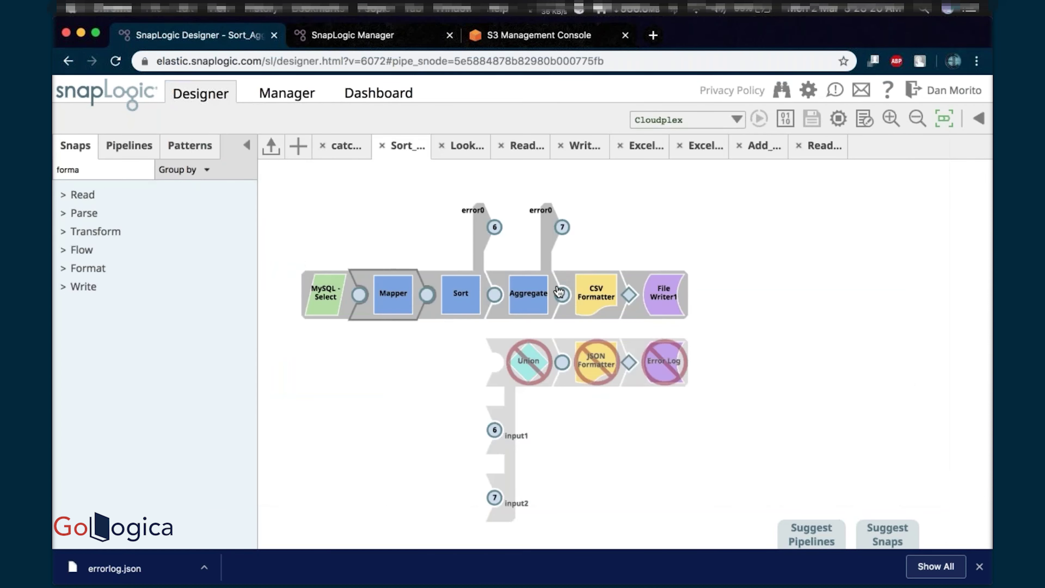
# - Set the Sort snap to Route to Error Pipeline when errors occur, then save and close it
pyautogui.click(451, 290)
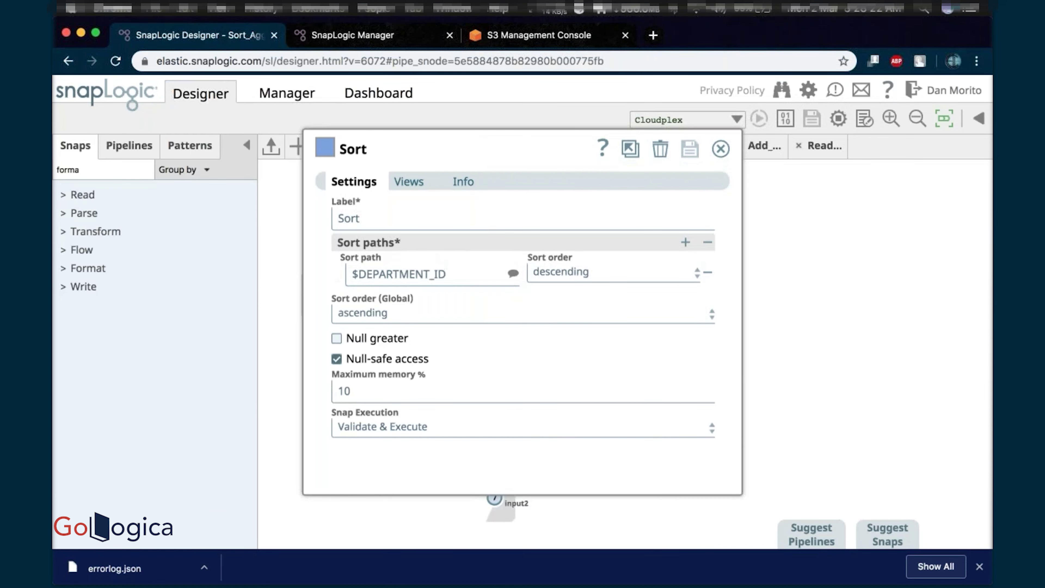
pyautogui.click(403, 181)
pyautogui.click(413, 283)
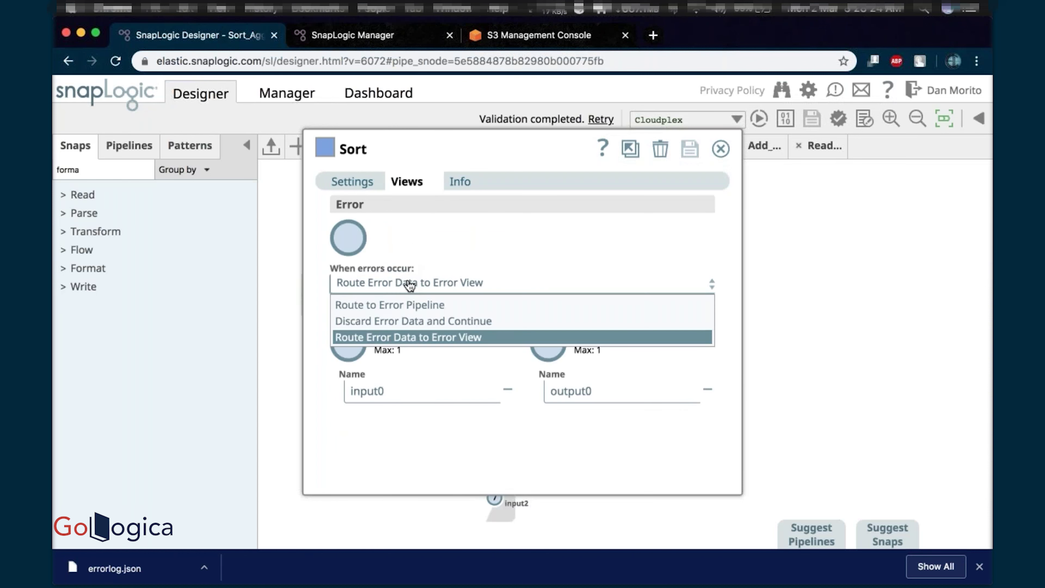
pyautogui.click(391, 303)
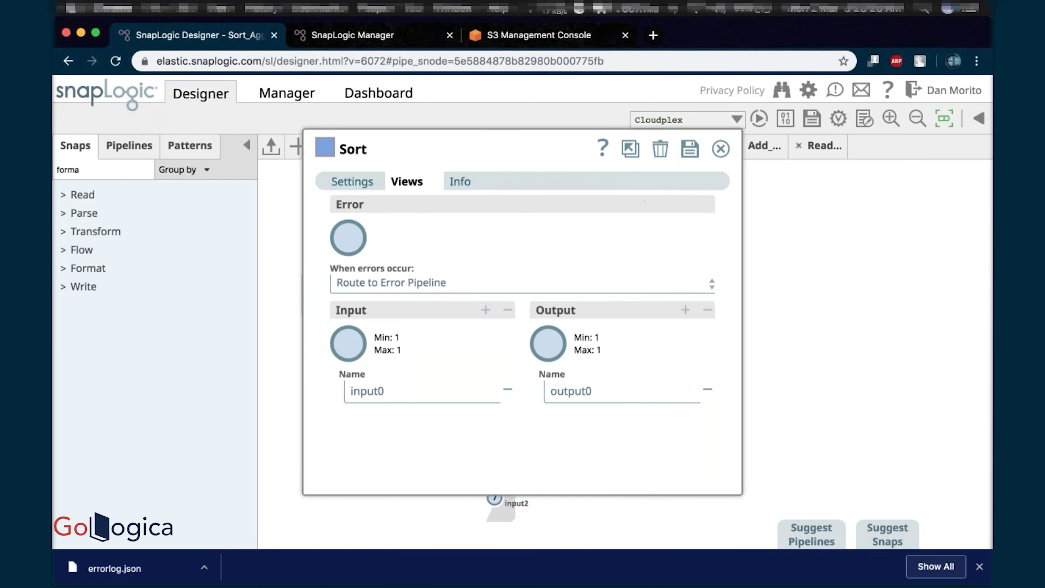
pyautogui.click(690, 149)
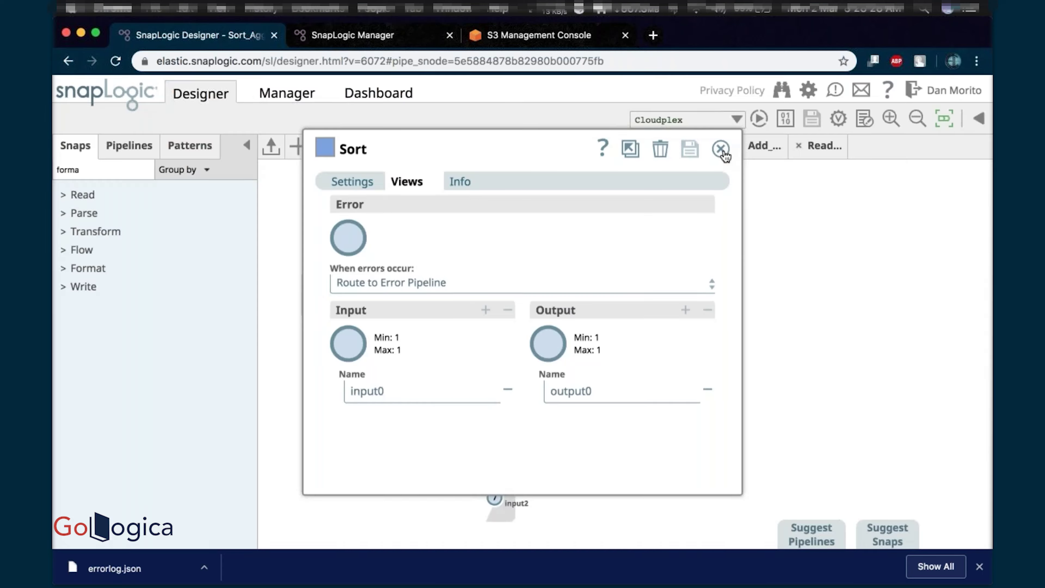
pyautogui.click(721, 150)
# - Set the Aggregate snap to Route to Error Pipeline when errors occur, then save and close it
pyautogui.click(531, 293)
pyautogui.click(408, 181)
pyautogui.click(451, 284)
pyautogui.click(432, 304)
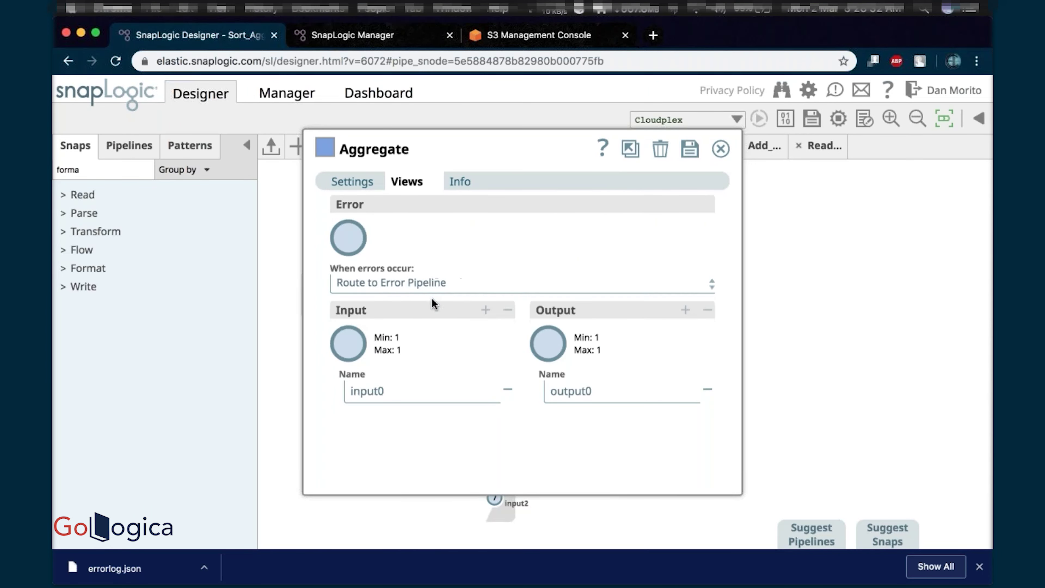
pyautogui.click(684, 148)
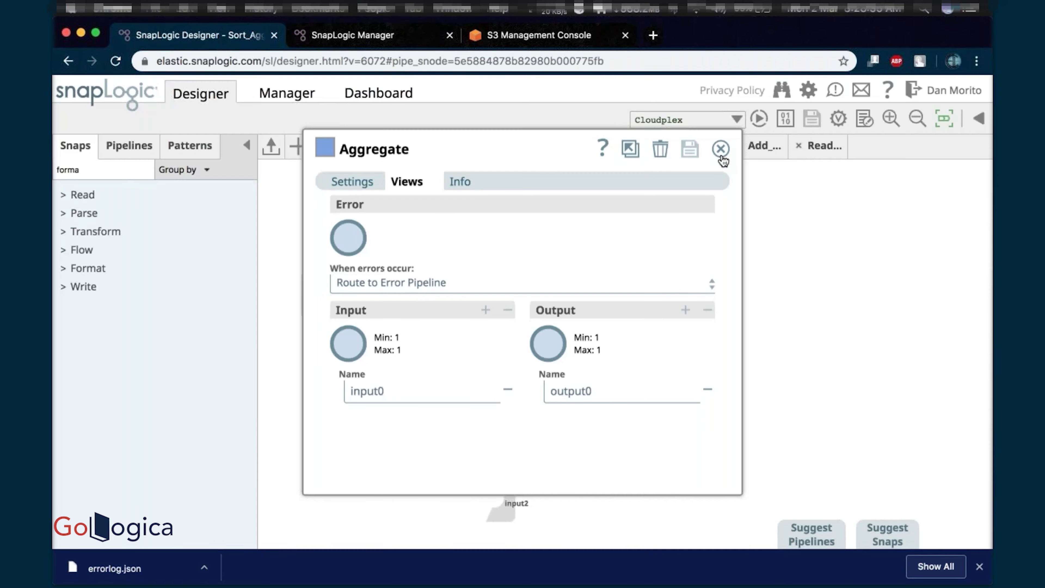
pyautogui.click(721, 149)
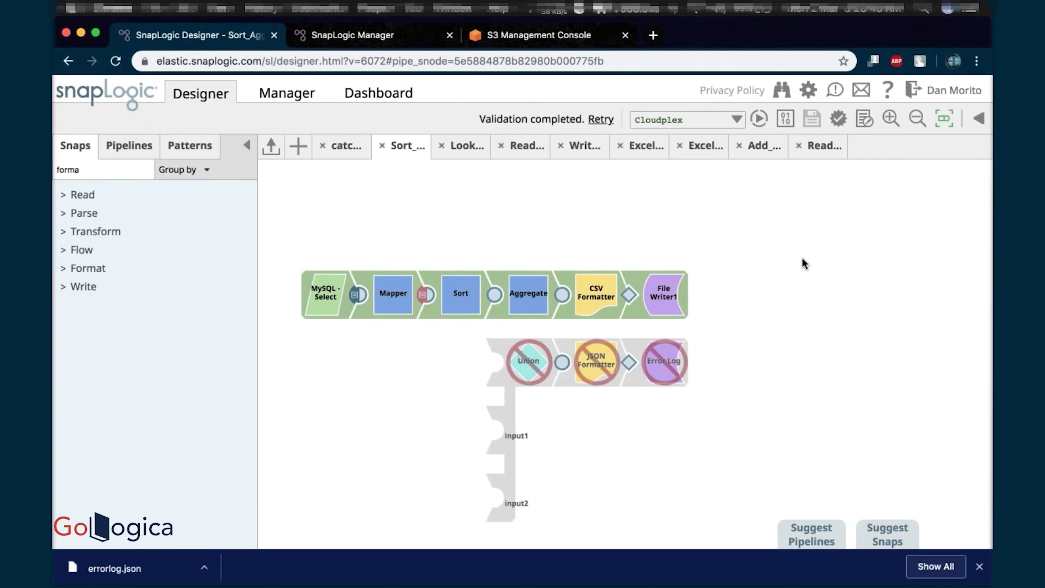
# - Preview the Mapper's output, then check the Sailaja project's file list in Manager and return to Sort_Aggregate
pyautogui.click(424, 296)
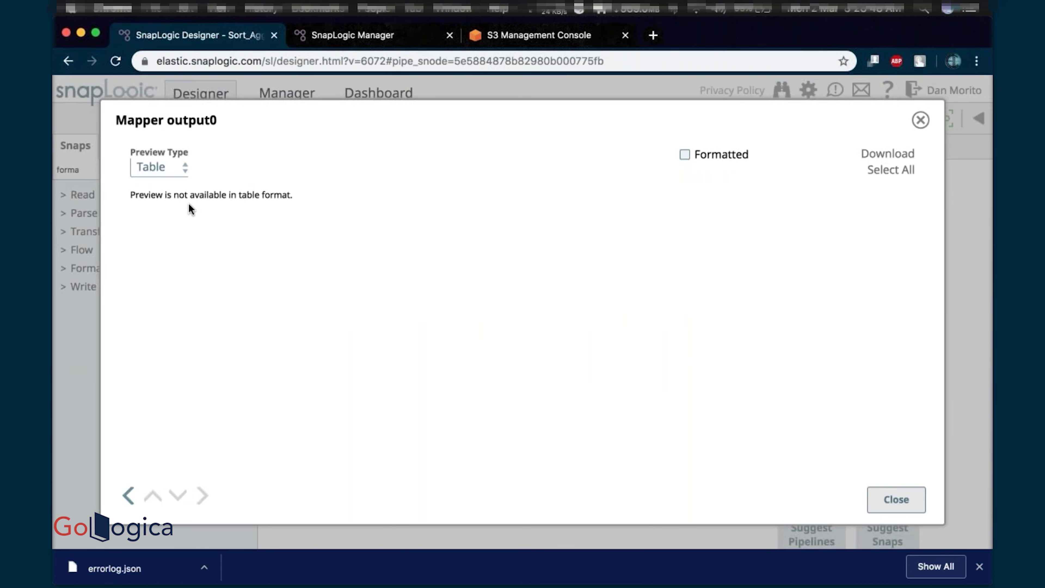
pyautogui.click(433, 77)
pyautogui.click(362, 37)
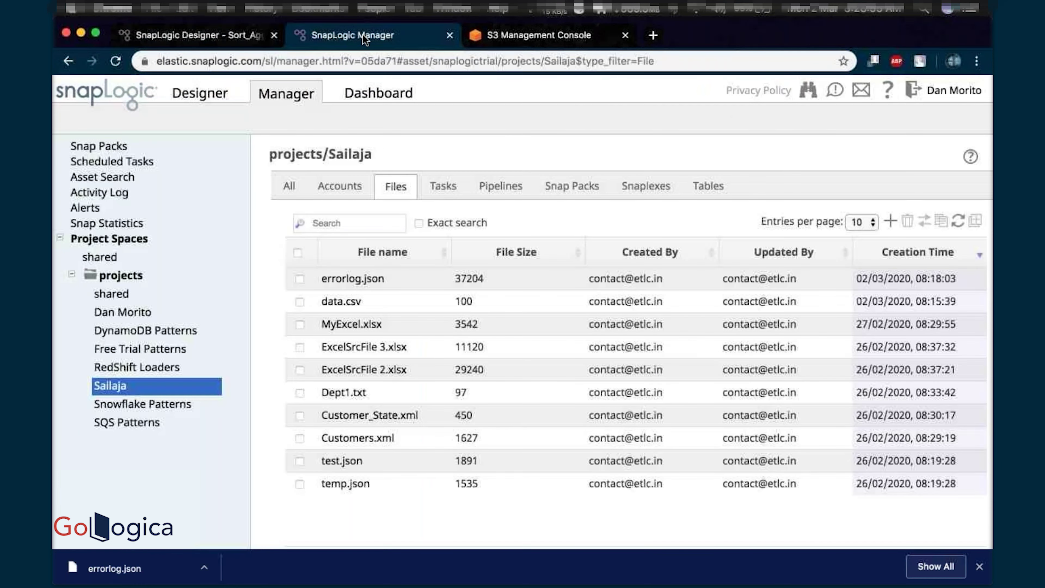
pyautogui.click(194, 39)
# - Open the Dashboard in a separate browser tab and show its pipeline execution history
pyautogui.rightClick(364, 95)
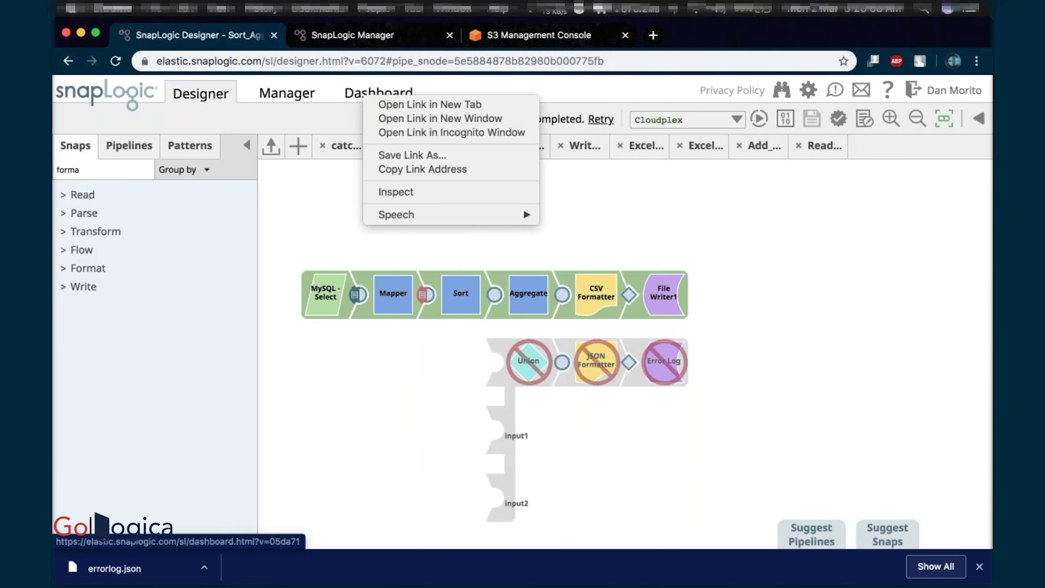
pyautogui.click(391, 106)
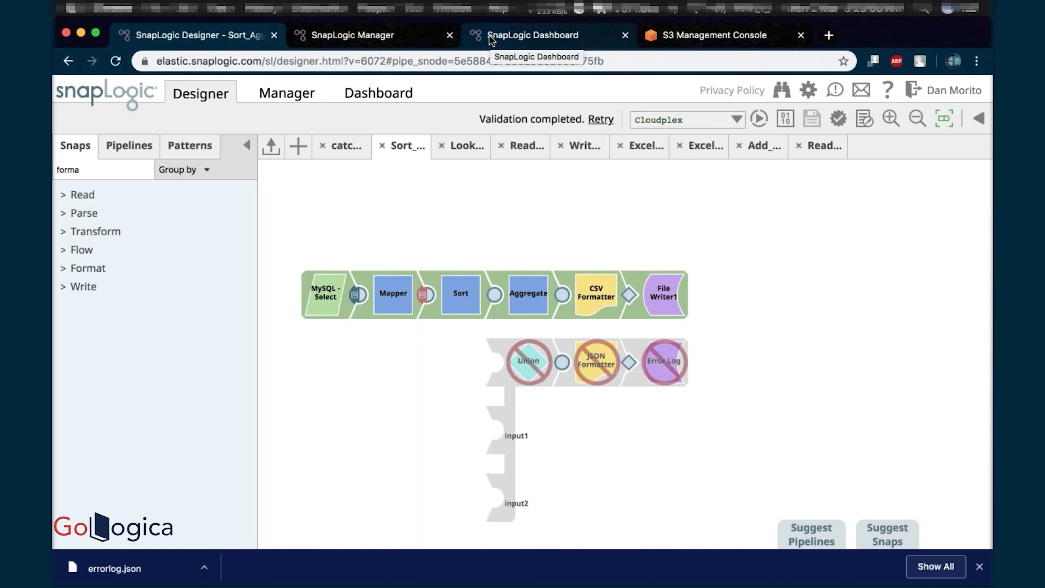
pyautogui.click(489, 34)
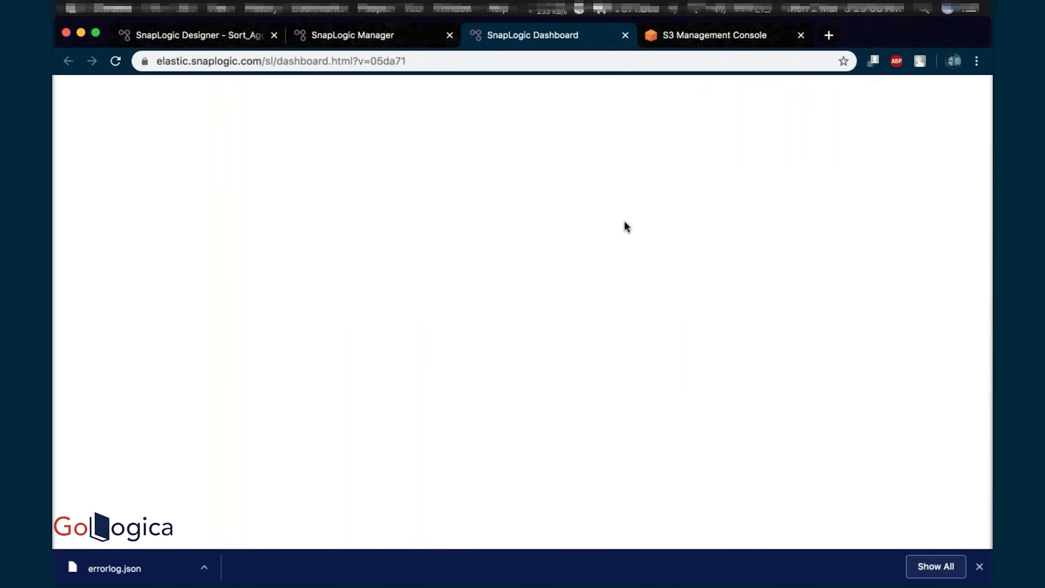
pyautogui.click(980, 566)
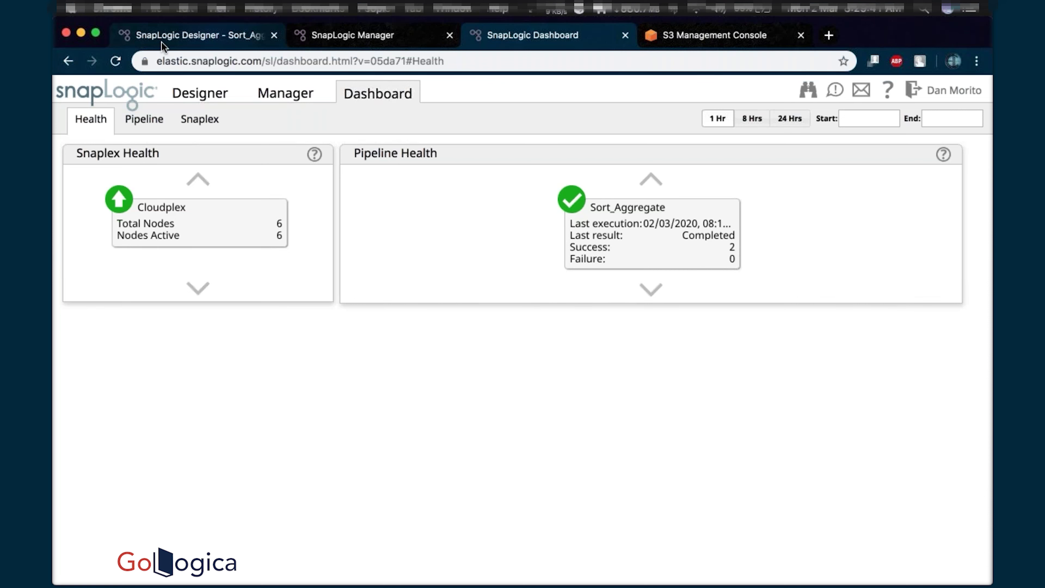
pyautogui.click(132, 130)
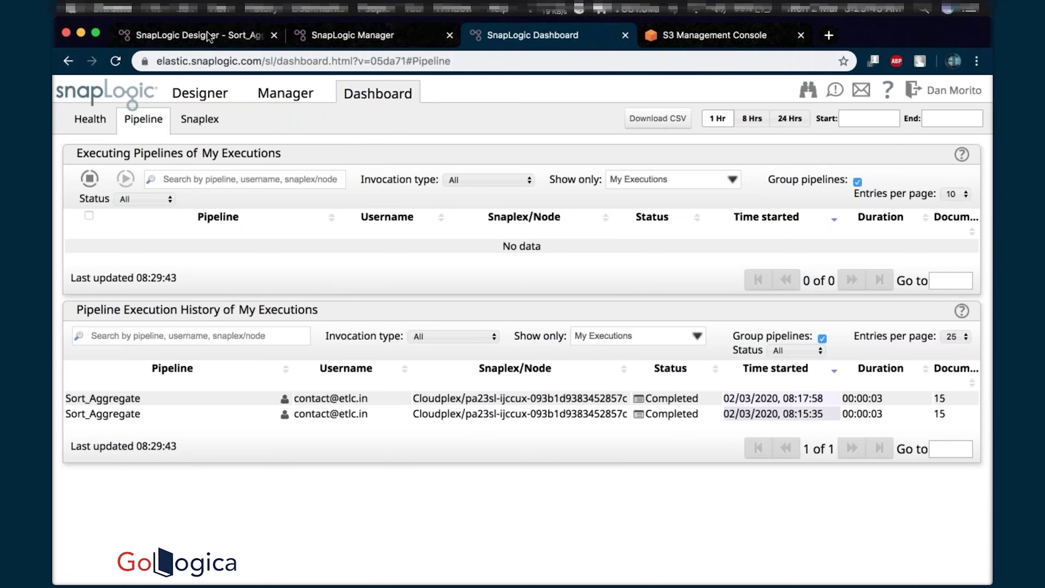
# - Return to Sort_Aggregate and check its Error Pipeline property and the CSV Formatter's error routing without changing them
pyautogui.click(210, 37)
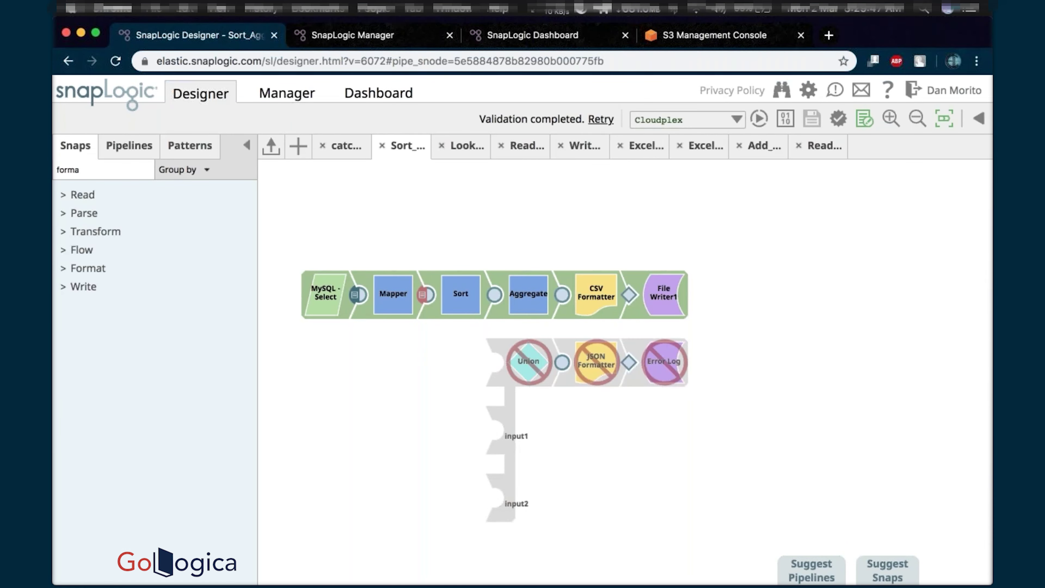
pyautogui.click(864, 119)
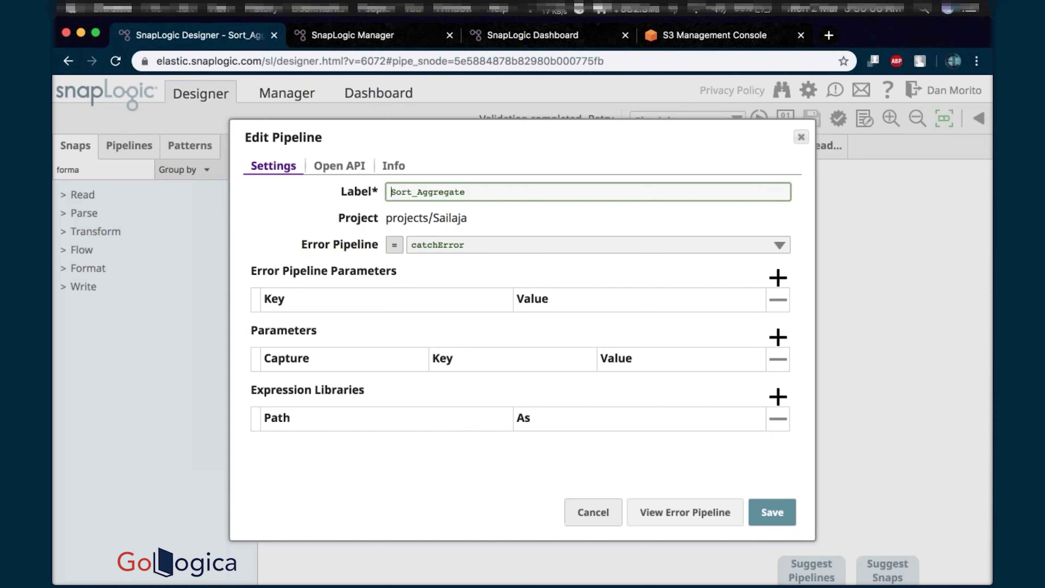
pyautogui.click(593, 514)
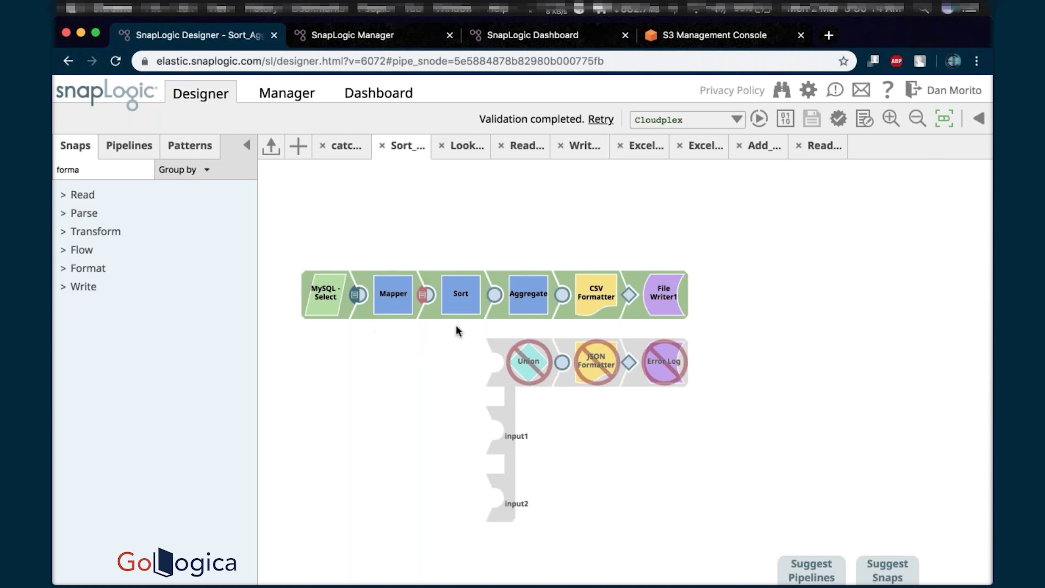
pyautogui.click(591, 286)
pyautogui.click(407, 199)
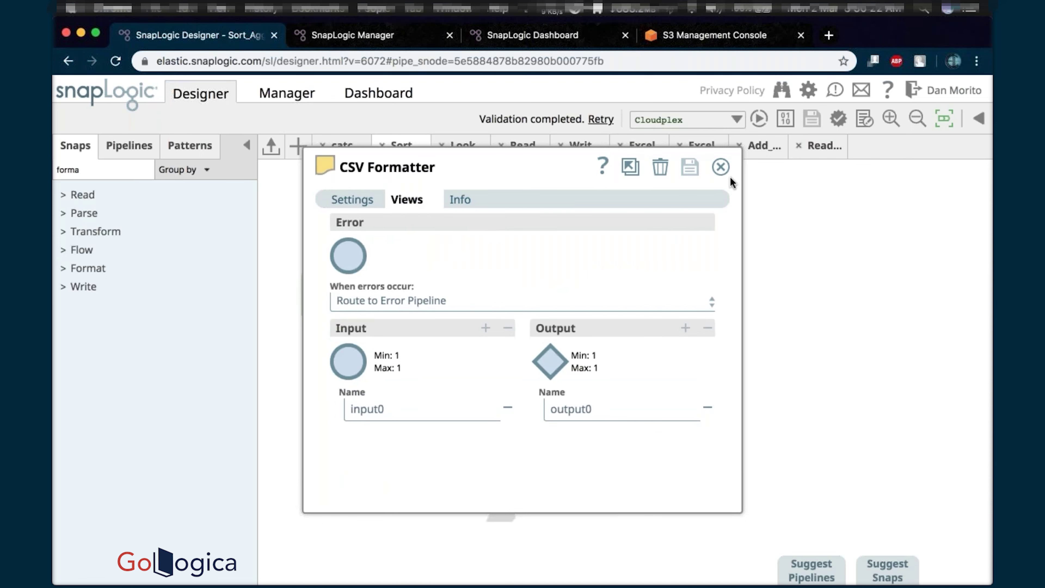
pyautogui.click(721, 166)
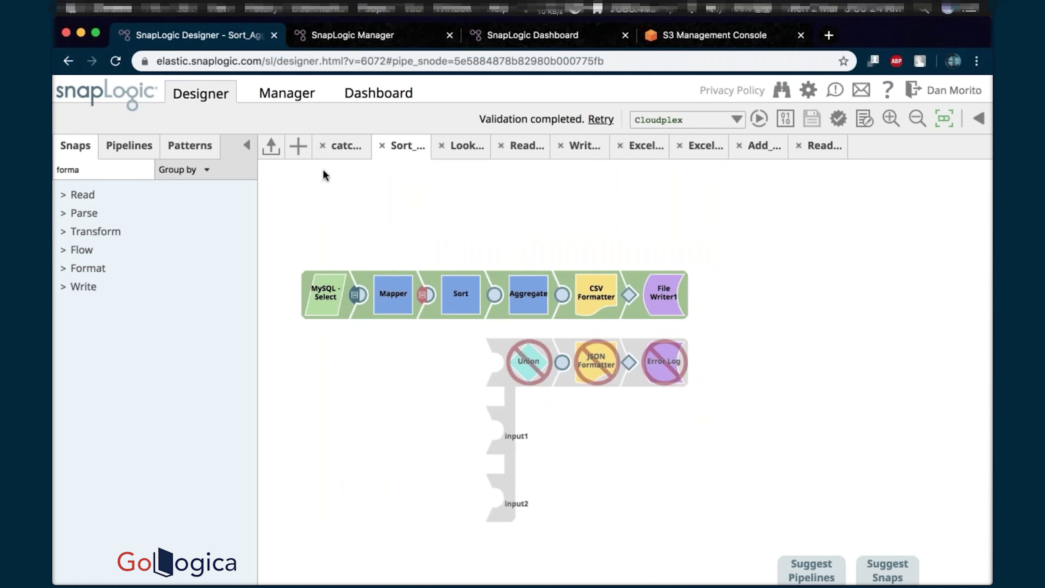
# - Execute the Sort_Aggregate pipeline on Cloudplex
pyautogui.click(514, 37)
pyautogui.click(226, 33)
pyautogui.click(758, 119)
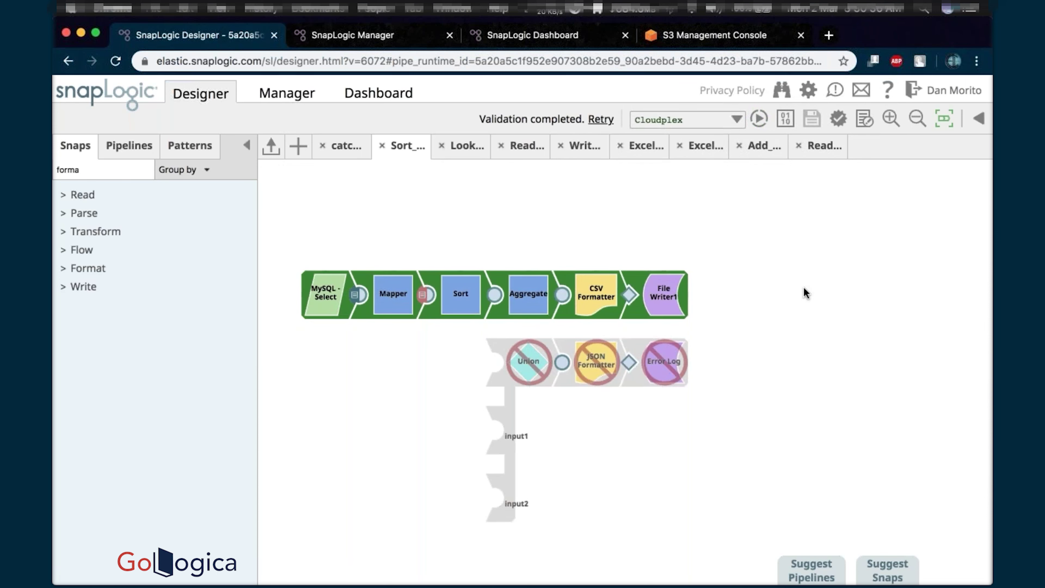
# - Refresh the Dashboard's last-hour execution history and expand the newest Sort_Aggregate run
pyautogui.click(379, 93)
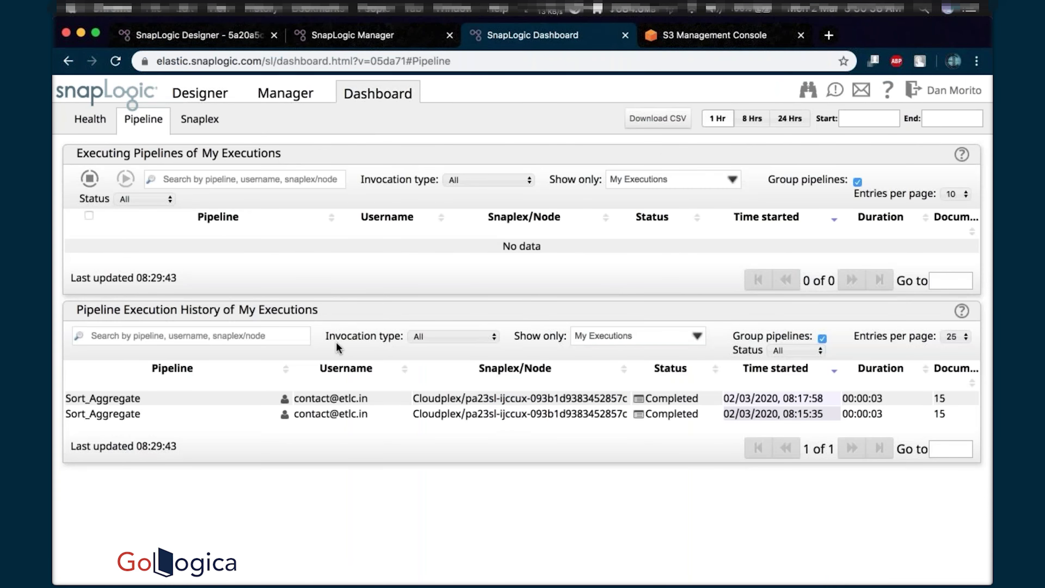
pyautogui.click(713, 119)
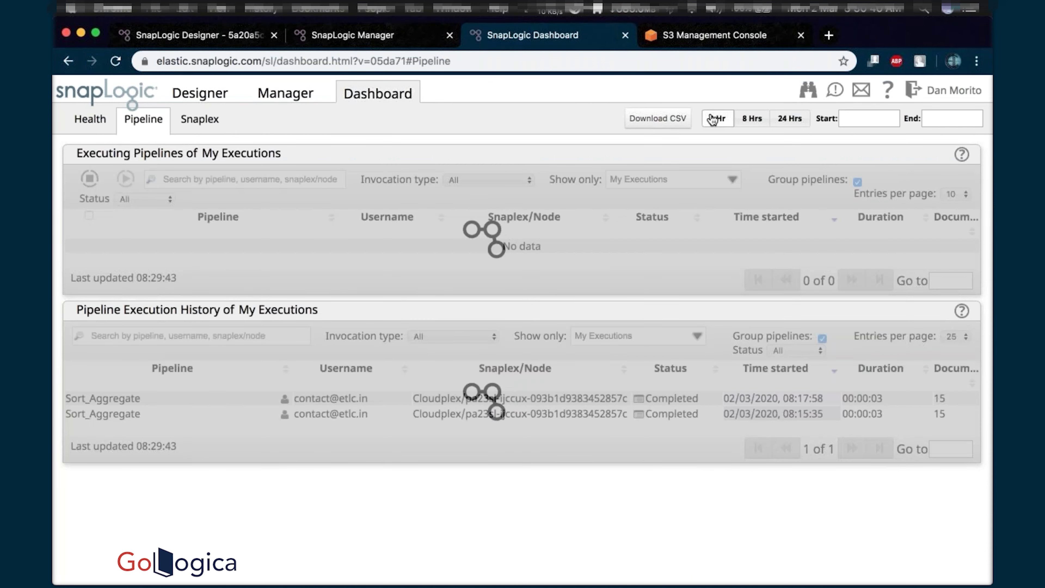
pyautogui.click(72, 402)
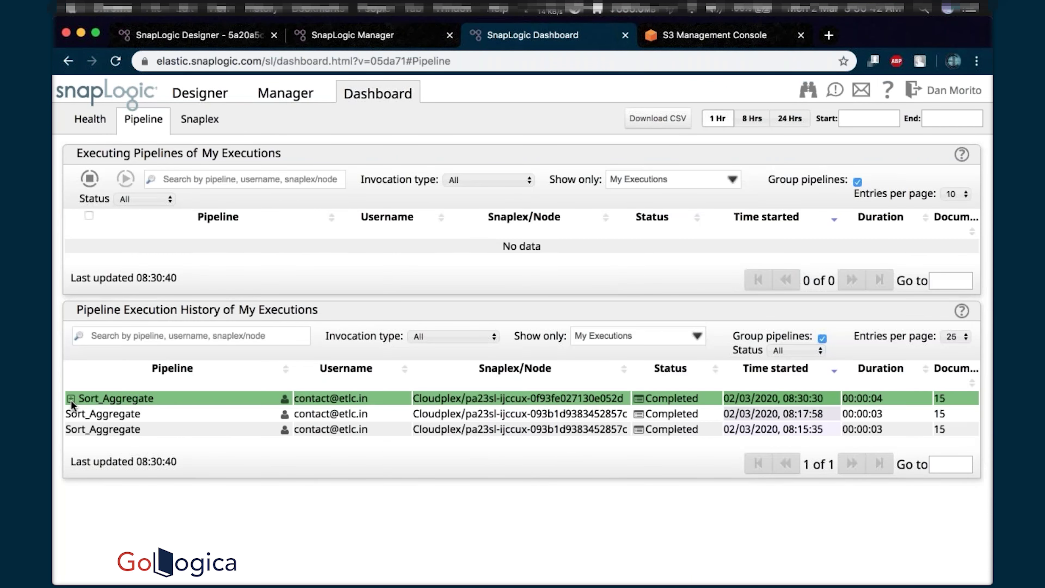
pyautogui.click(71, 399)
# - Refresh the Sailaja project's file list in Manager to check for the errors.json output
pyautogui.click(353, 34)
pyautogui.click(958, 221)
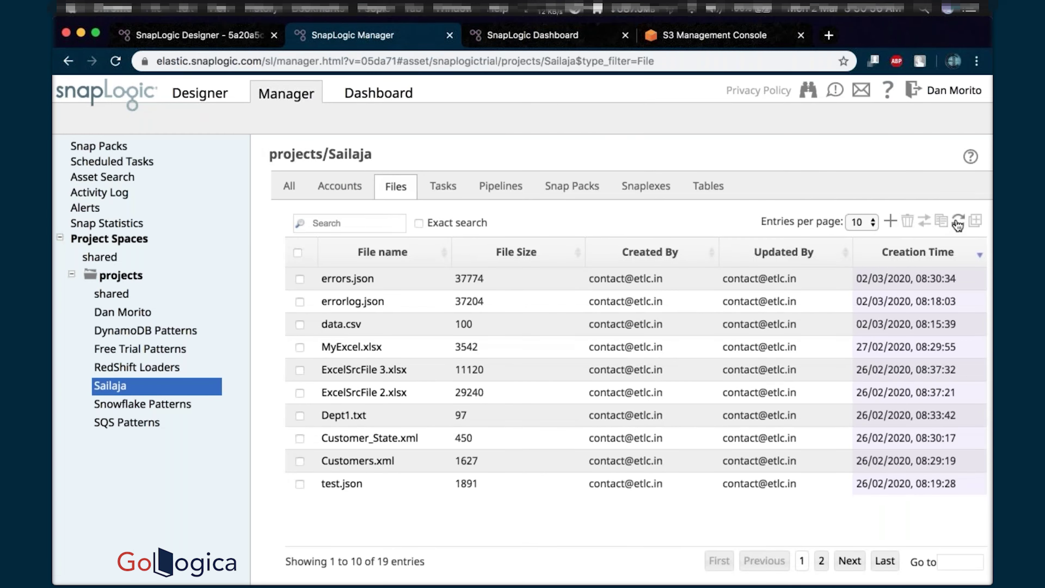
pyautogui.click(957, 223)
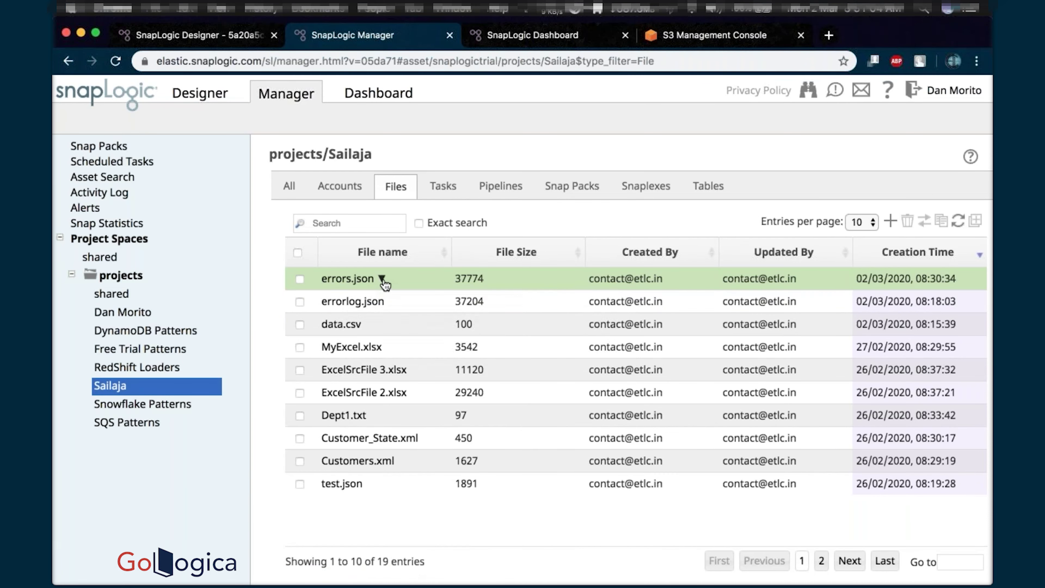
# - Open the File Writer in the catchError pipeline, enable expressions for its file name and open that expression in the Expression builder
pyautogui.click(220, 34)
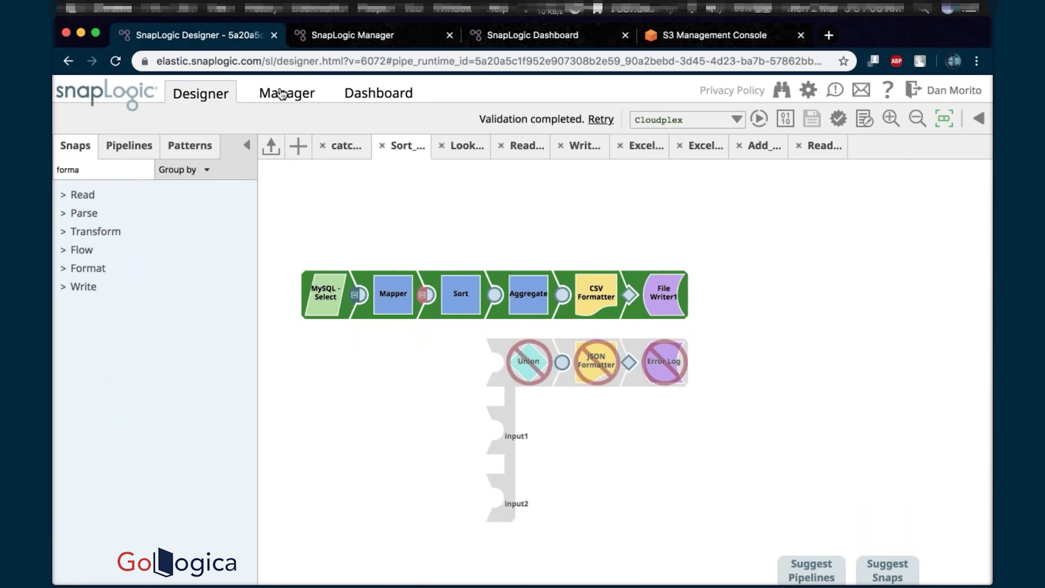
pyautogui.click(346, 146)
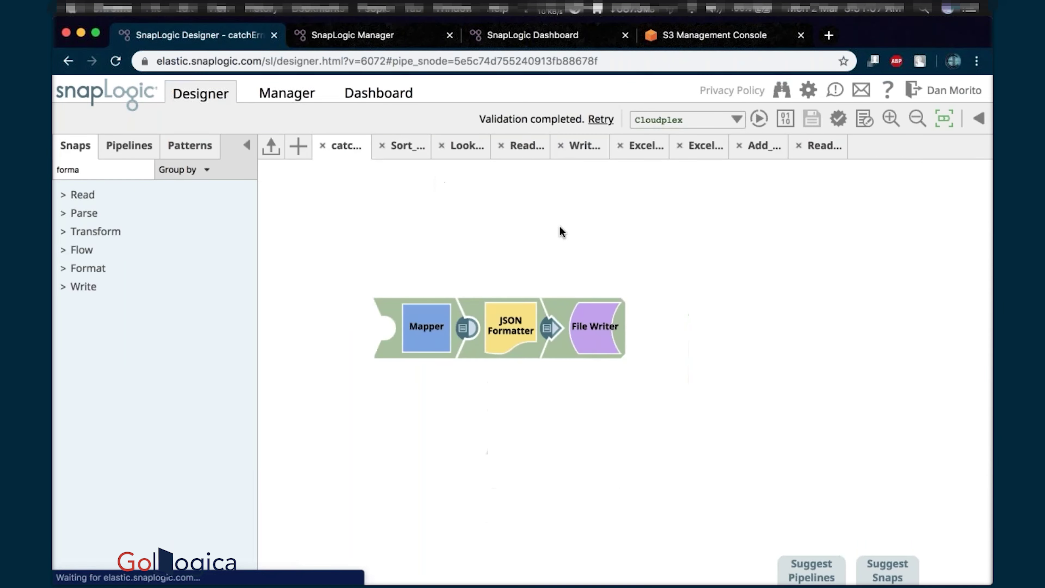
pyautogui.click(603, 336)
pyautogui.click(469, 270)
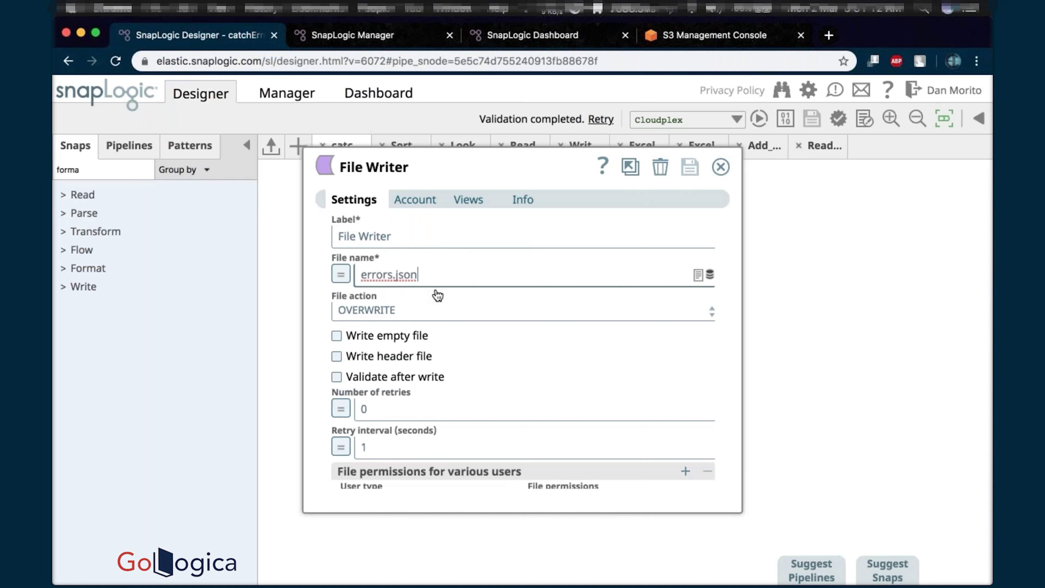
pyautogui.click(342, 274)
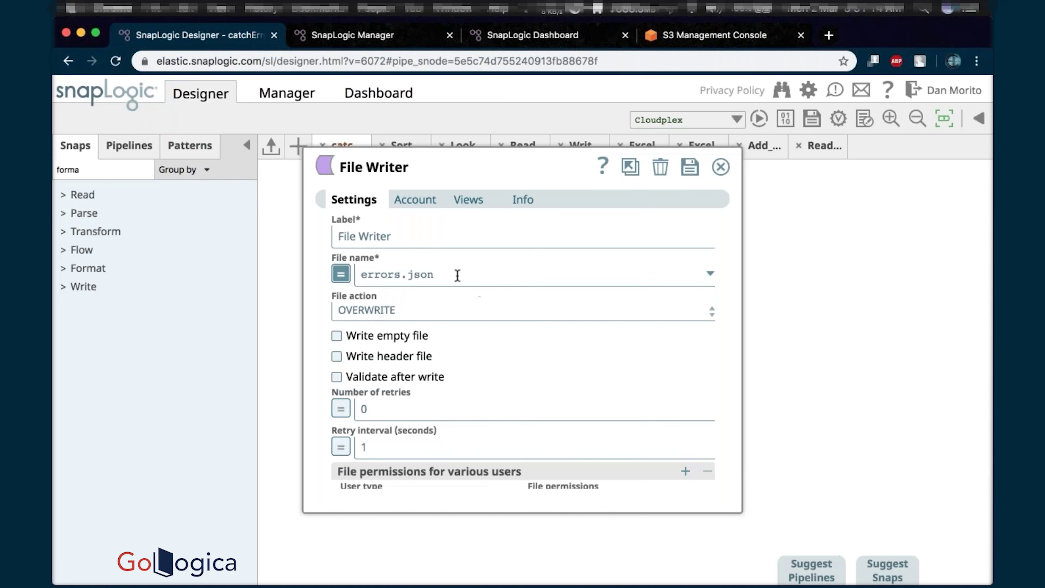
pyautogui.click(710, 274)
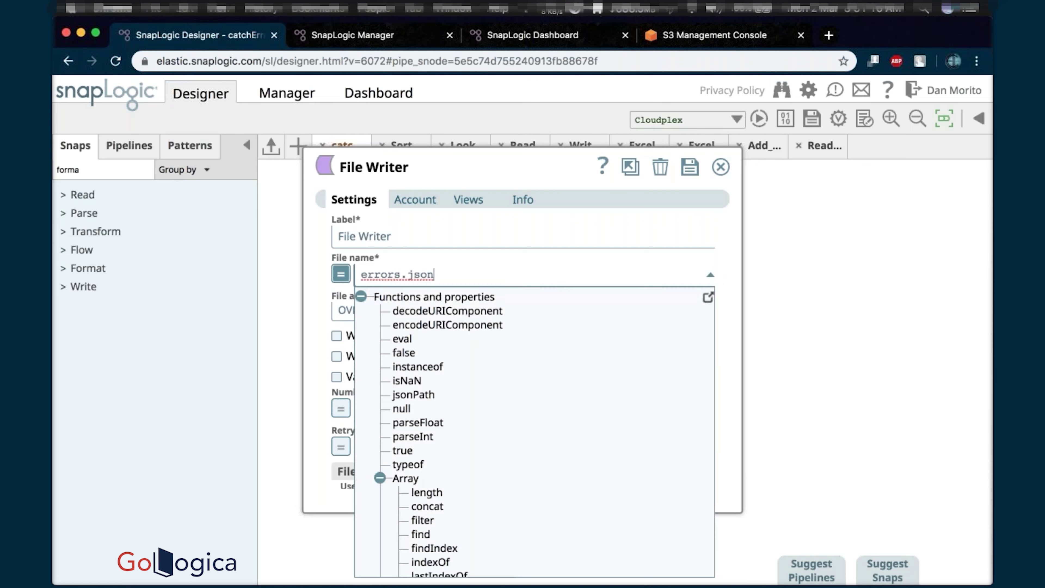
pyautogui.click(708, 299)
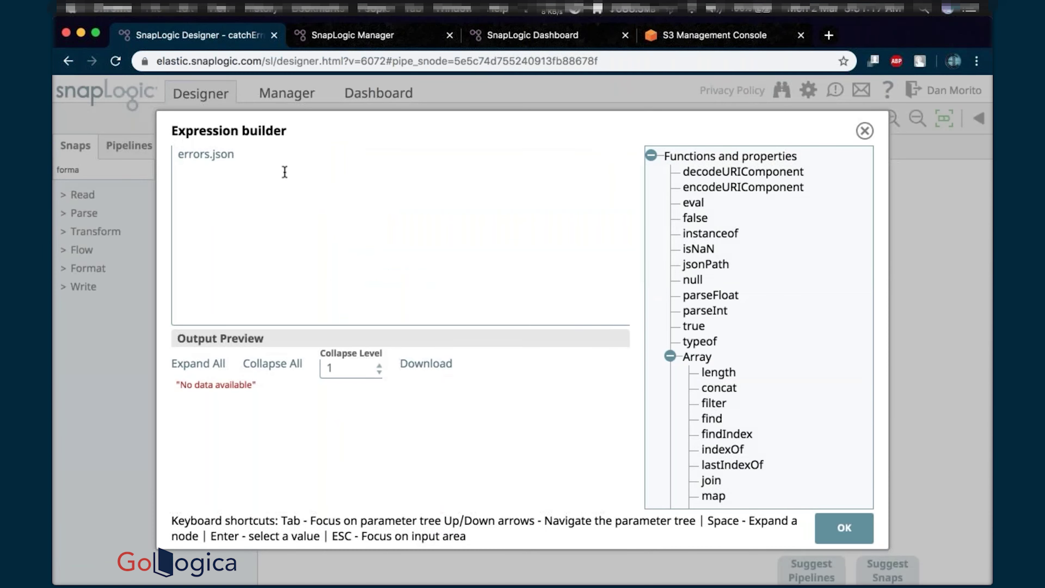
# - Turn the start of the file name expression into the quoted string "errors_" followed by a + operator before .json
pyautogui.click(183, 153)
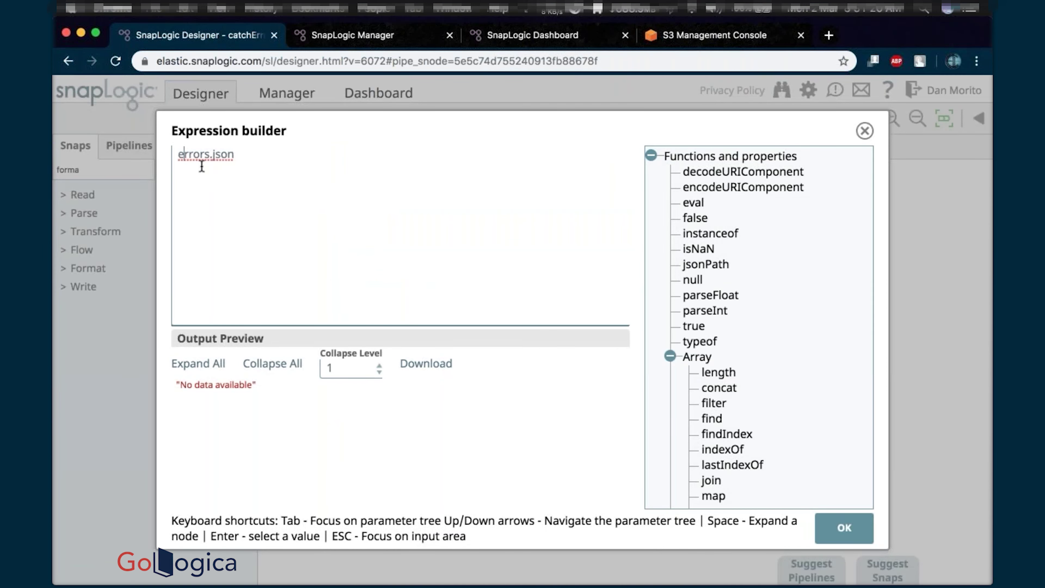
pyautogui.write('"')
pyautogui.press('Right')
pyautogui.press('Right')
pyautogui.press('Right')
pyautogui.press('Right')
pyautogui.press('Right')
pyautogui.press('Right')
pyautogui.write('_" +')
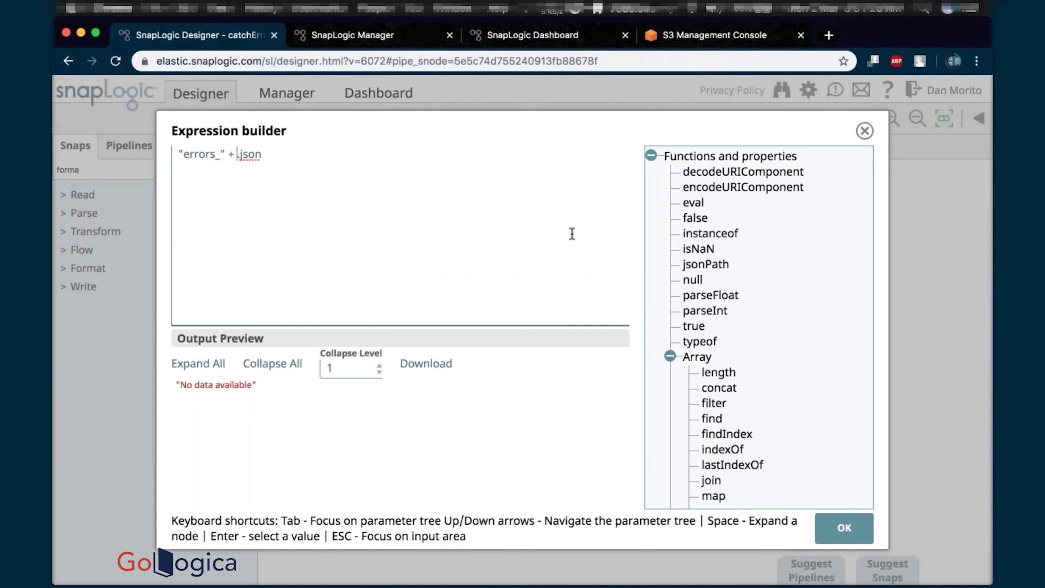
# - Try to insert pipe.parentRuuid from the functions and properties tree into the file name expression
pyautogui.scroll(-15, 758, 417)
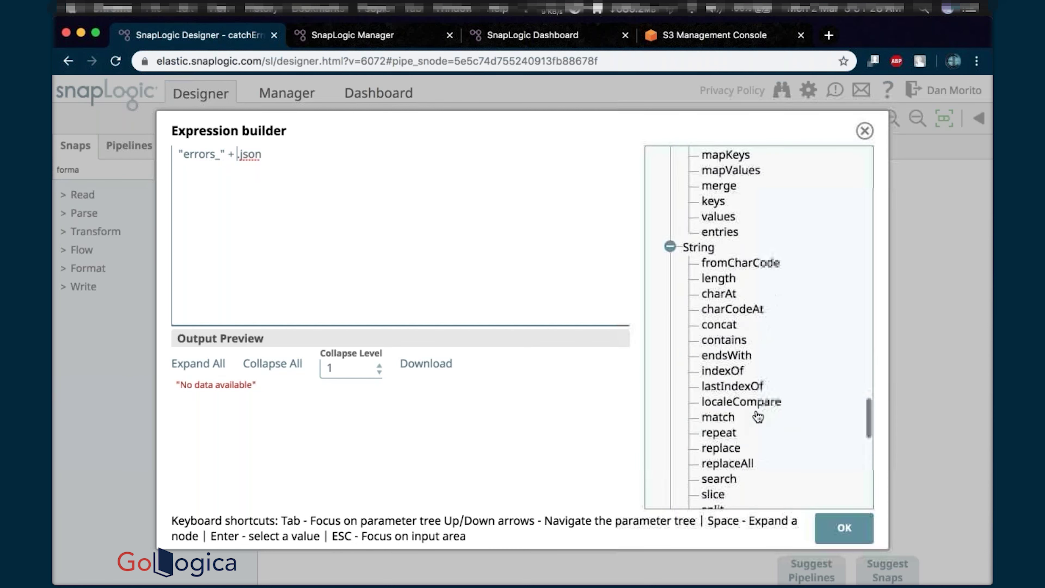
pyautogui.scroll(-10, 758, 417)
pyautogui.click(750, 454)
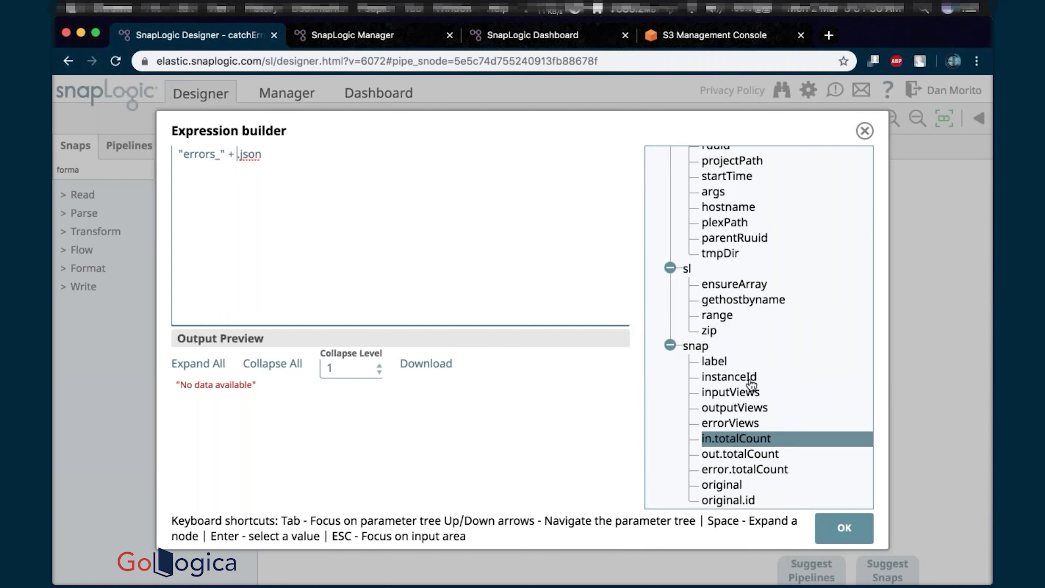
pyautogui.scroll(3, 751, 355)
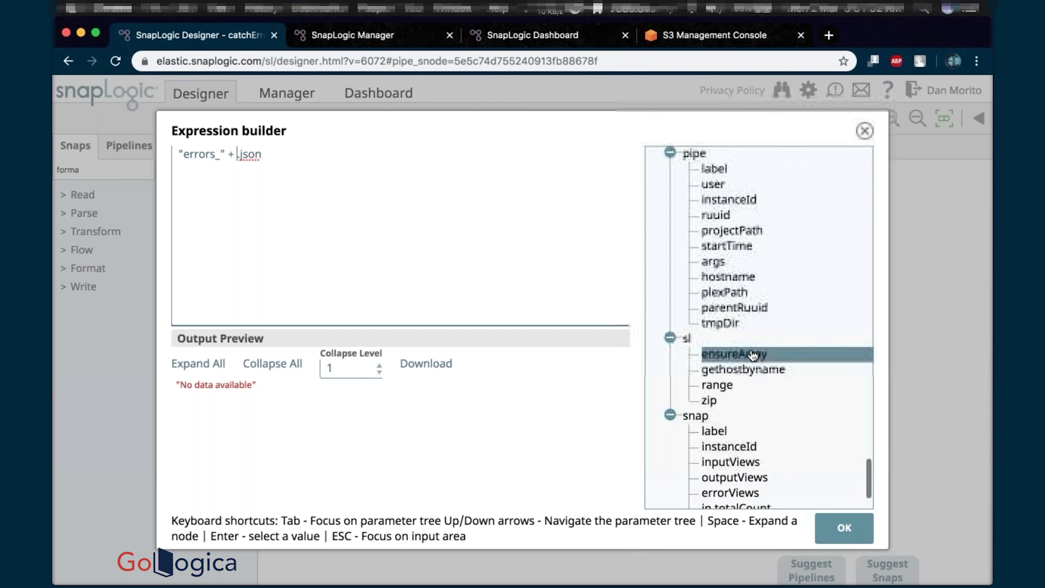
pyautogui.scroll(1, 754, 355)
pyautogui.click(736, 331)
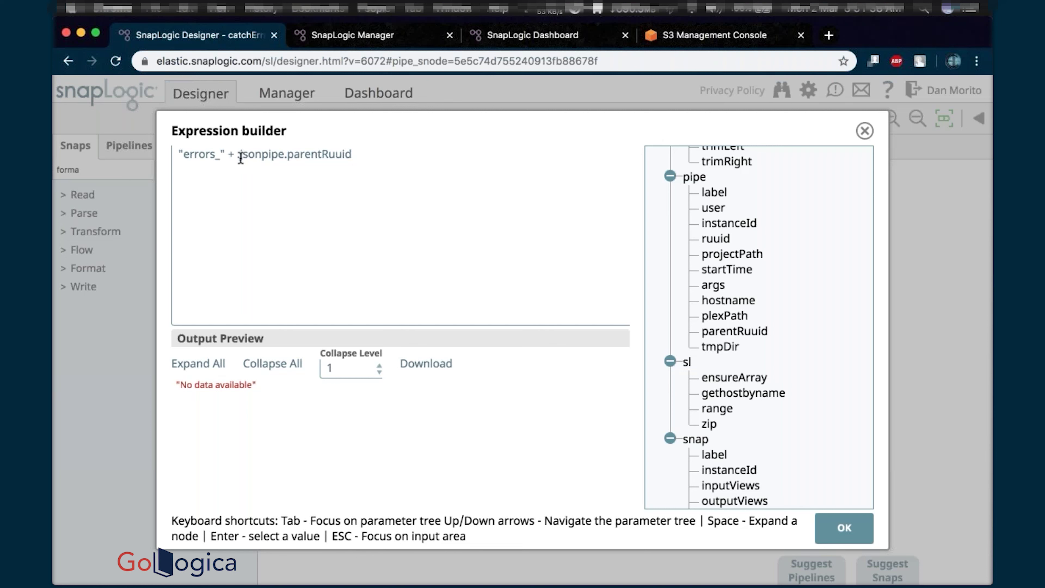
# - Complete the file name expression as "errors_" + Date.now() + ".json", replacing the misplaced parentRuuid text, and save the File Writer settings
pyautogui.moveTo(238, 158); pyautogui.dragTo(358, 152)
pyautogui.press('BackSpace')
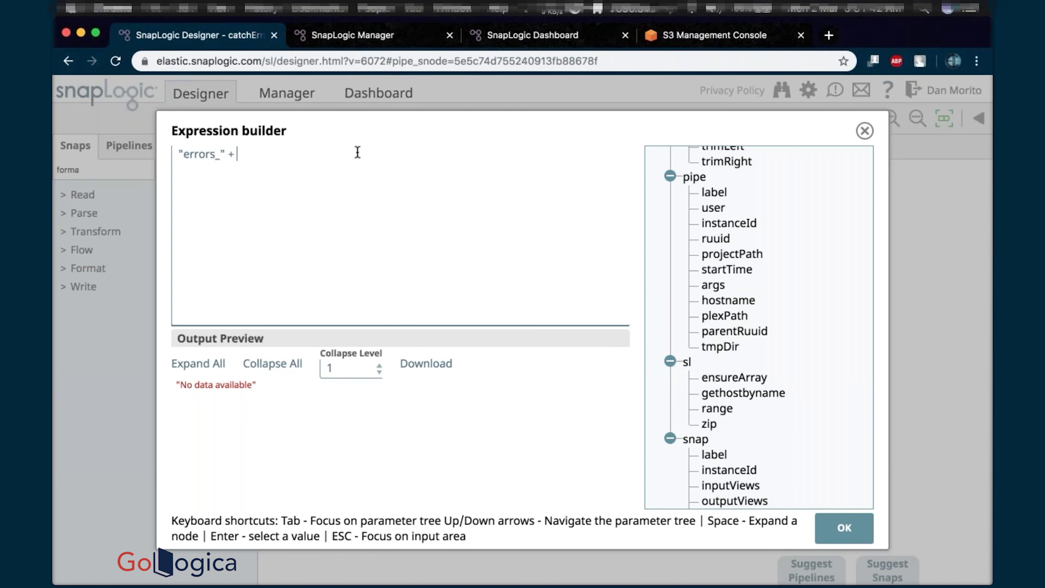
pyautogui.write('Date.now()')
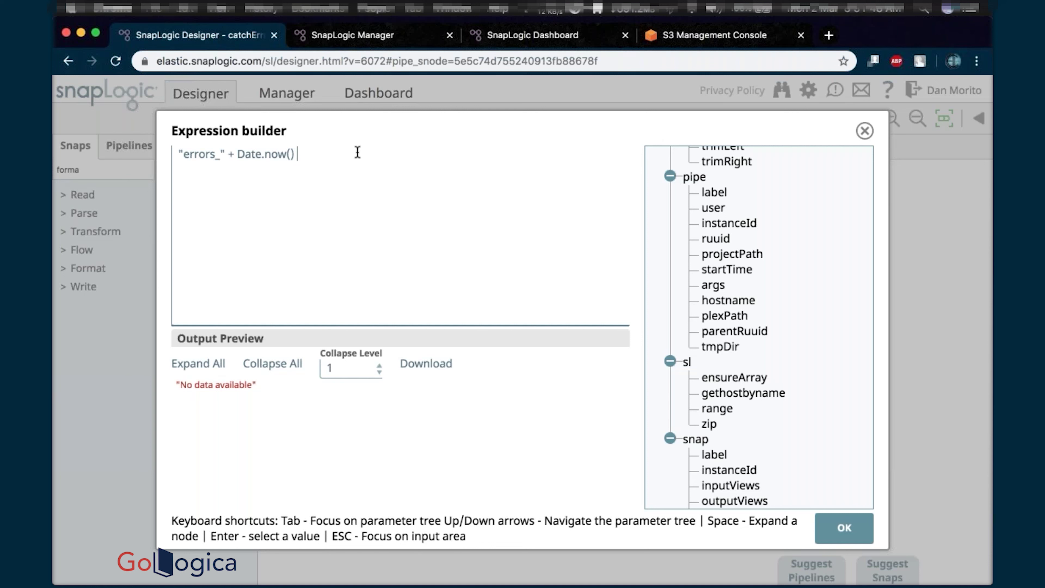
pyautogui.write(' + "json')
pyautogui.write('.')
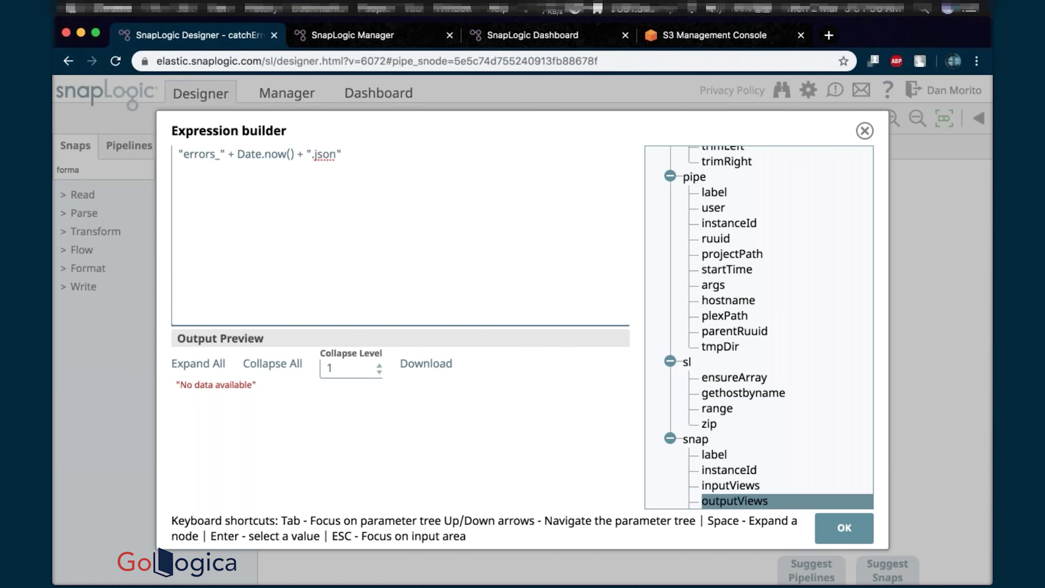
pyautogui.click(844, 529)
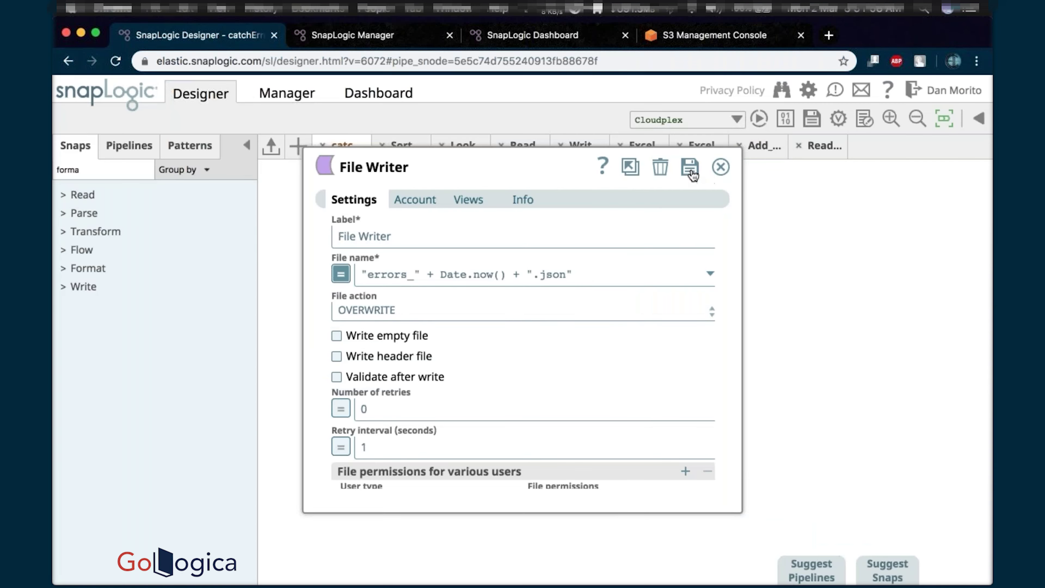
pyautogui.click(691, 170)
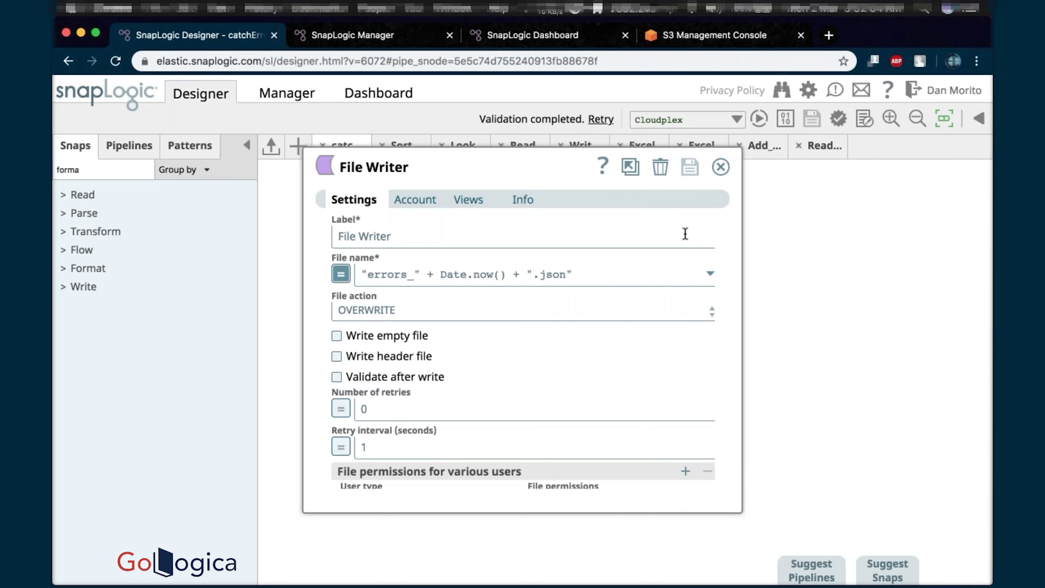
pyautogui.click(721, 167)
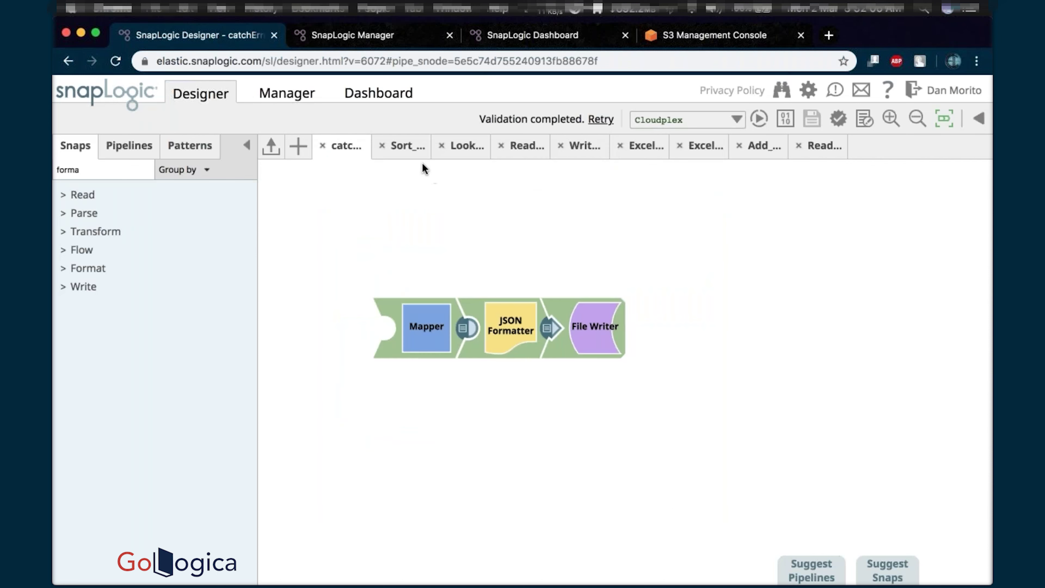
# - Execute the Sort_Aggregate pipeline and refresh the 1 Hr pipeline execution history in Dashboard
pyautogui.click(407, 146)
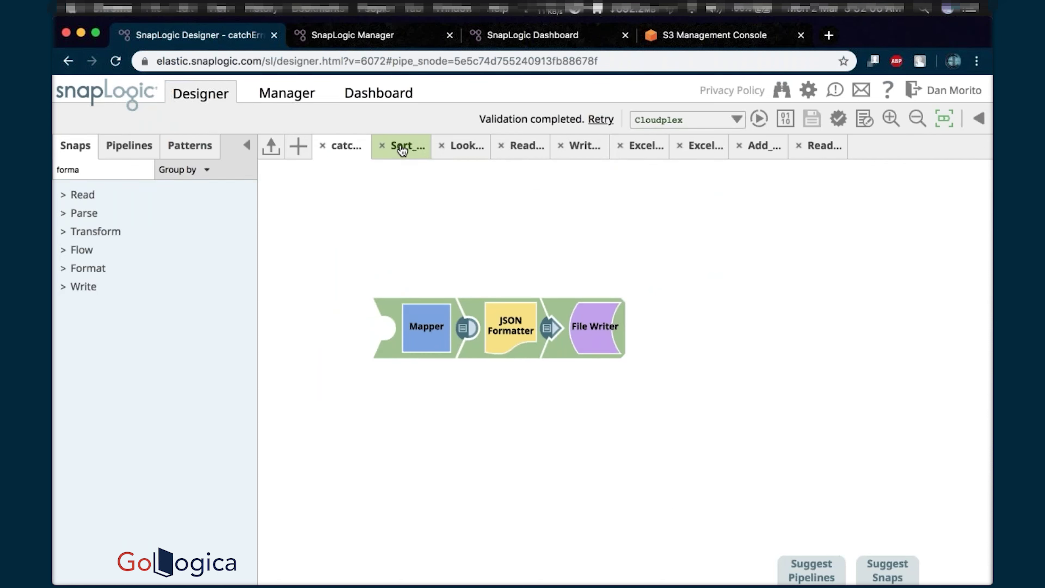
pyautogui.click(759, 124)
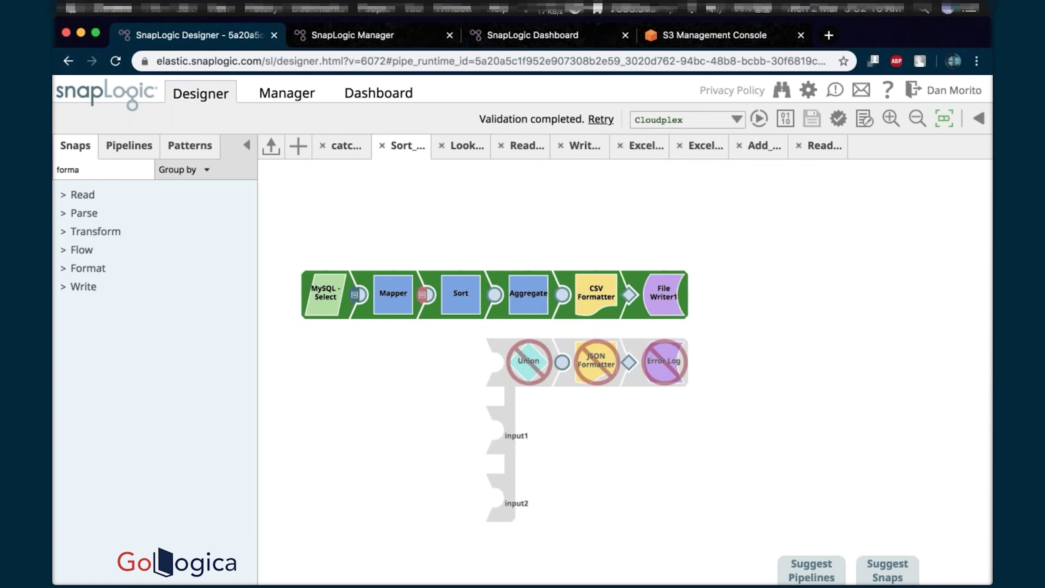
pyautogui.click(658, 35)
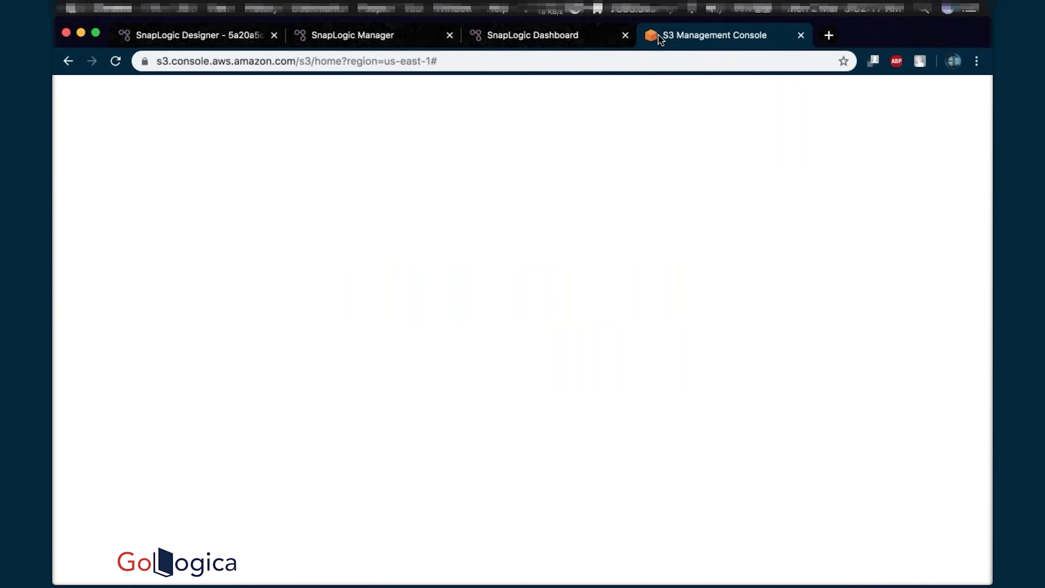
pyautogui.hotkey('ctrl', 'shift', 'Tab')
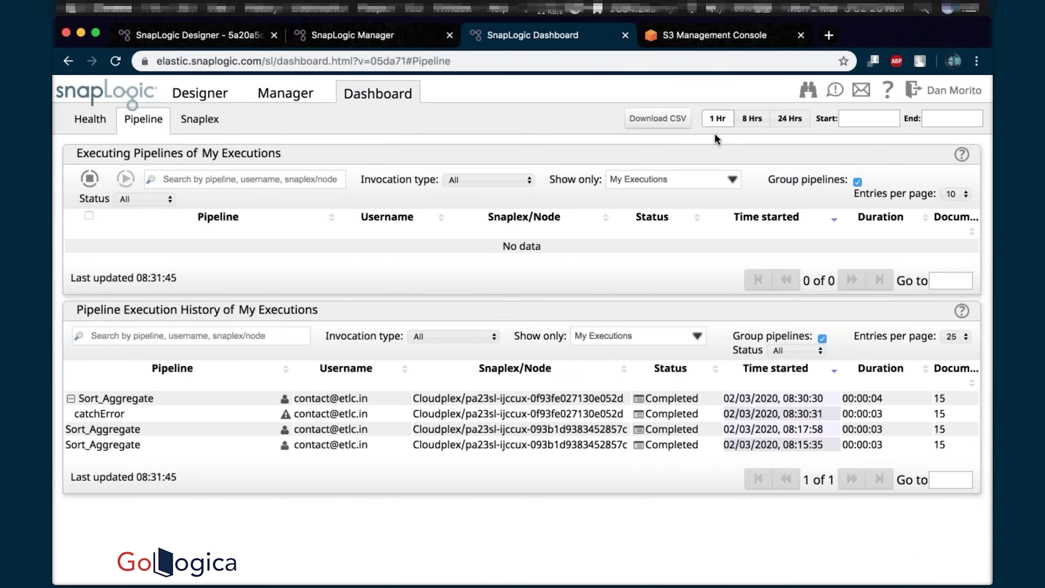
pyautogui.click(715, 119)
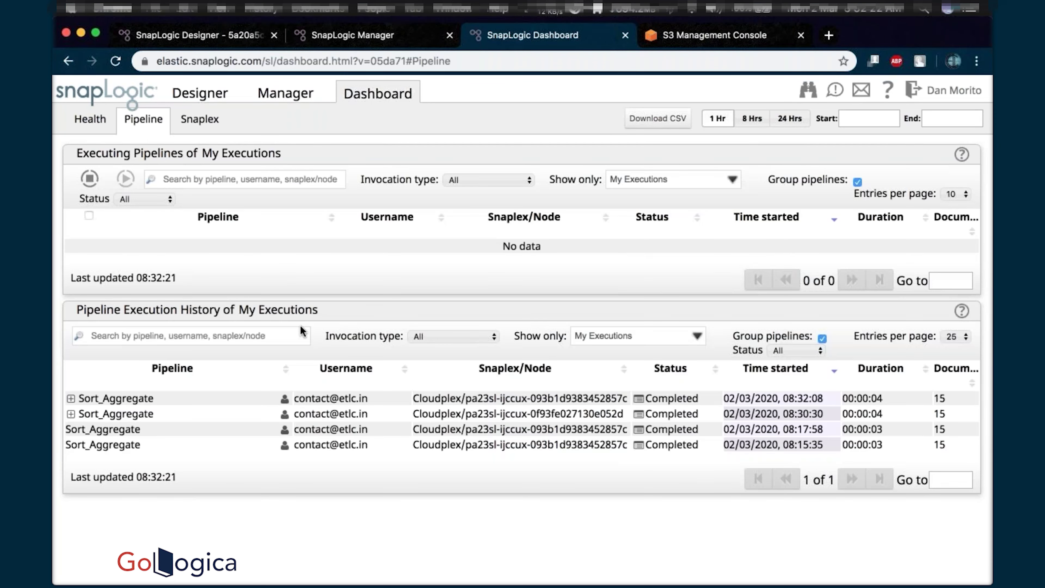
# - Refresh the Sailaja project's files in Manager and preview the contents of the newest timestamped errors_ JSON file
pyautogui.click(368, 41)
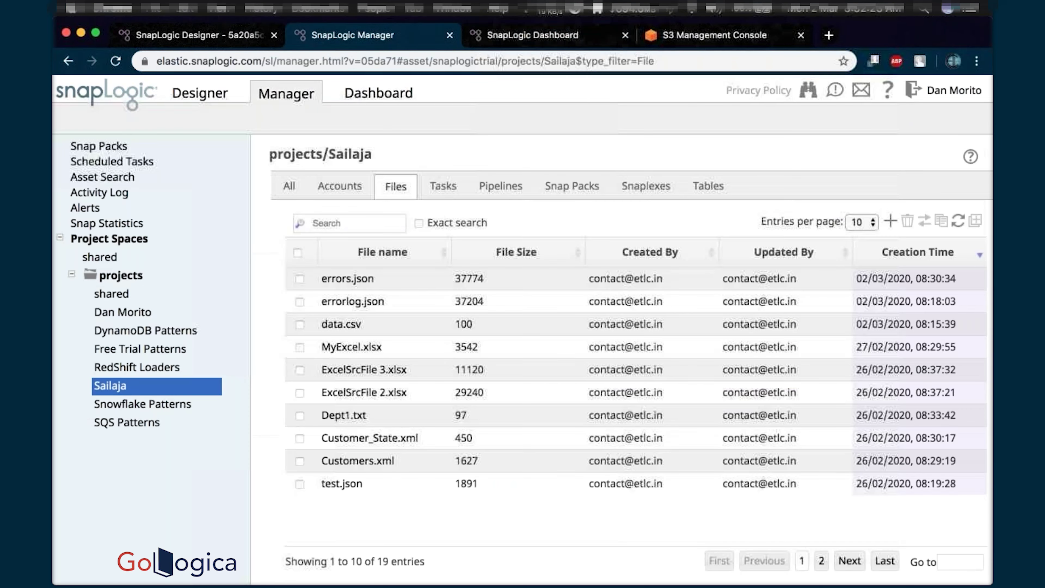
pyautogui.click(958, 224)
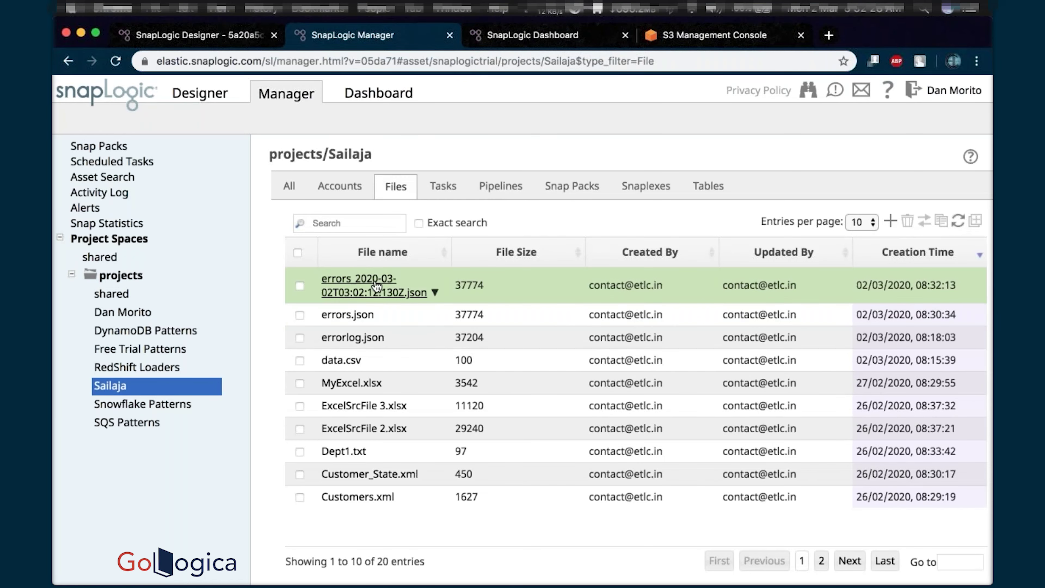
pyautogui.click(435, 293)
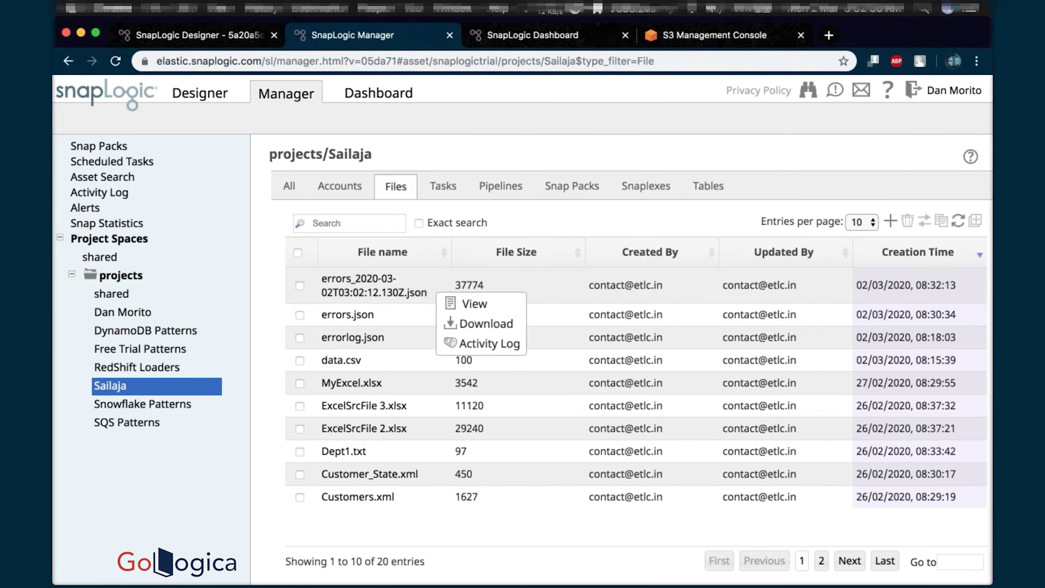
pyautogui.click(460, 306)
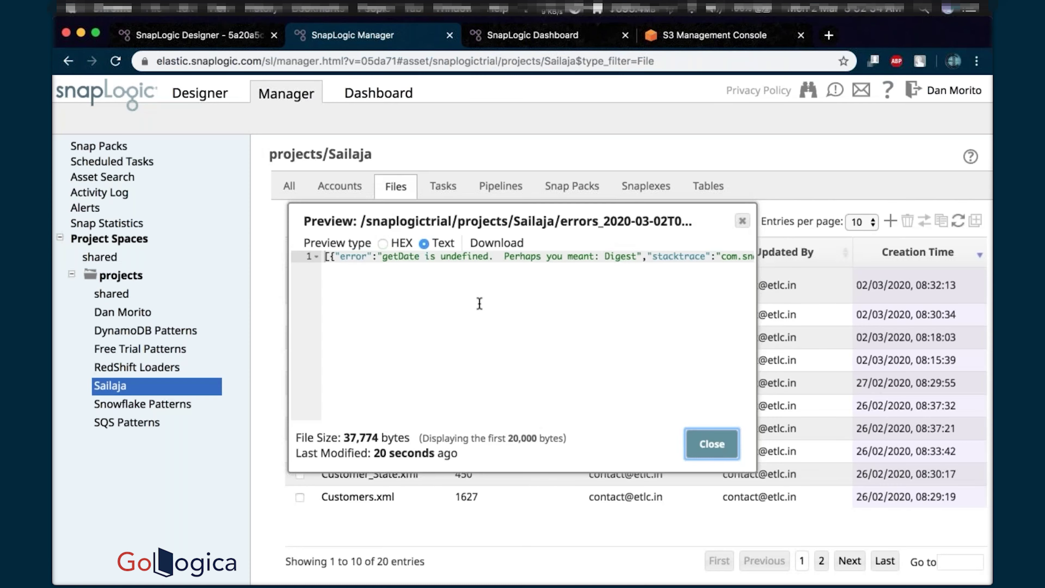
pyautogui.hscroll(10, 465, 309)
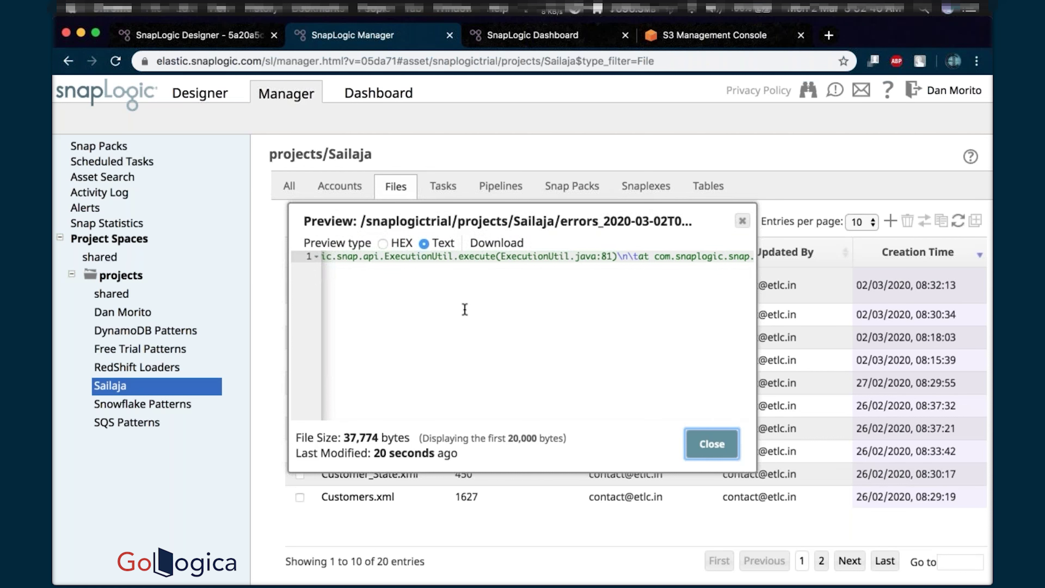
pyautogui.click(712, 444)
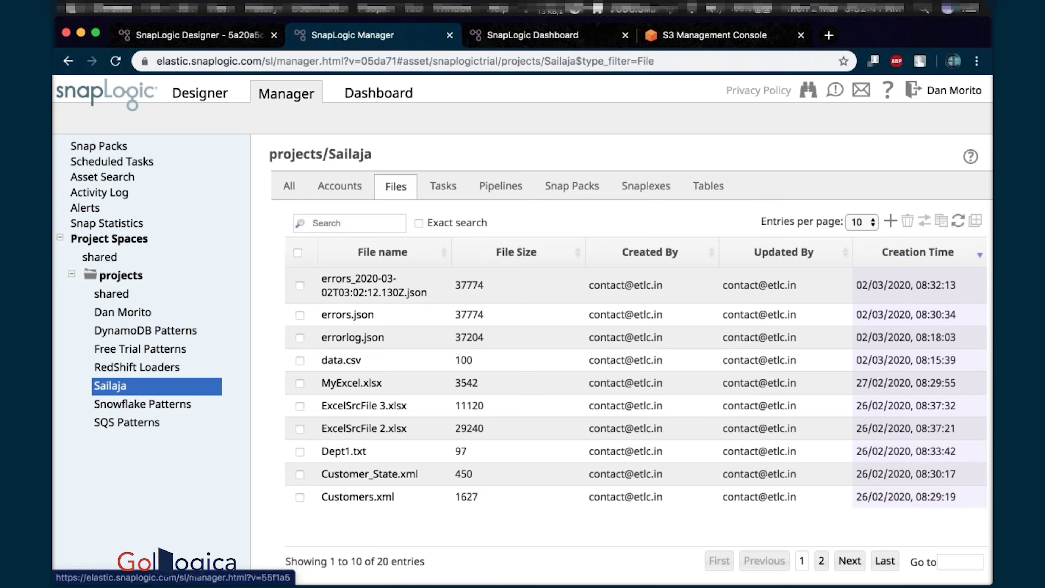
# - Return to the catchError pipeline in Designer and review the Mapper's settings and mapping table
pyautogui.click(217, 41)
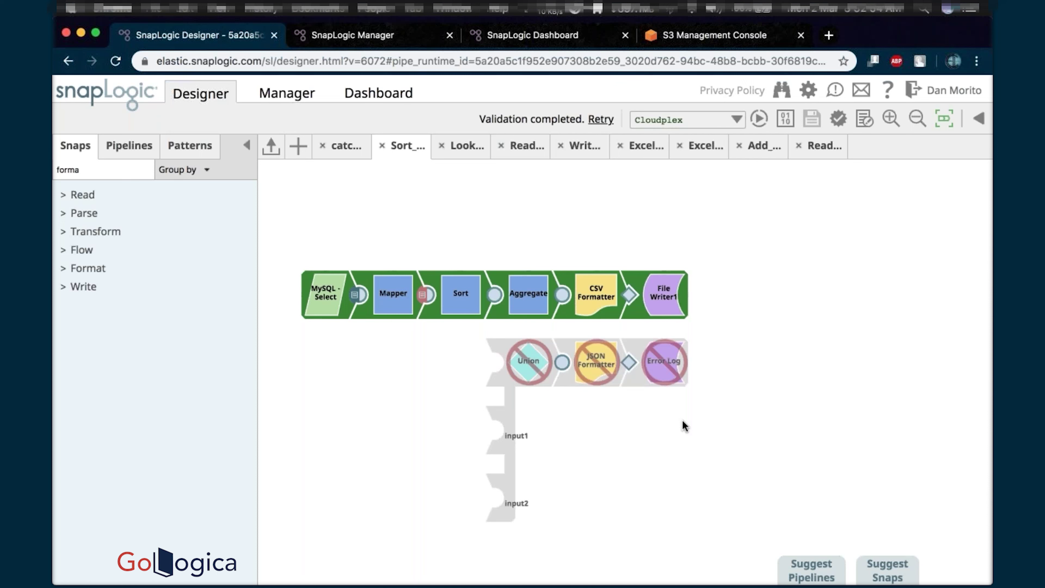
pyautogui.click(346, 160)
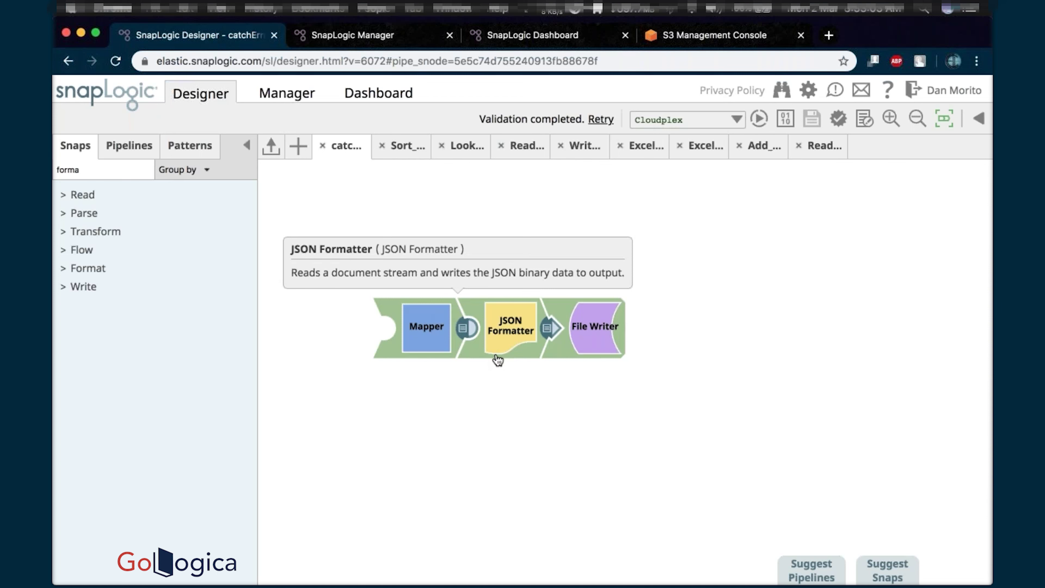
pyautogui.click(413, 343)
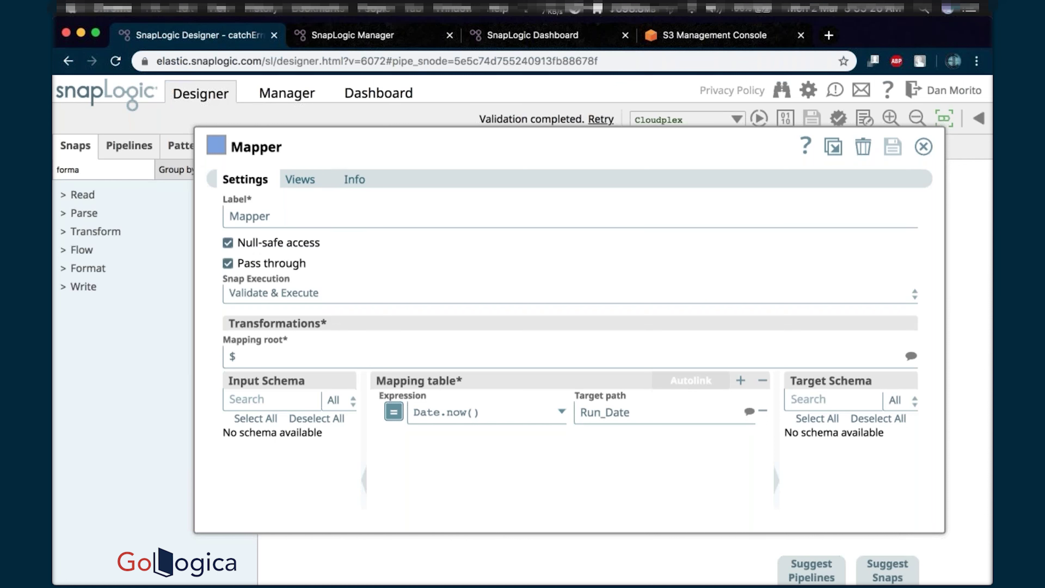
pyautogui.click(924, 146)
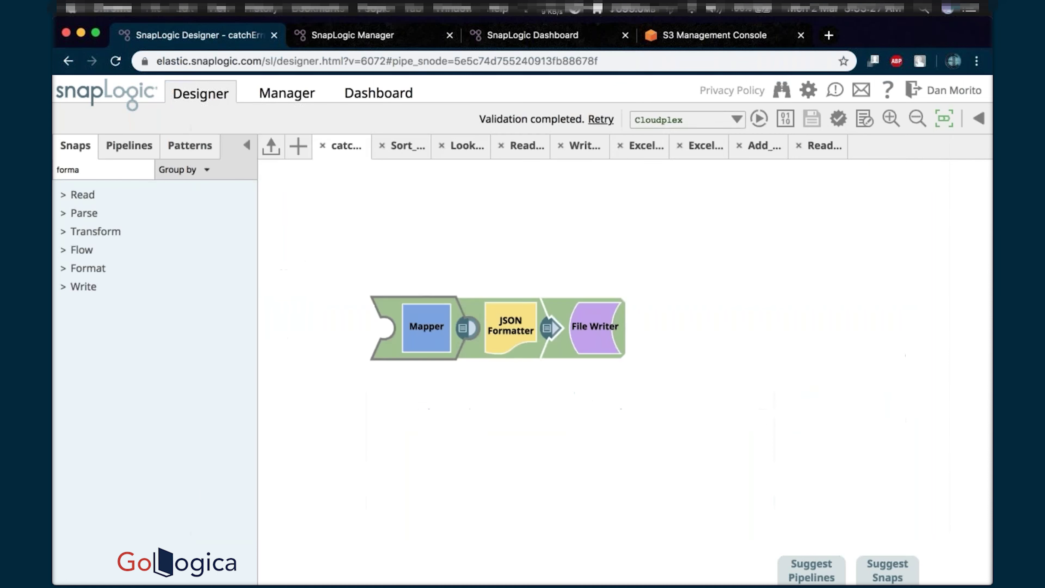